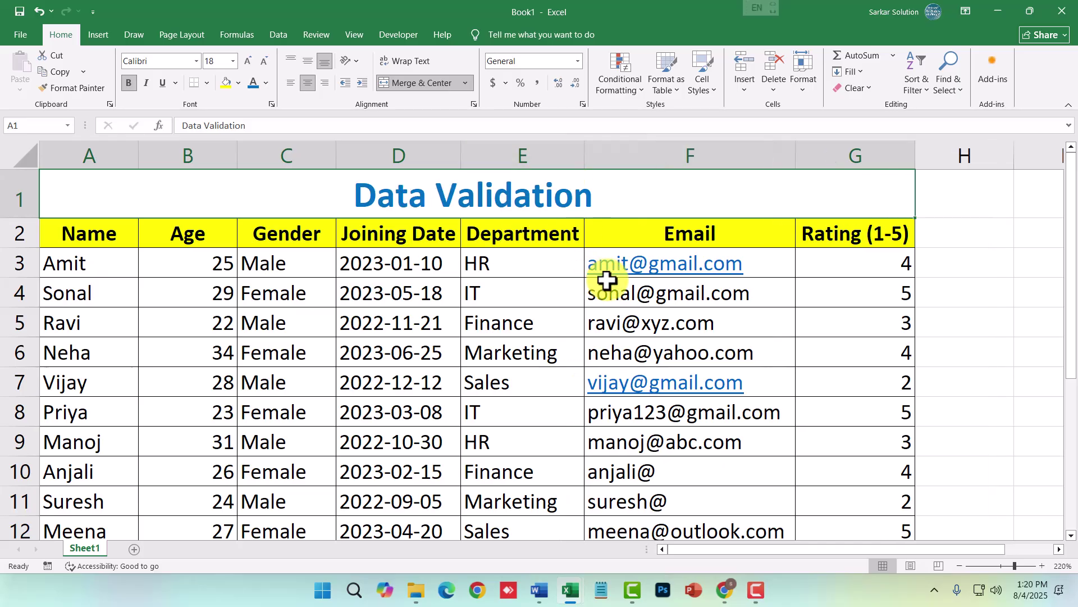
- Select sample cells and drag over the Age and Name data ranges of the employee table
left_click(540, 233)
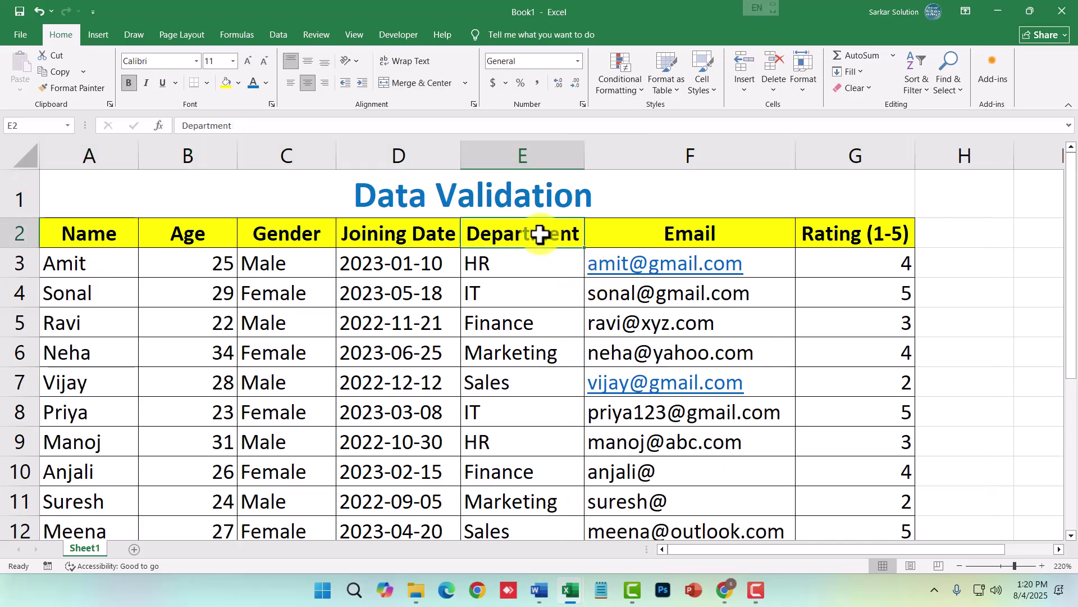
left_click(549, 298)
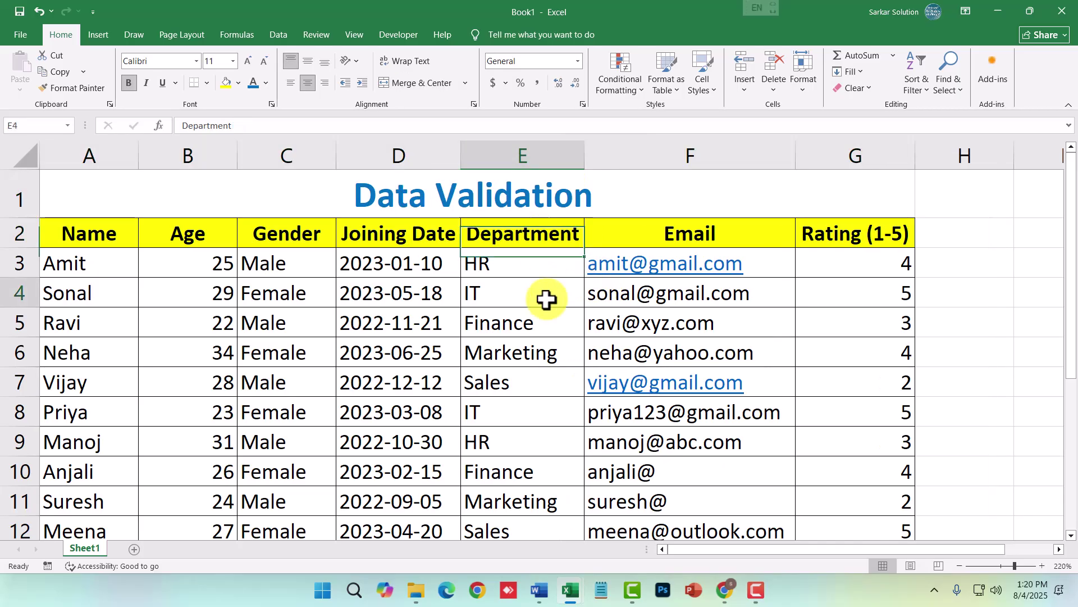
left_click(218, 242)
left_click(206, 272)
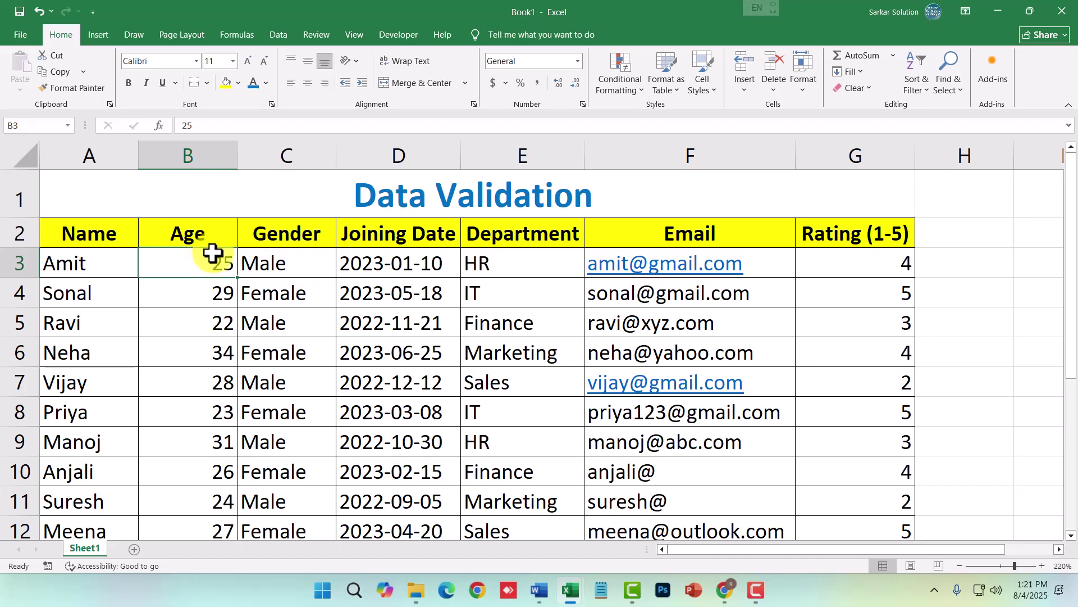
left_click_drag(210, 258, 214, 486)
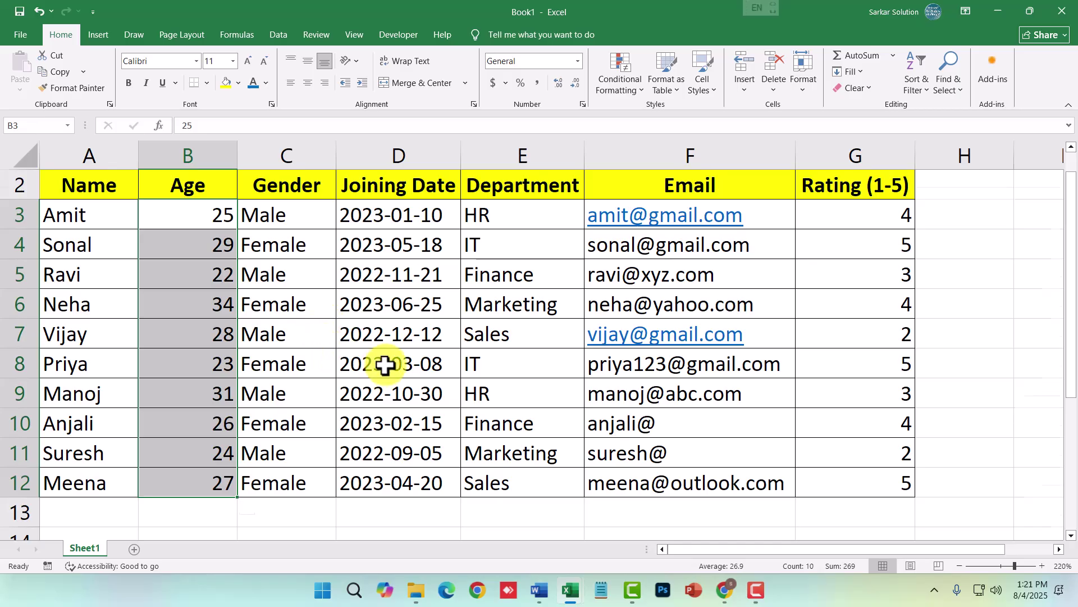
scroll(385, 363, "up", 1)
scroll(324, 346, "down", 3, "ctrl")
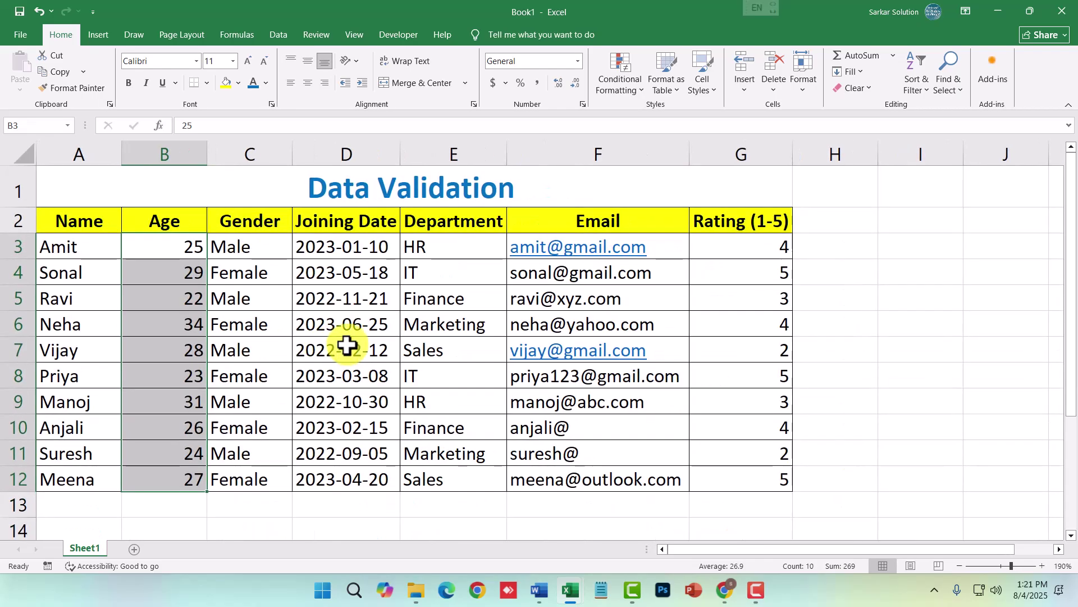
left_click(416, 325)
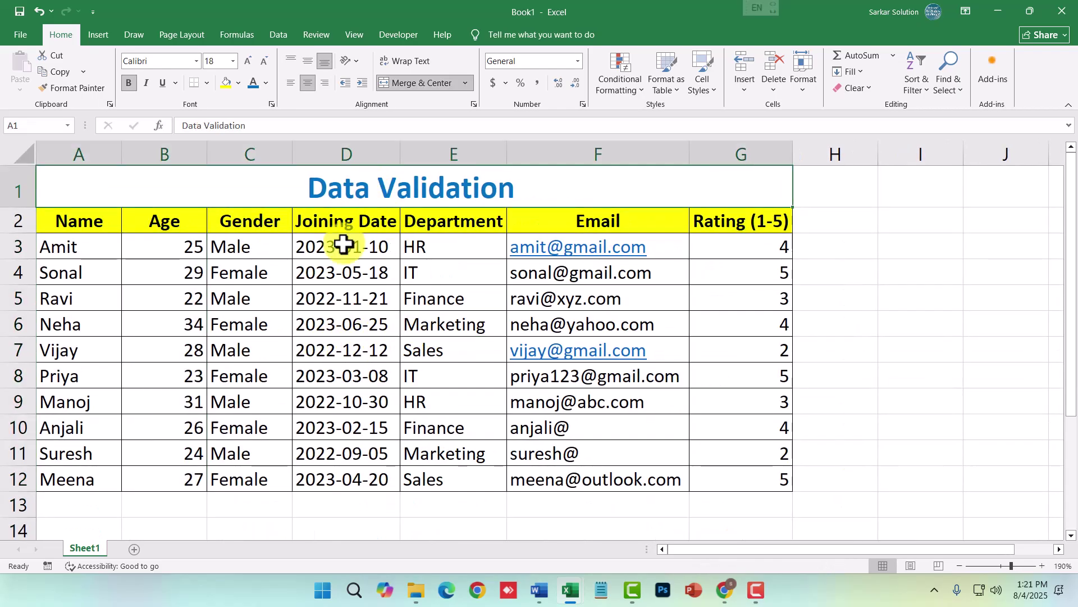
left_click(341, 298)
left_click_drag(103, 254, 106, 460)
left_click(239, 431)
left_click_drag(96, 248, 92, 459)
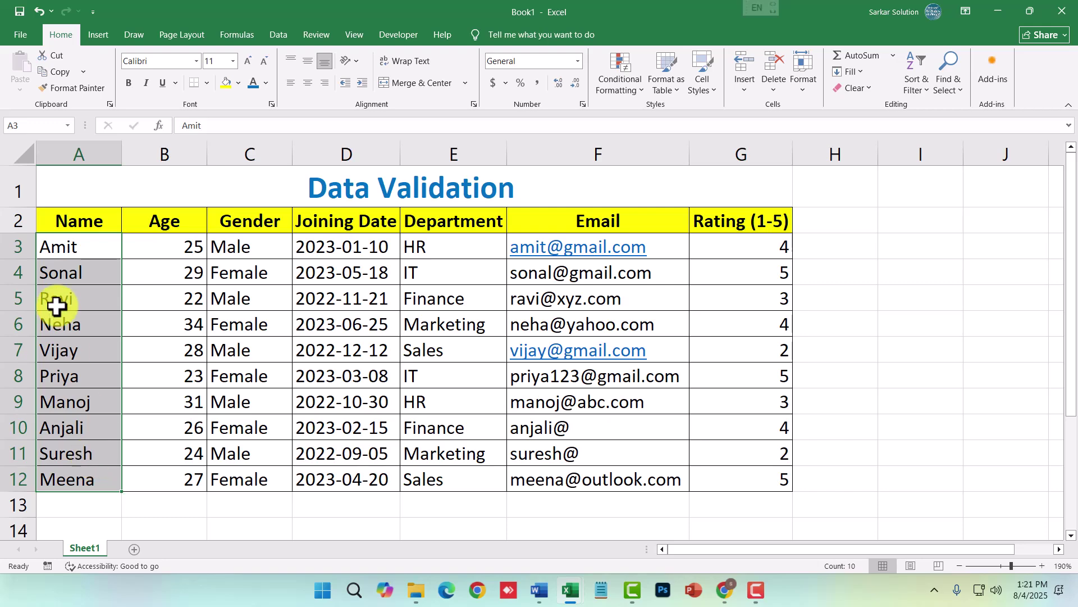
- Clear the Name, Age, Gender and joining date entries in rows 3–12
left_click_drag(109, 255, 115, 479)
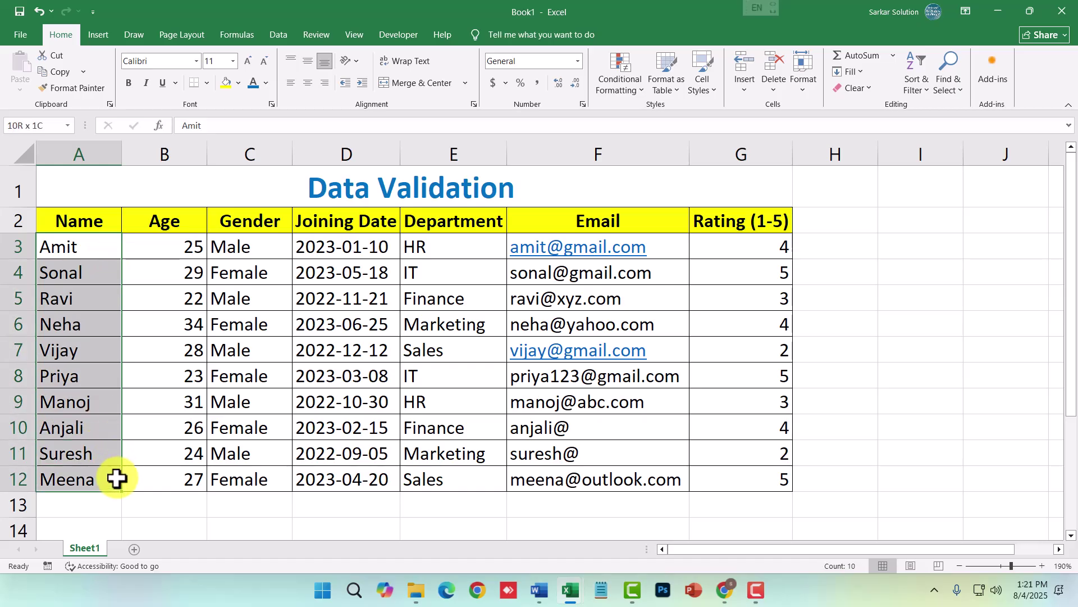
key("Delete")
left_click_drag(166, 246, 176, 472)
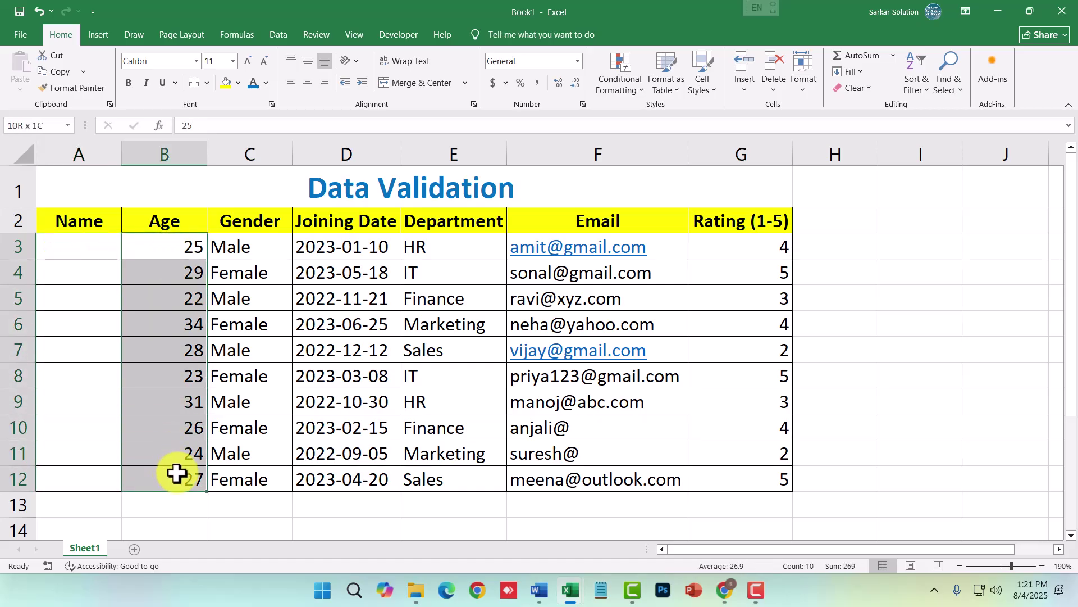
key("Delete")
left_click_drag(250, 250, 247, 471)
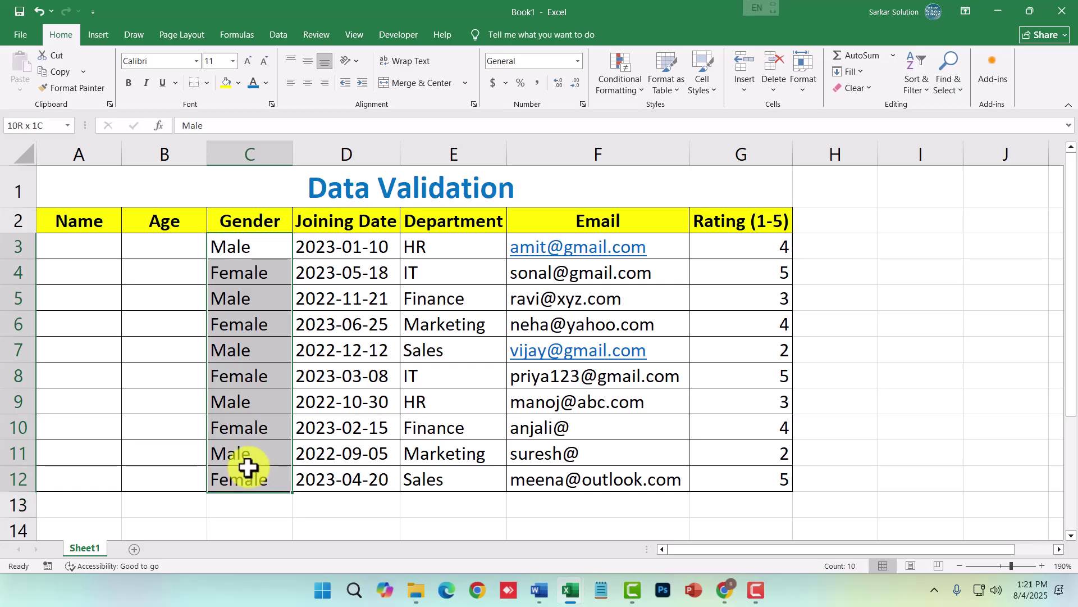
key("Delete")
left_click_drag(336, 247, 335, 475)
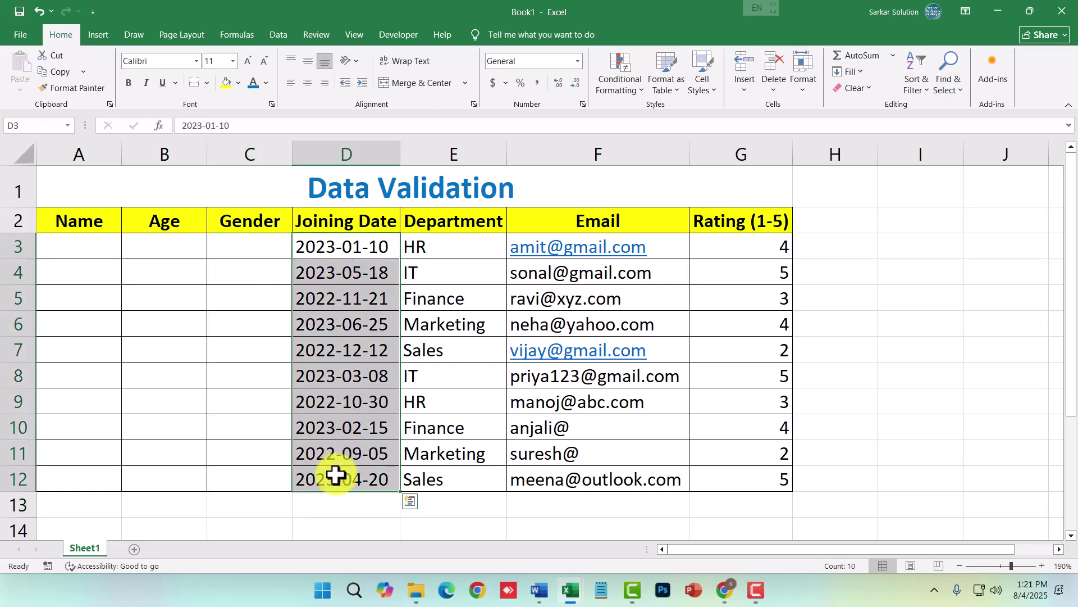
key("Delete")
- Clear the Department, email address and rating entries, leaving the table empty
left_click_drag(441, 247, 438, 474)
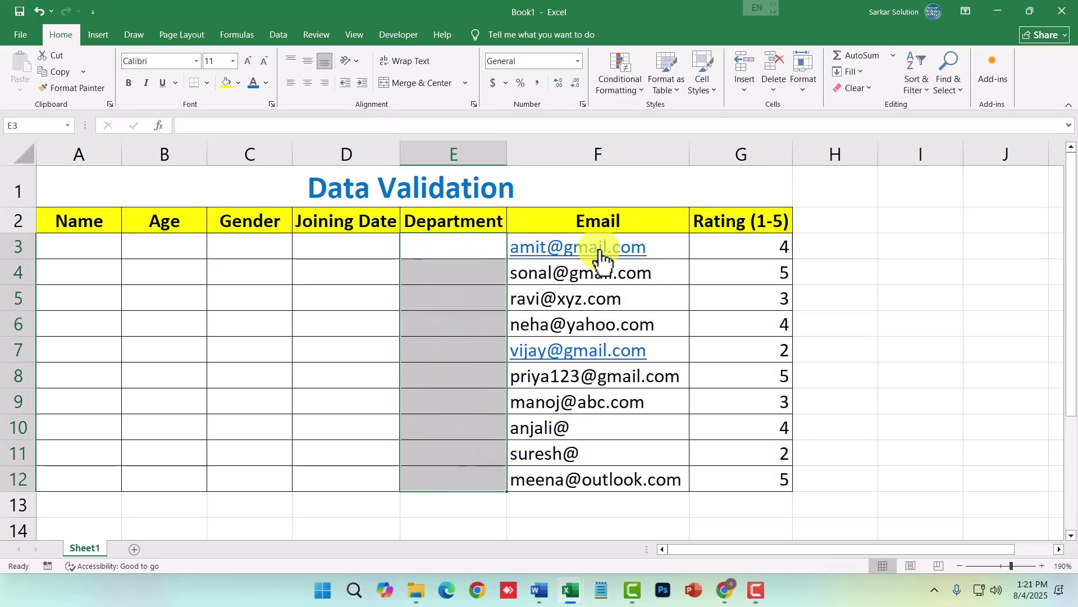
key("Delete")
left_click_drag(662, 248, 657, 489)
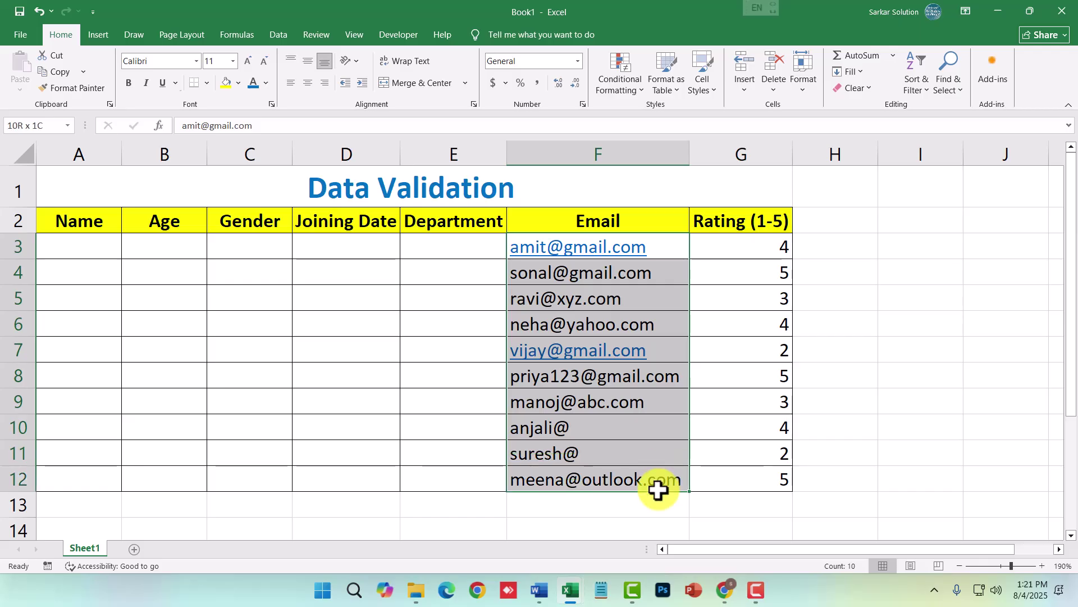
key("Delete")
left_click_drag(758, 247, 756, 477)
key("Delete")
left_click(910, 402)
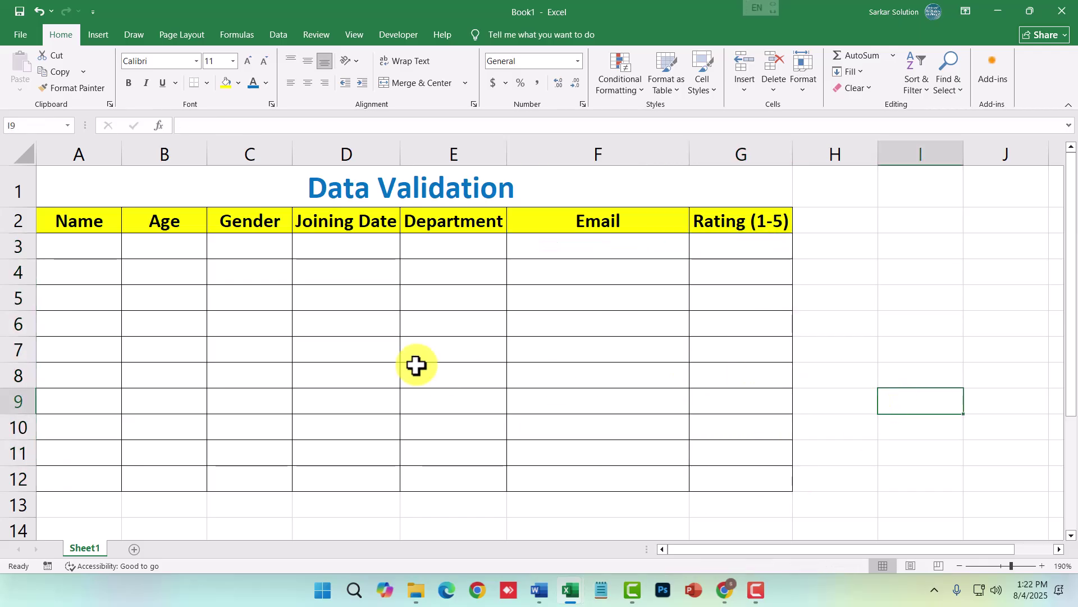
left_click(85, 246)
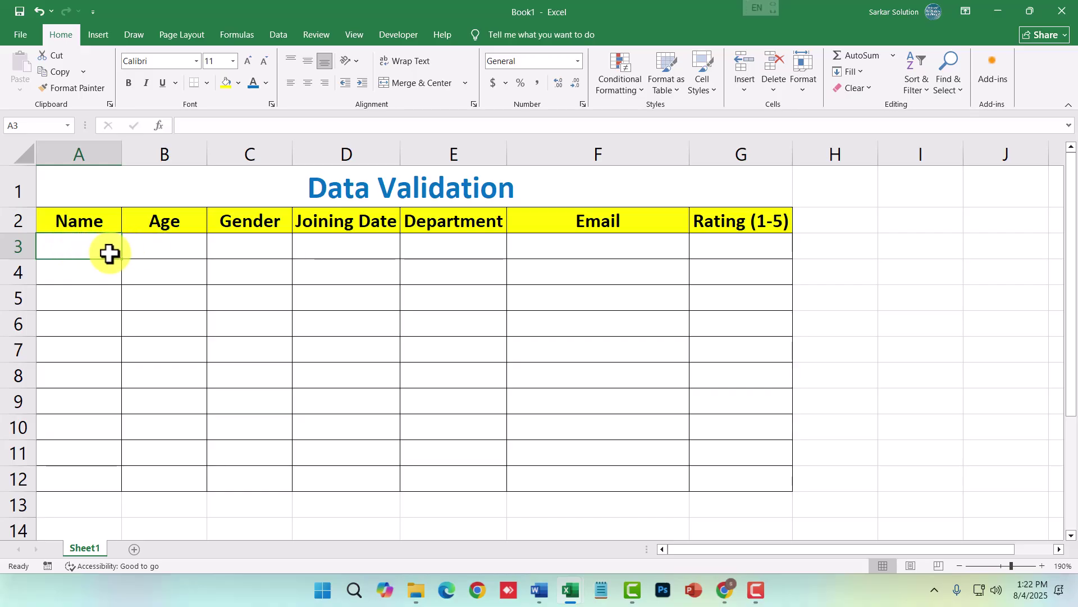
- Select the empty Name cells A3:A12 and bring up Data Validation from the Data ribbon
left_click_drag(96, 245, 93, 474)
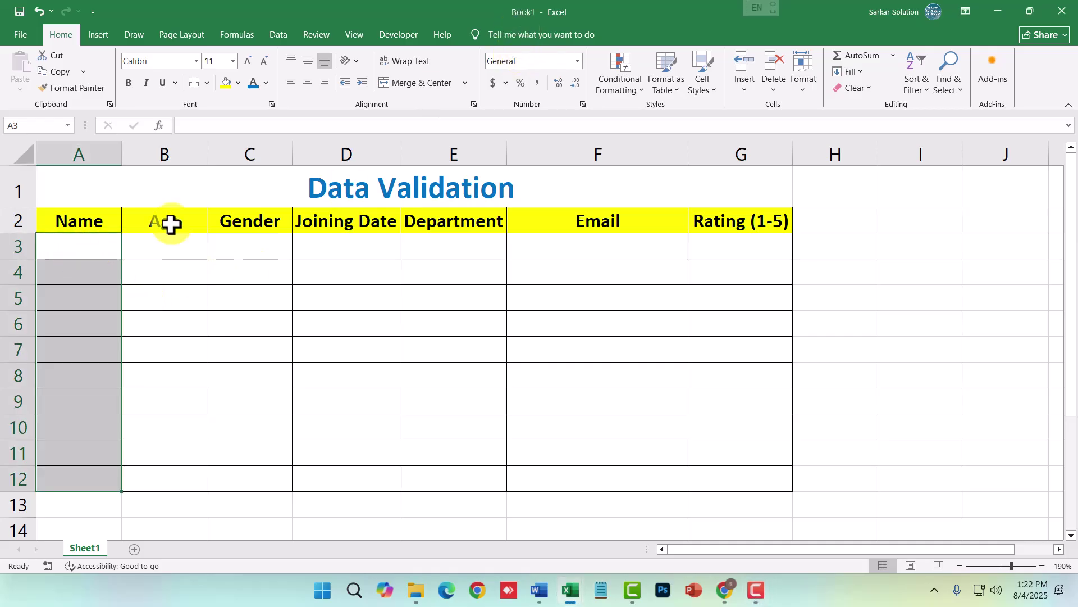
left_click(275, 35)
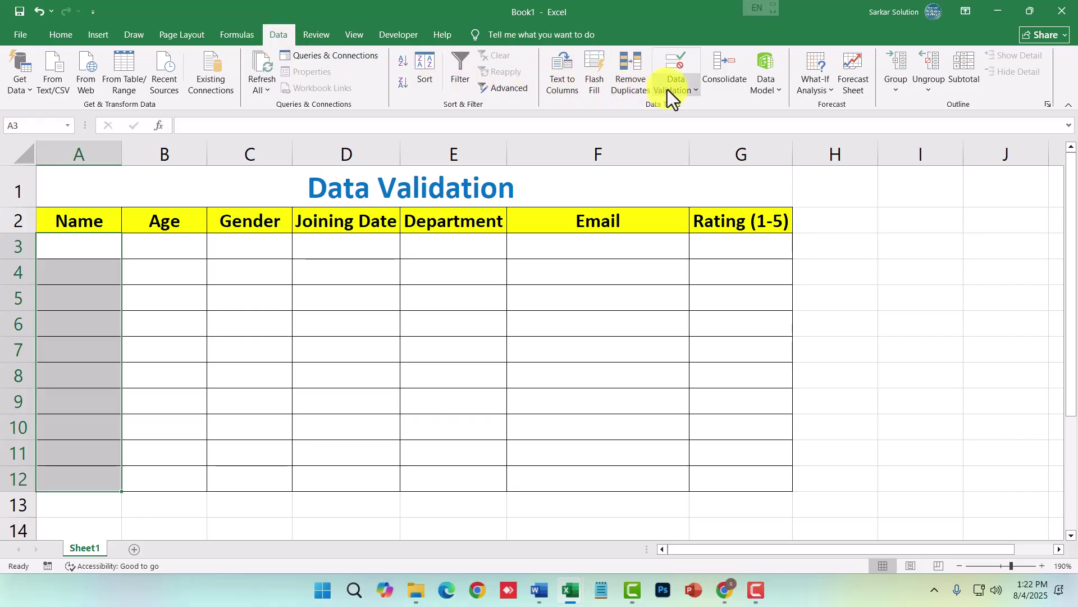
left_click(674, 93)
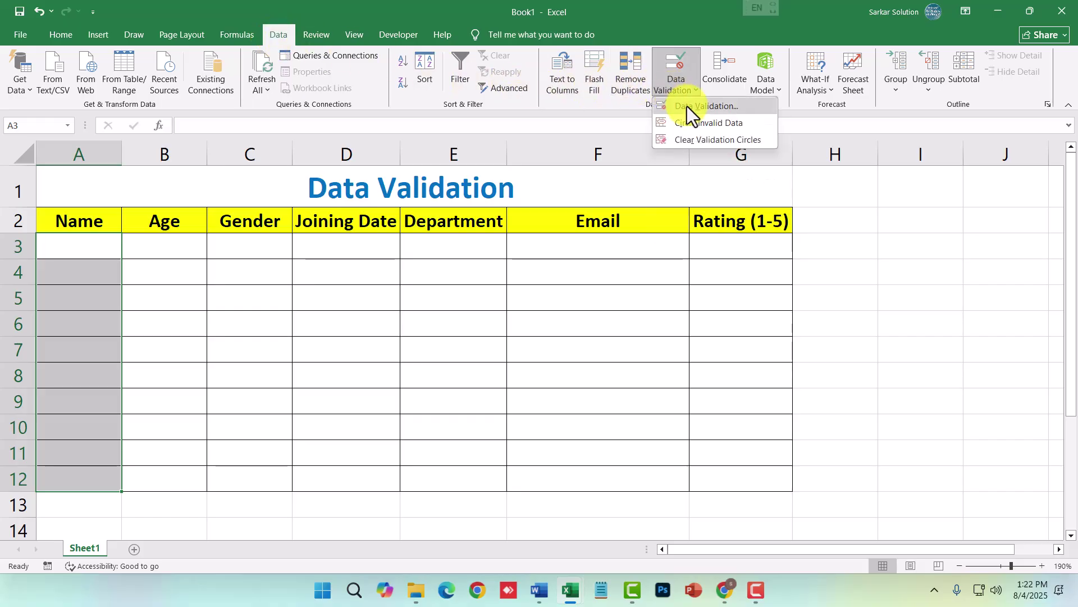
- In the Data Validation dialog, allow Text length with the 'between' condition
left_click(695, 109)
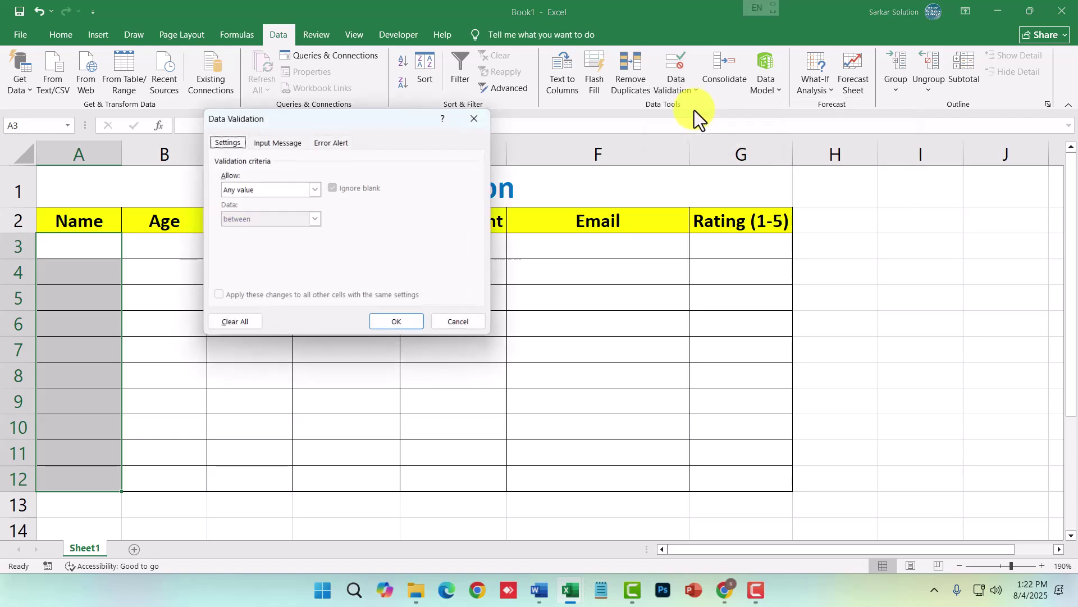
left_click_drag(432, 111, 588, 200)
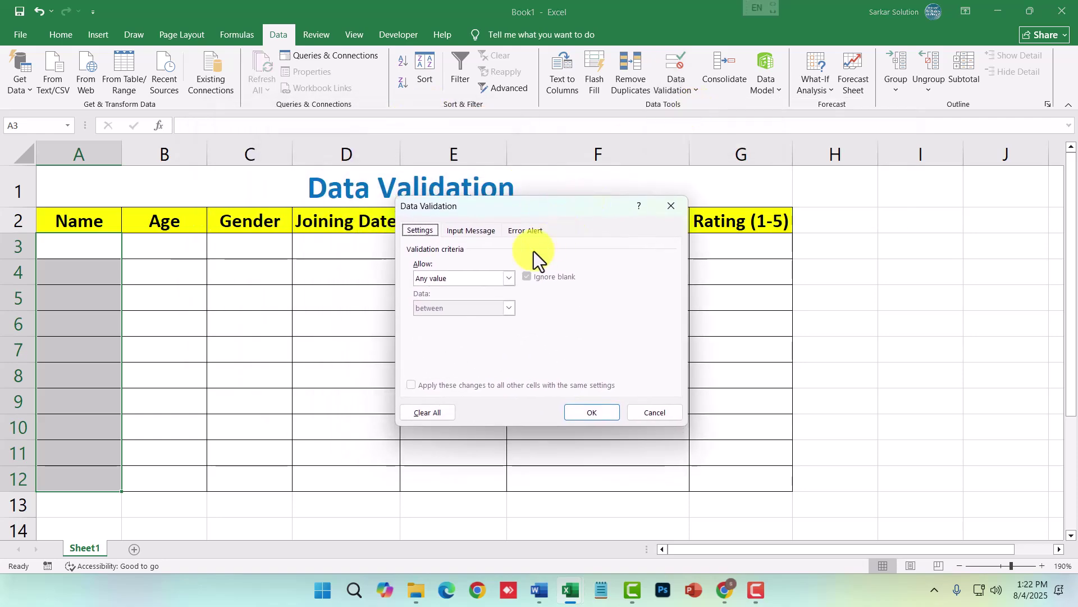
left_click(466, 280)
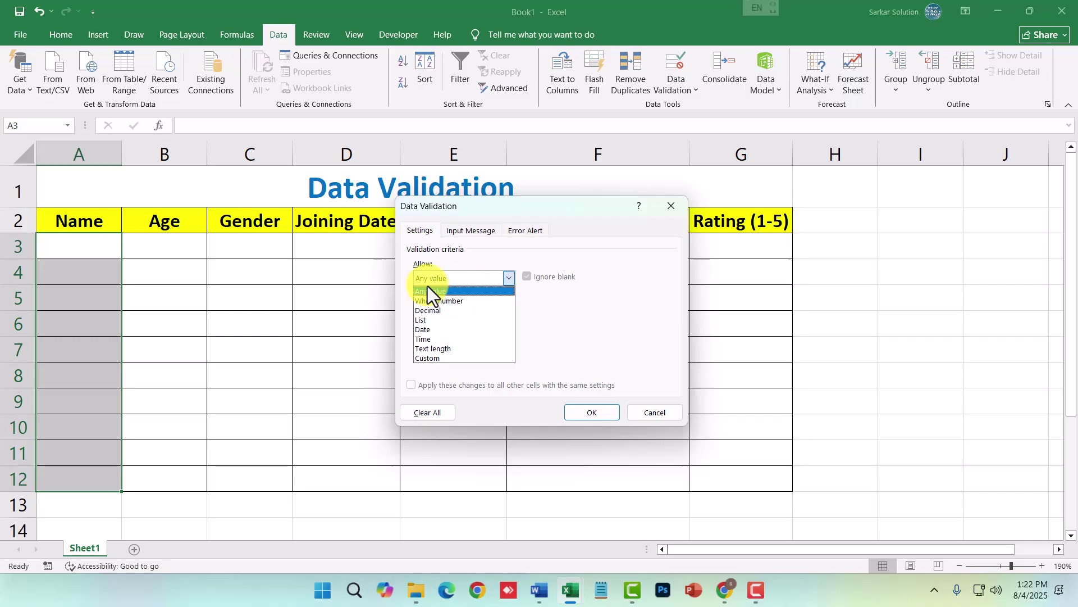
left_click(434, 349)
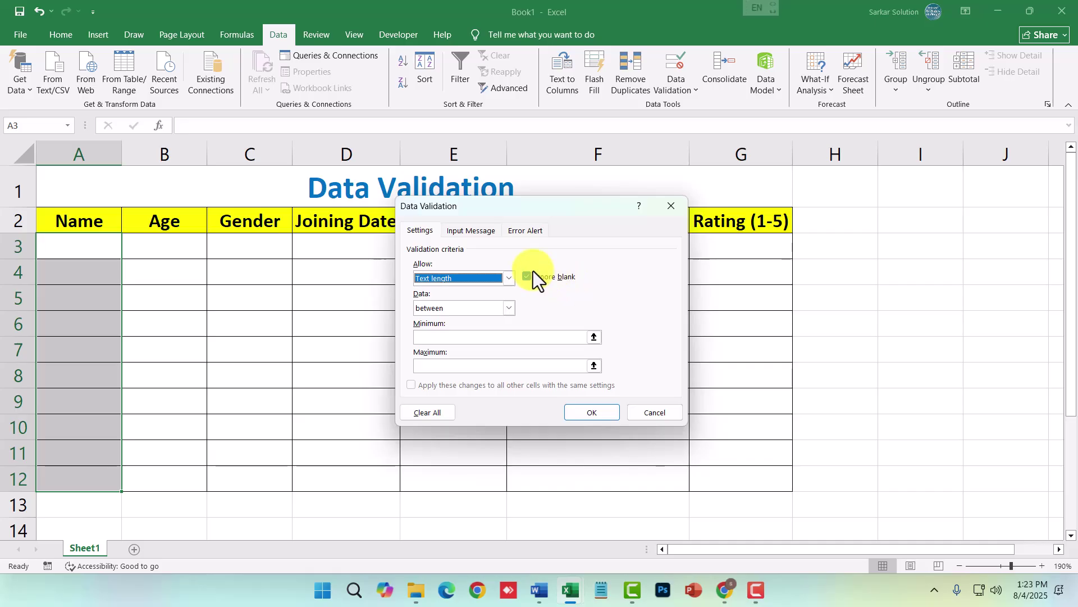
left_click(472, 306)
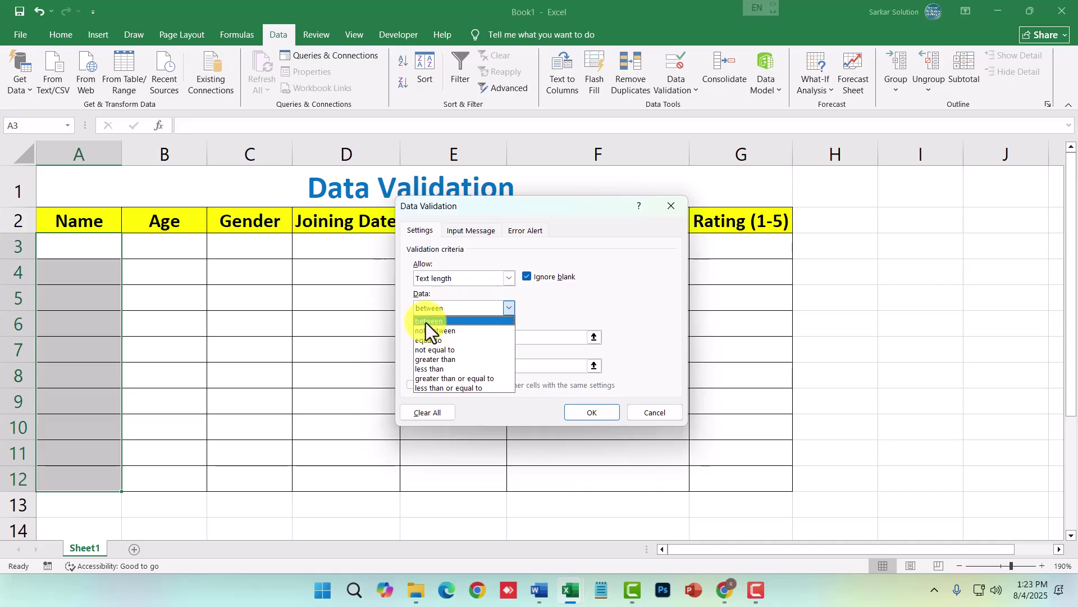
left_click(426, 323)
left_click(440, 313)
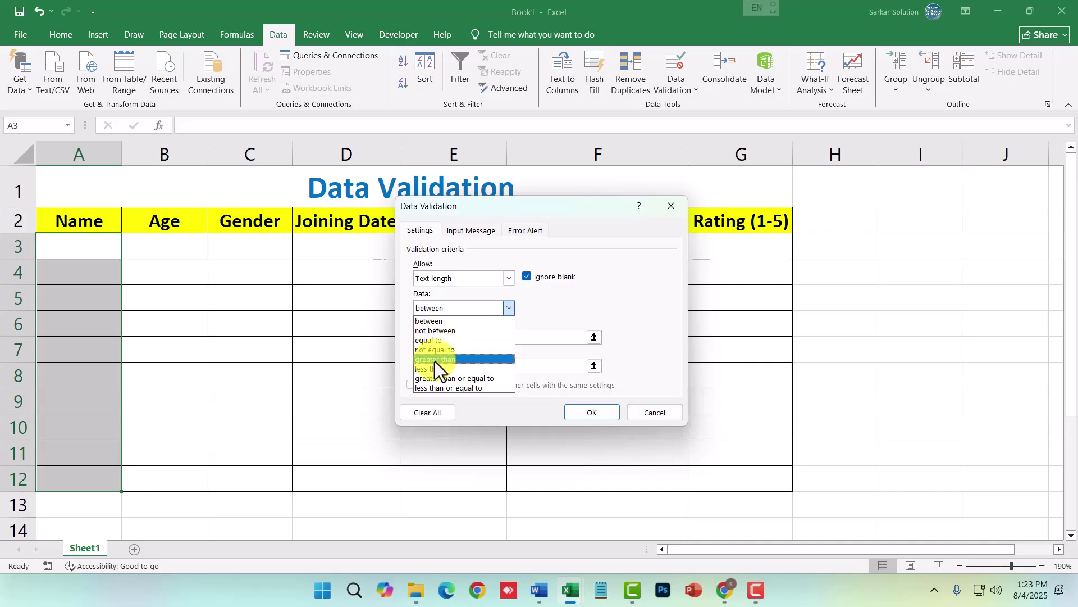
left_click(433, 323)
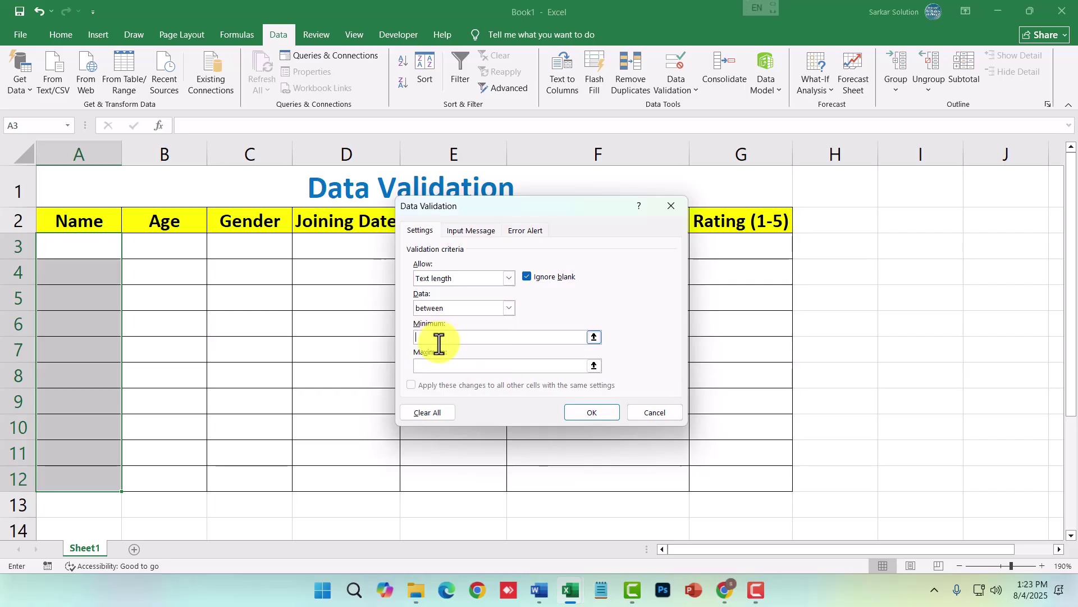
- Enter a minimum length of 2 and a maximum length of 10
type("2")
left_click(446, 365)
type("50")
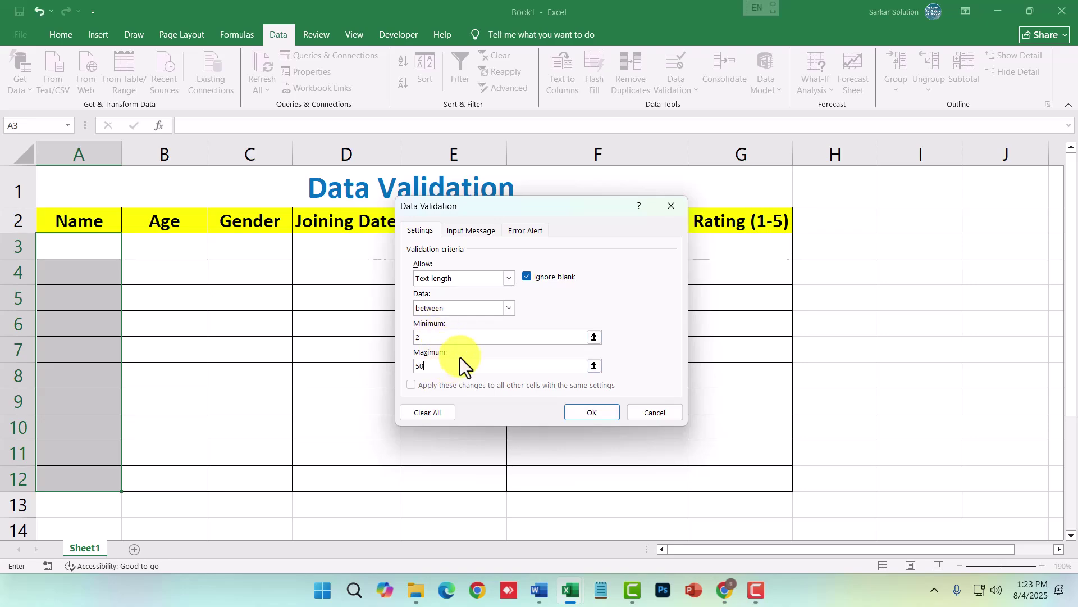
key("BackSpace")
key("BackSpace")
type("10")
left_click_drag(444, 371, 402, 368)
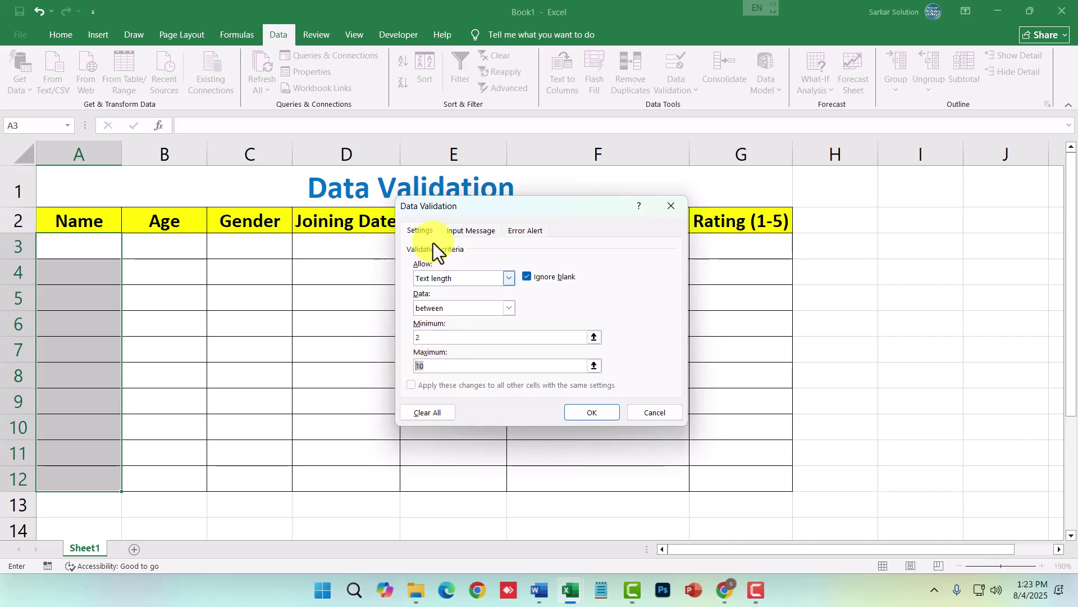
- Glance at the Input Message page, then switch to the Error Alert page
left_click(471, 229)
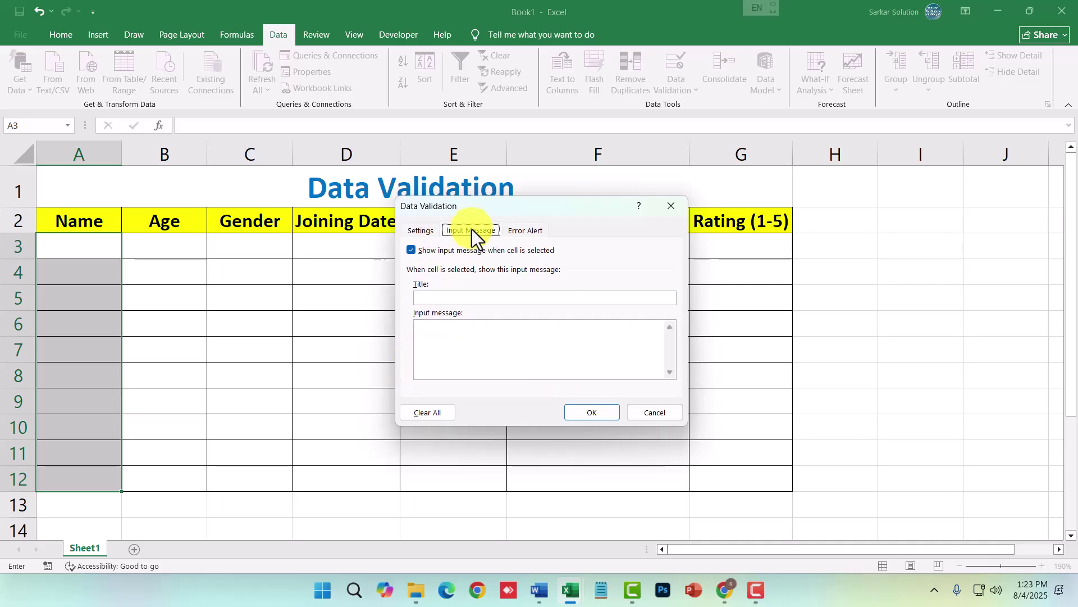
left_click(448, 299)
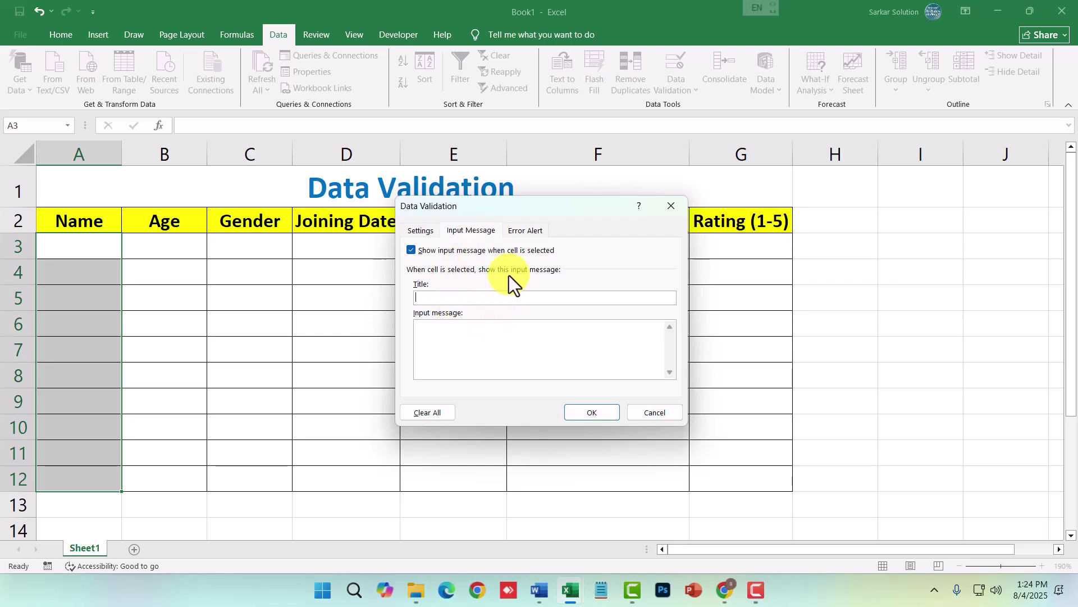
left_click(519, 236)
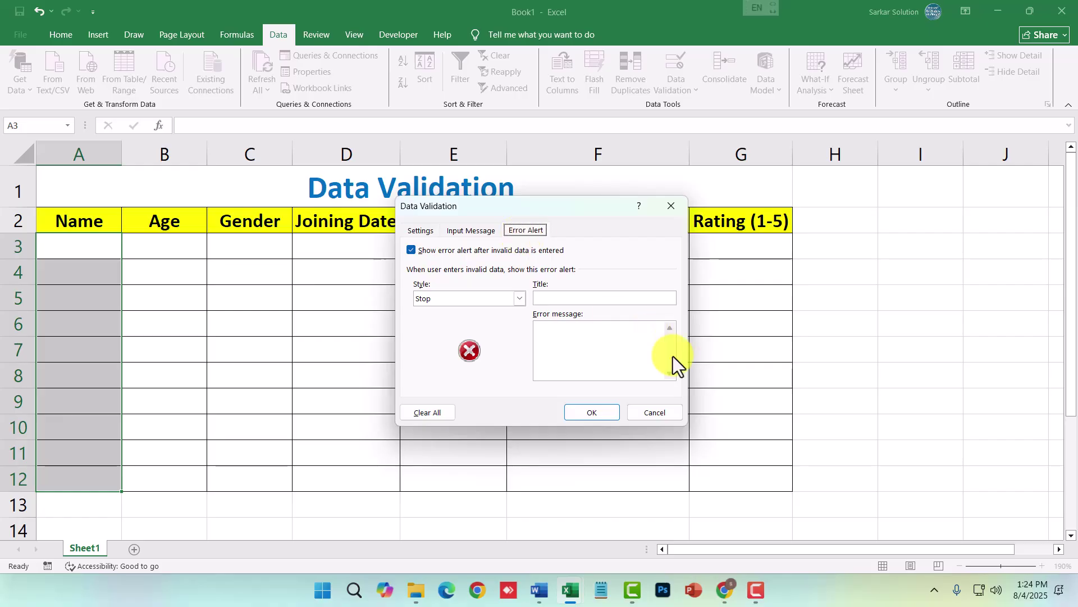
- Title the alert 'Invalid Entry' with message 'Pls Enter Your Name Between 2 to 10 Character' and confirm
left_click(590, 299)
type("Invalid Entry")
left_click(565, 332)
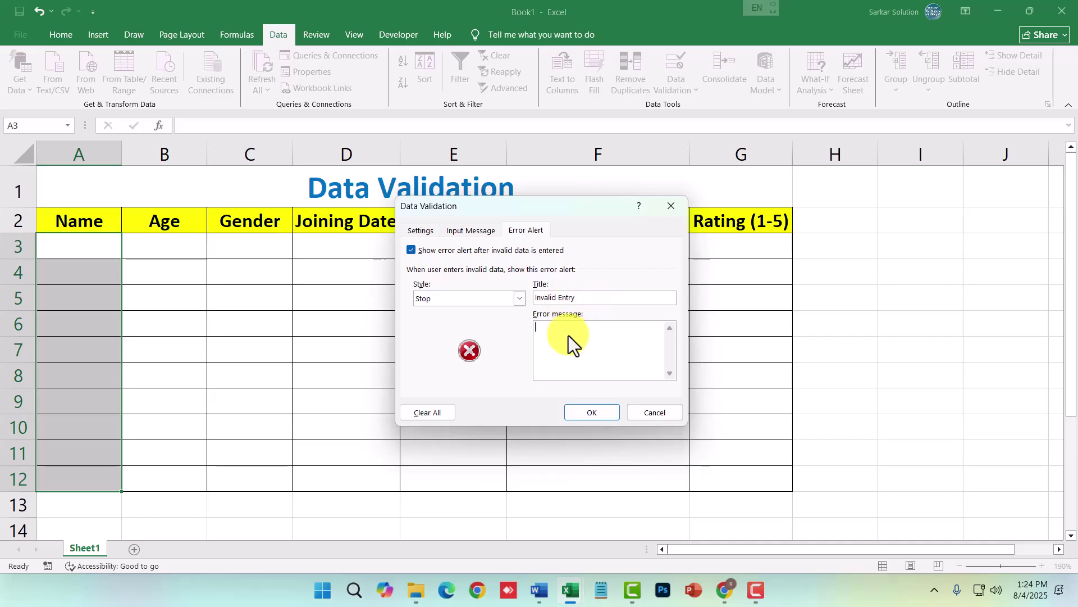
type("Pls Enter Your Name Between 2 to 10 Cha")
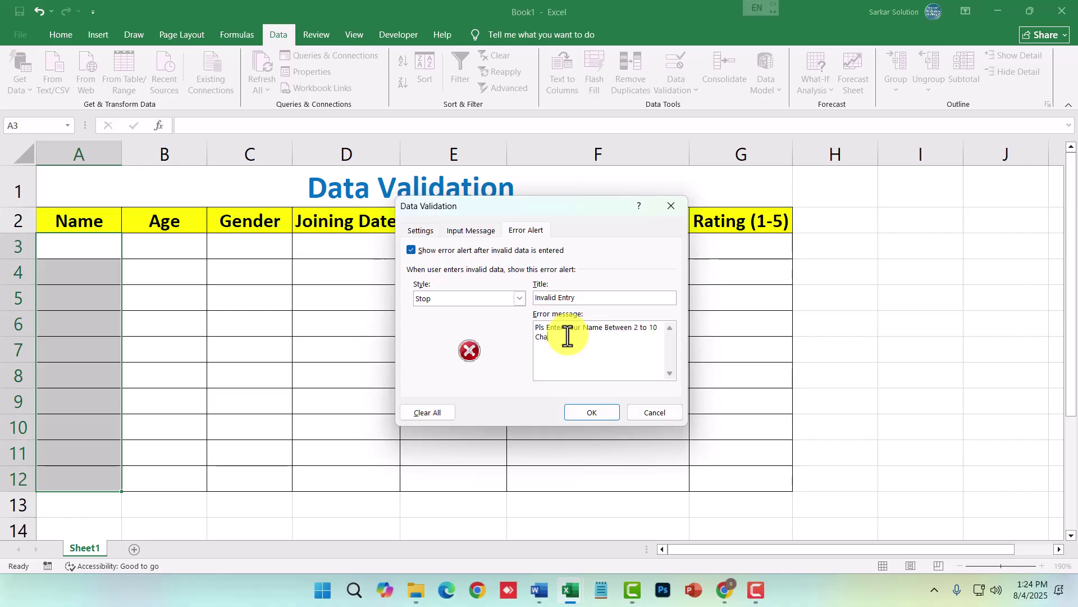
type("racter")
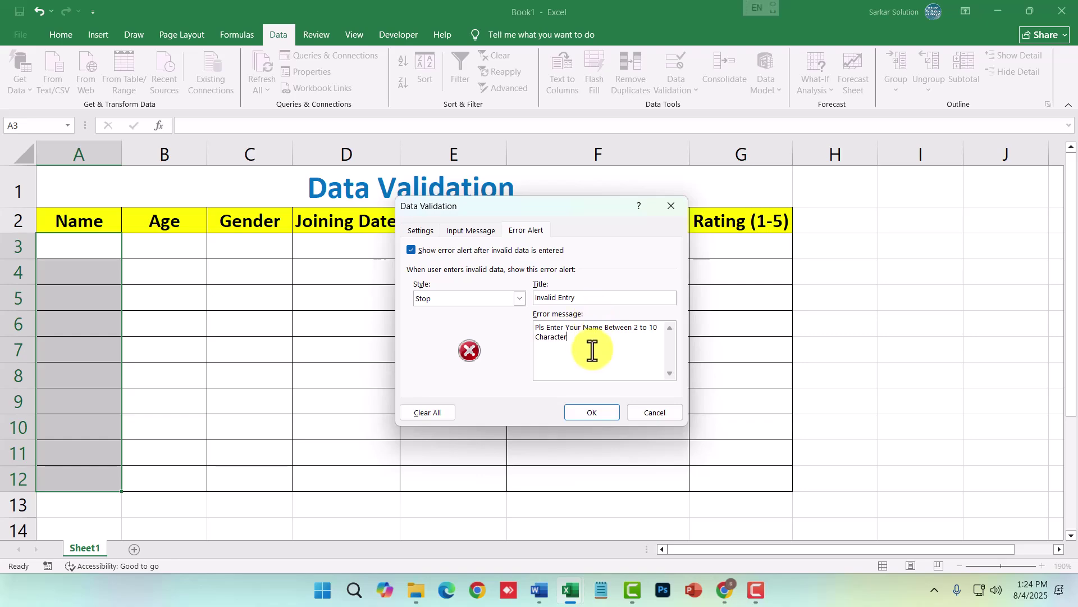
left_click_drag(561, 344, 532, 329)
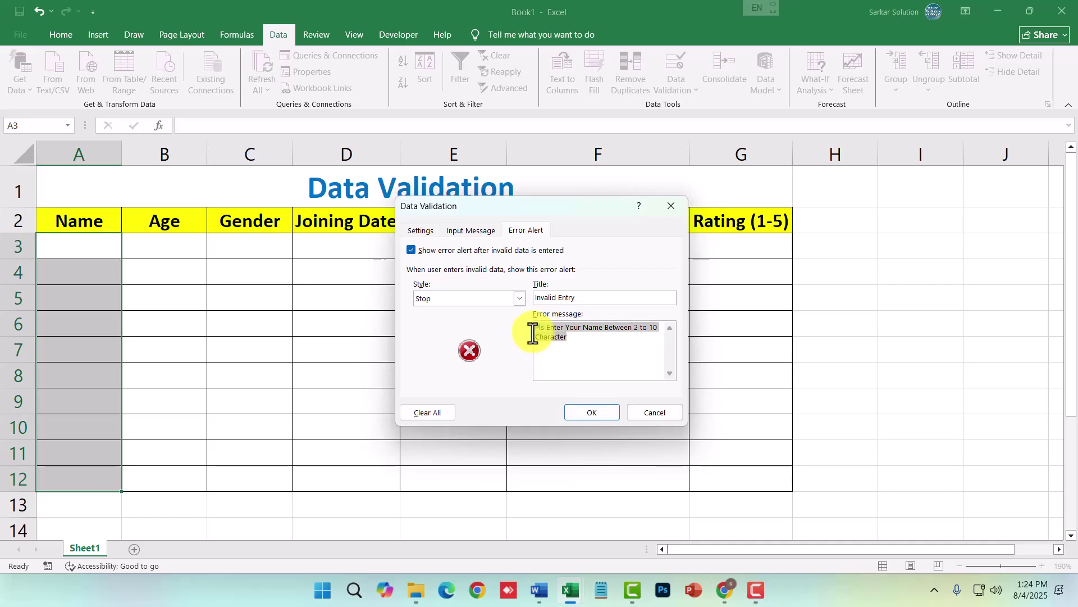
left_click(587, 415)
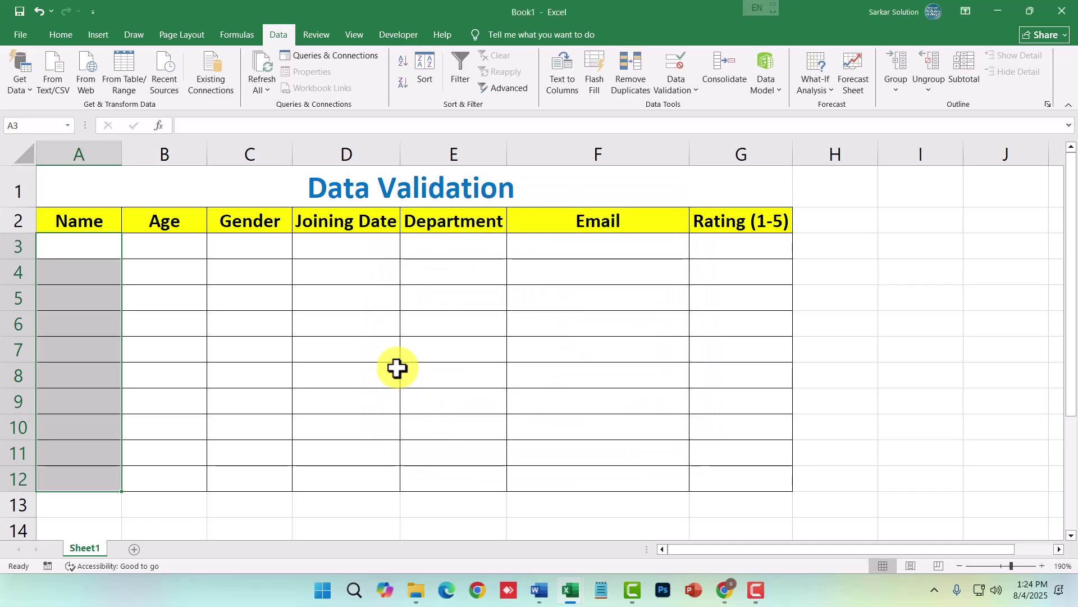
- Test A3 with the rejected one-letter name 'A', retry, then enter 'Om'
left_click(106, 284)
left_click(113, 245)
type("A")
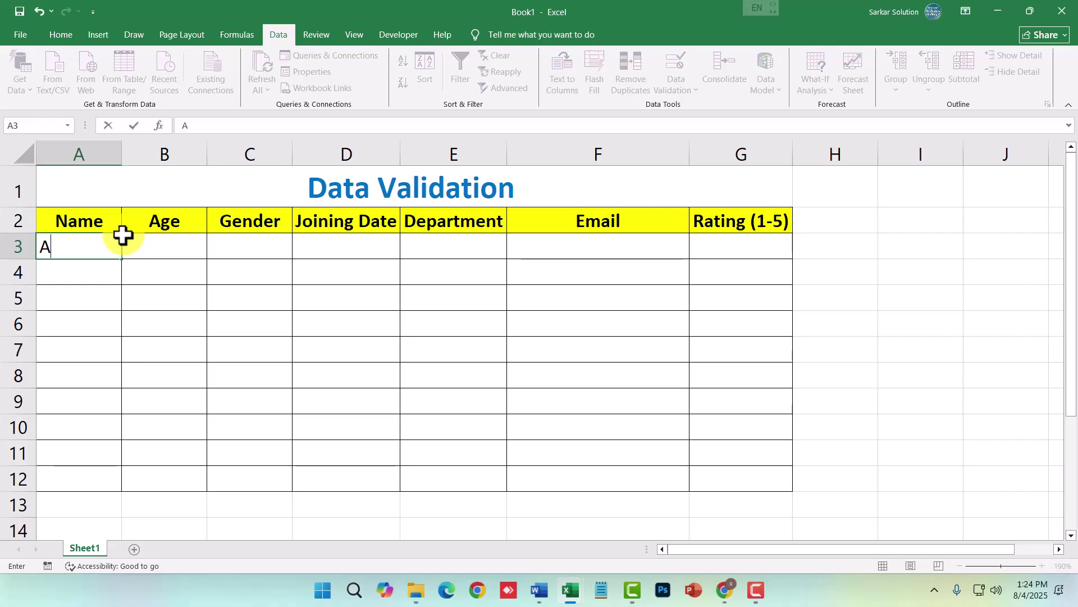
key("Return")
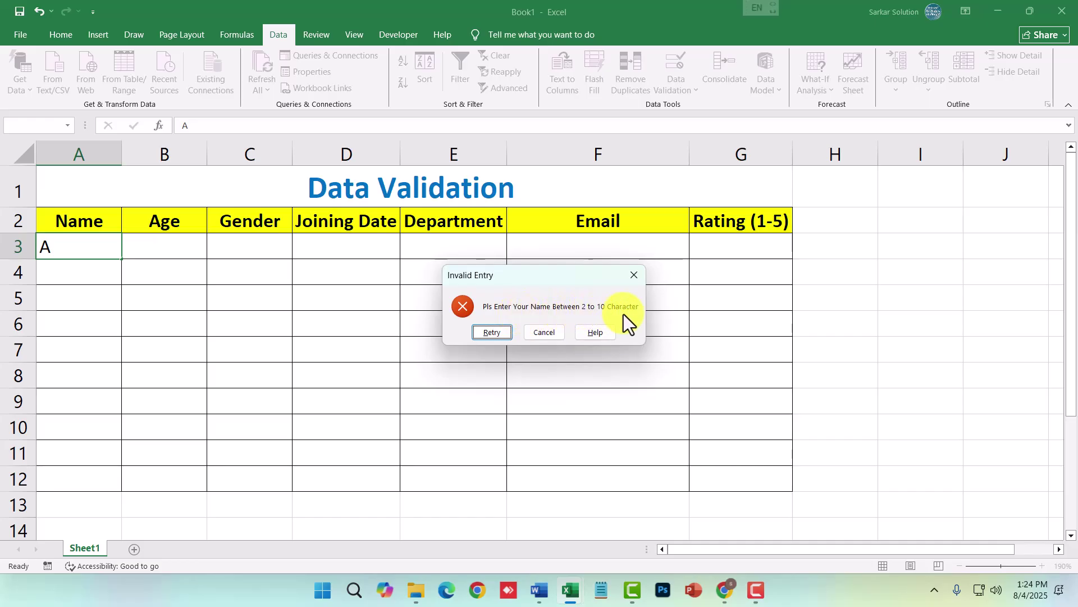
left_click(496, 333)
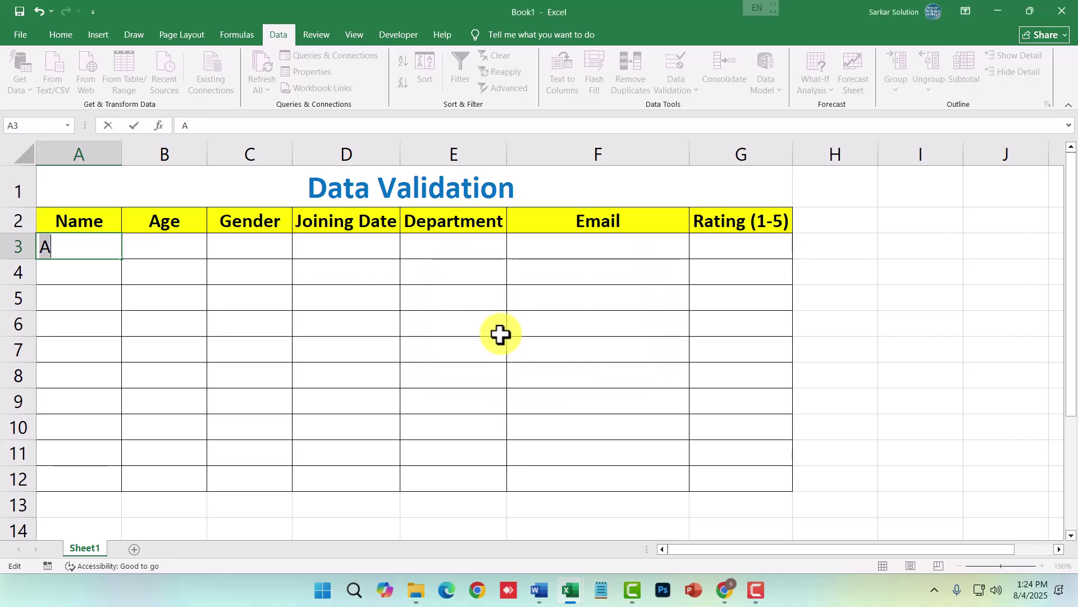
type("Om")
key("Return")
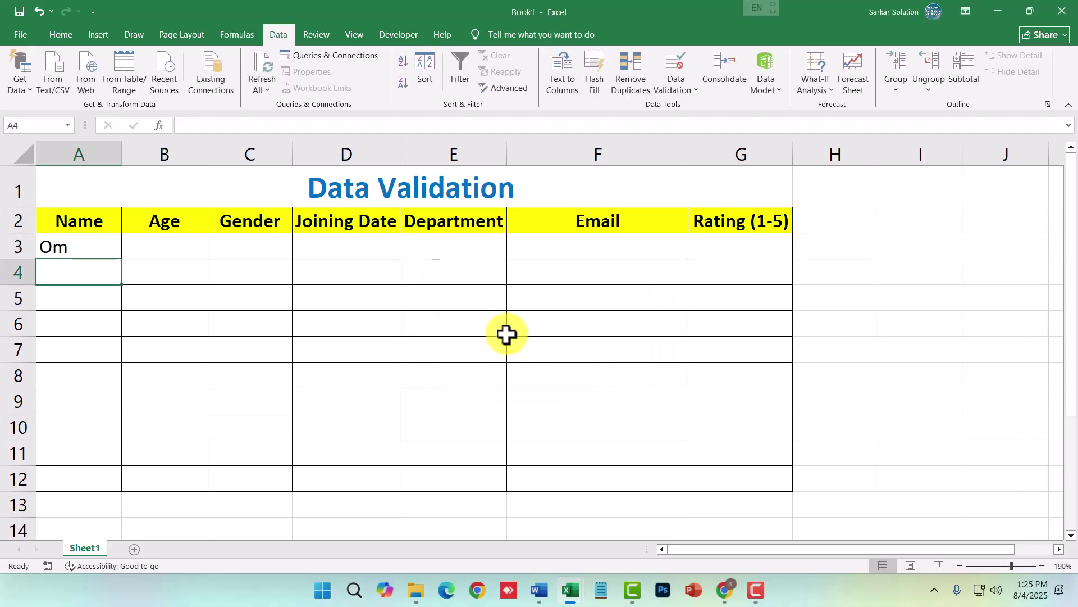
key("Up")
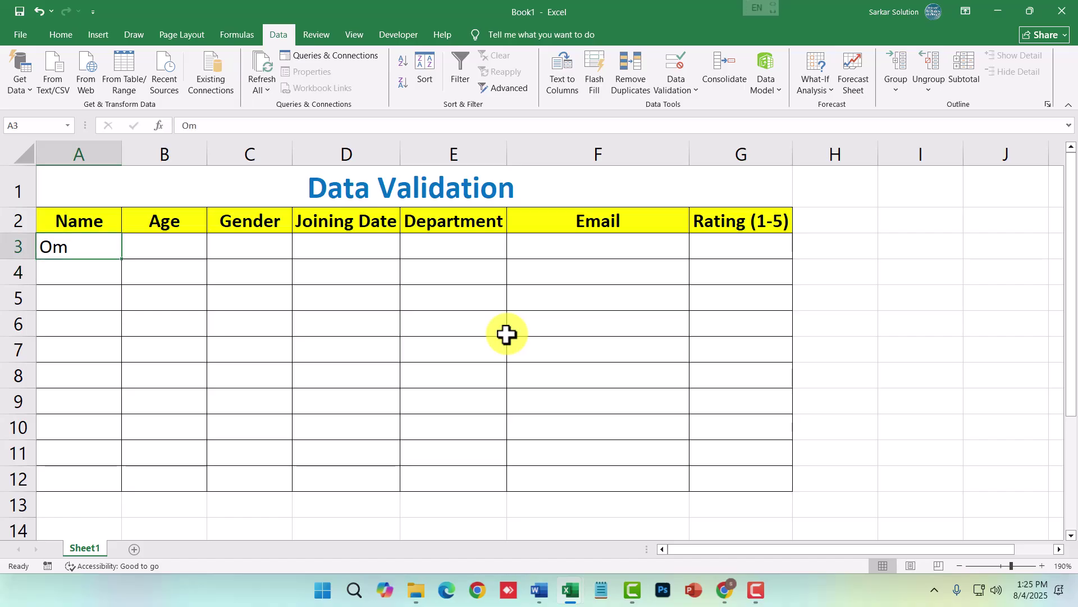
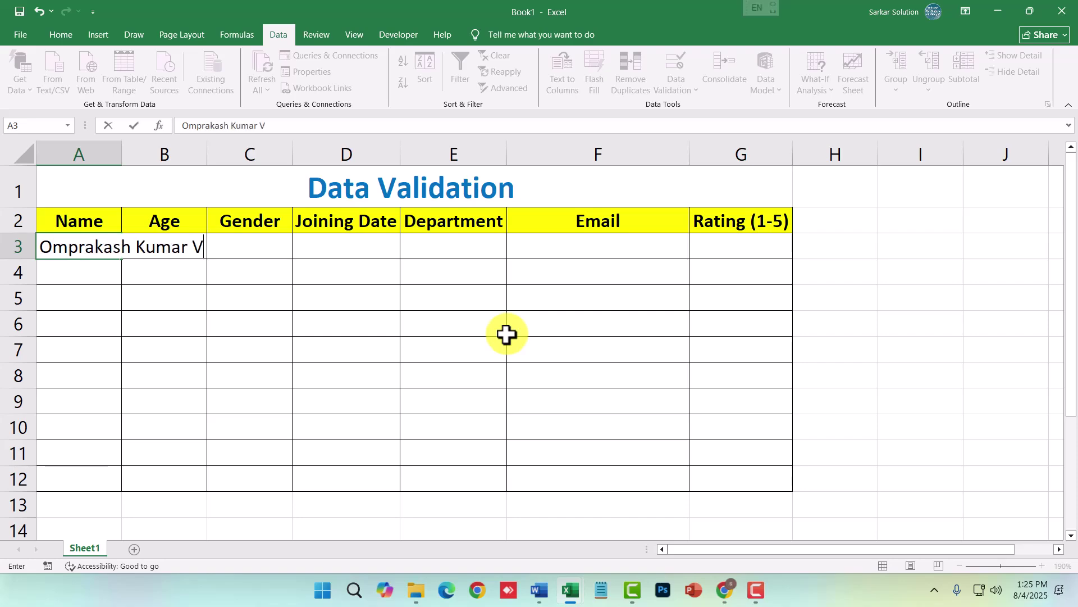
key("Return")
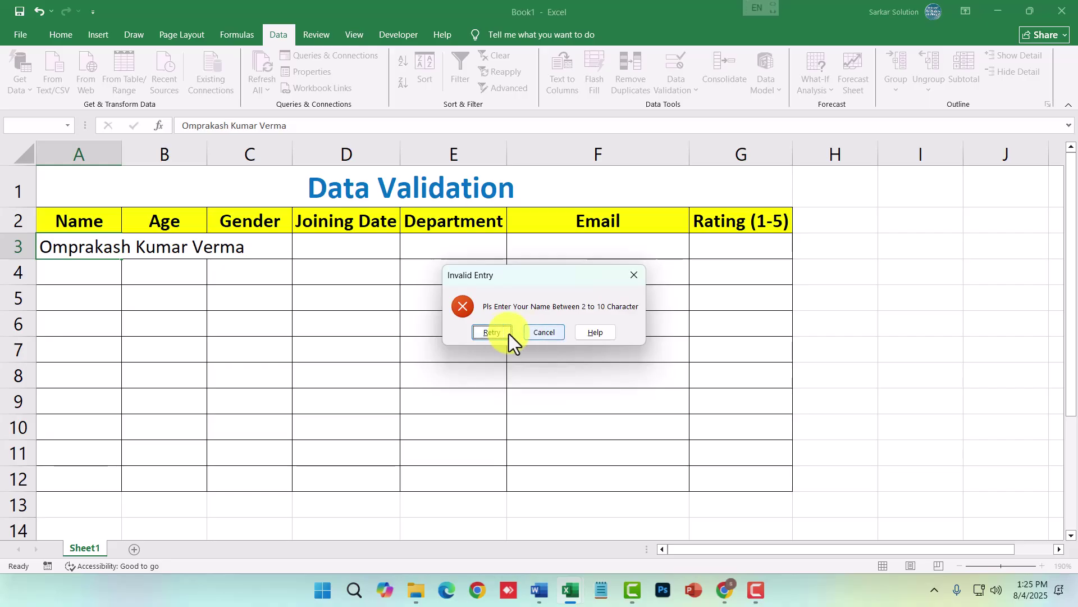
left_click(502, 333)
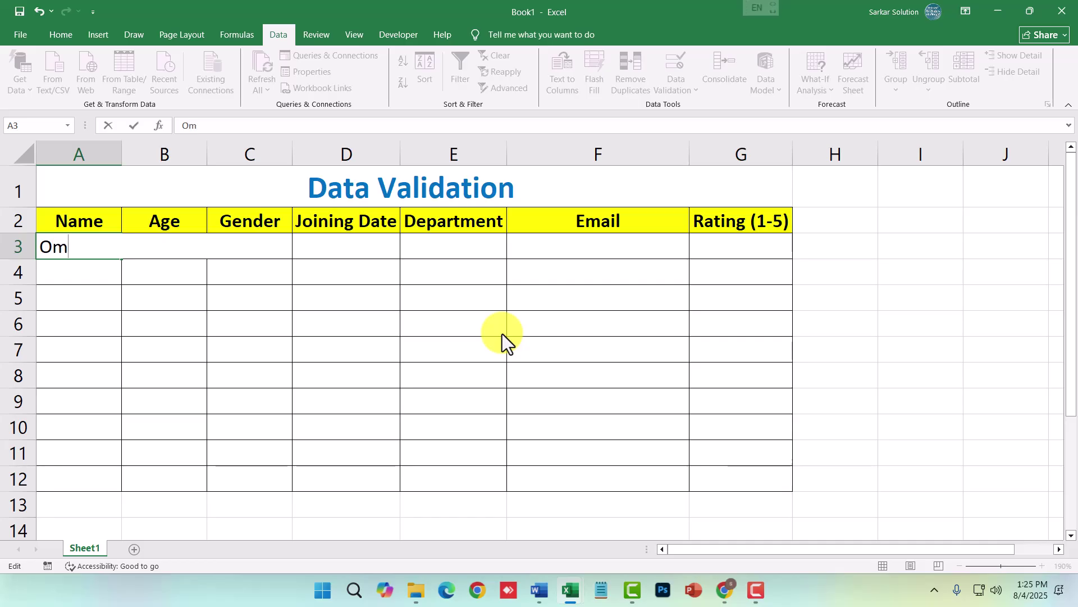
key("Return")
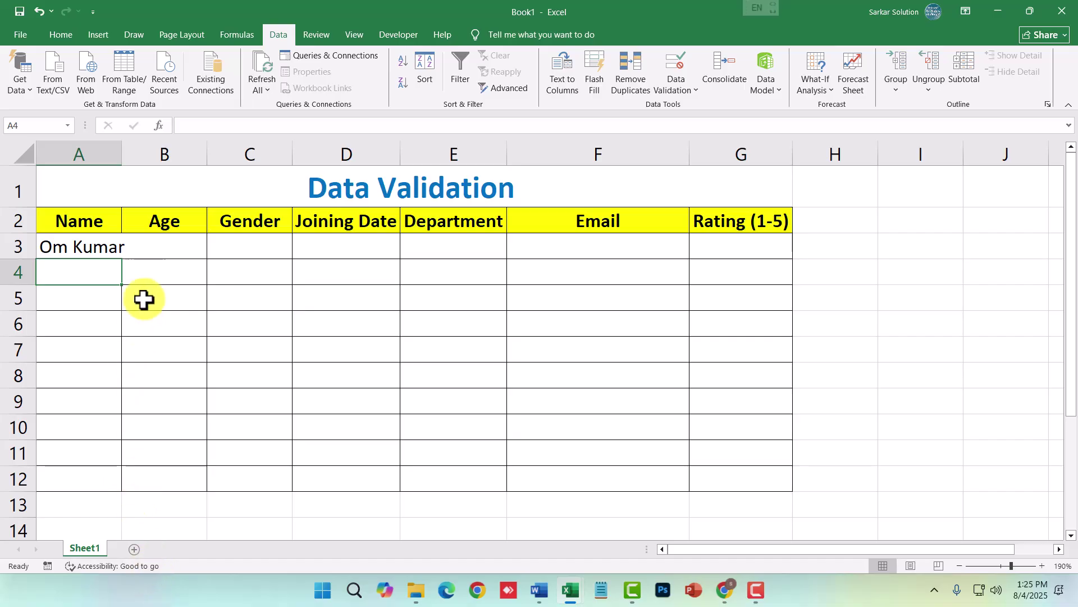
left_click(113, 153)
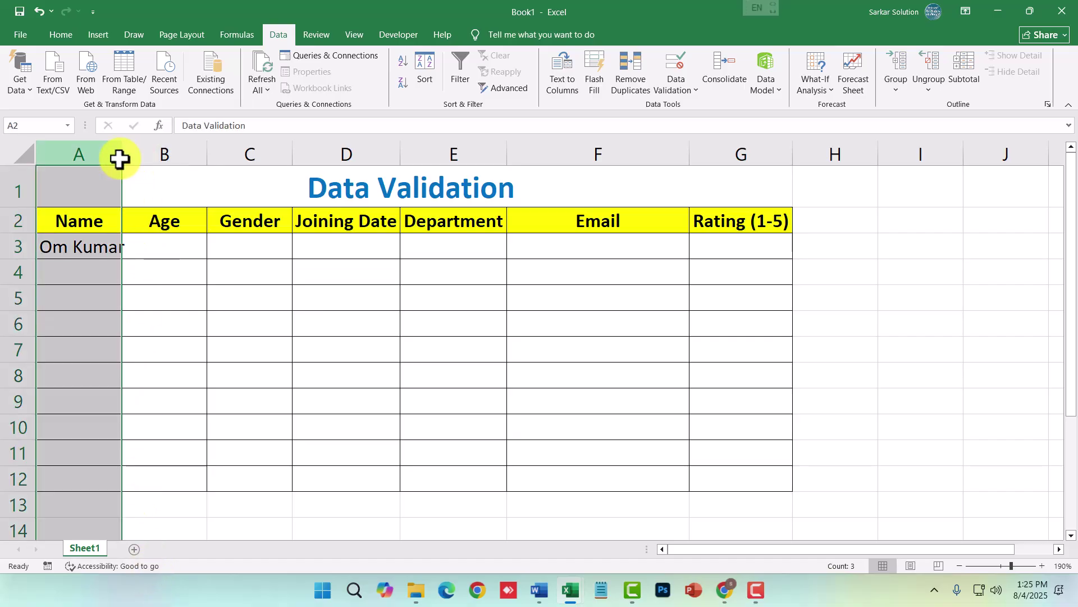
double_click(120, 157)
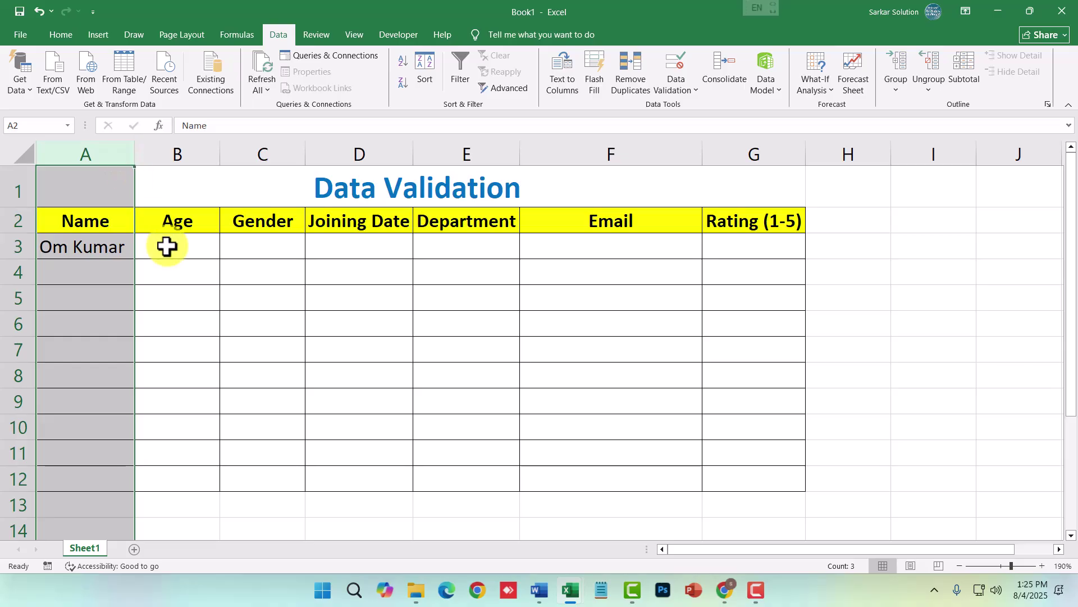
left_click(168, 248)
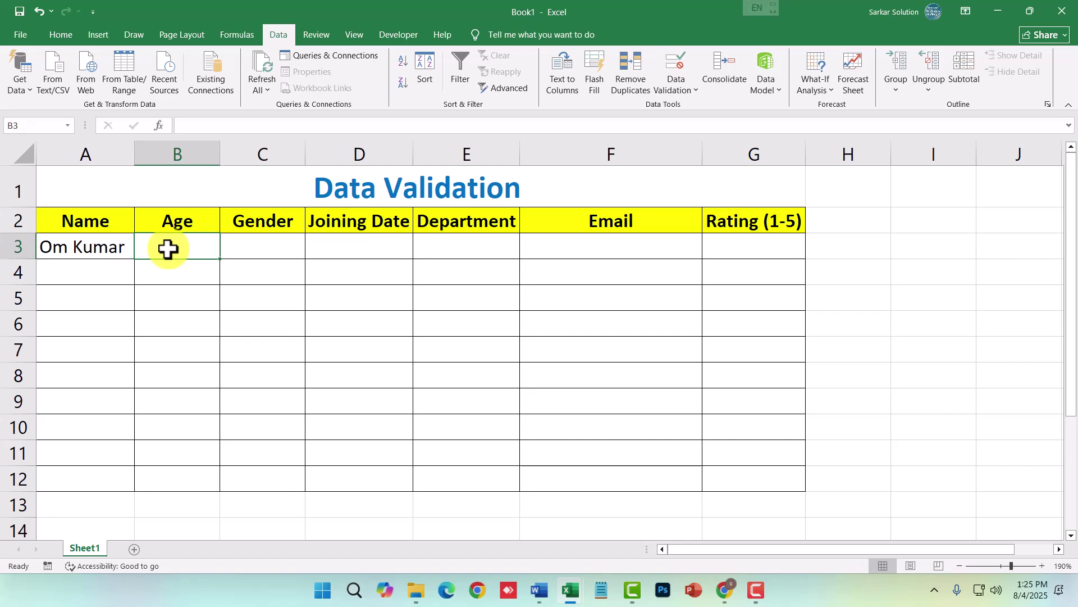
- Select Age cells B3:B12 and set their validation to allow Whole number
left_click_drag(167, 248, 181, 481)
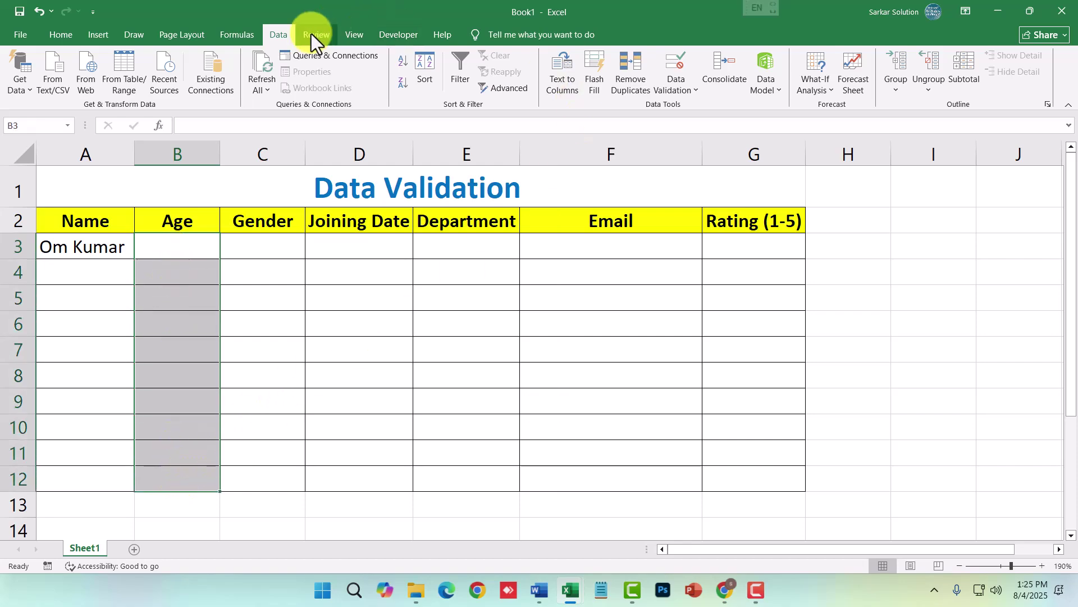
left_click(671, 88)
left_click(715, 109)
left_click(424, 230)
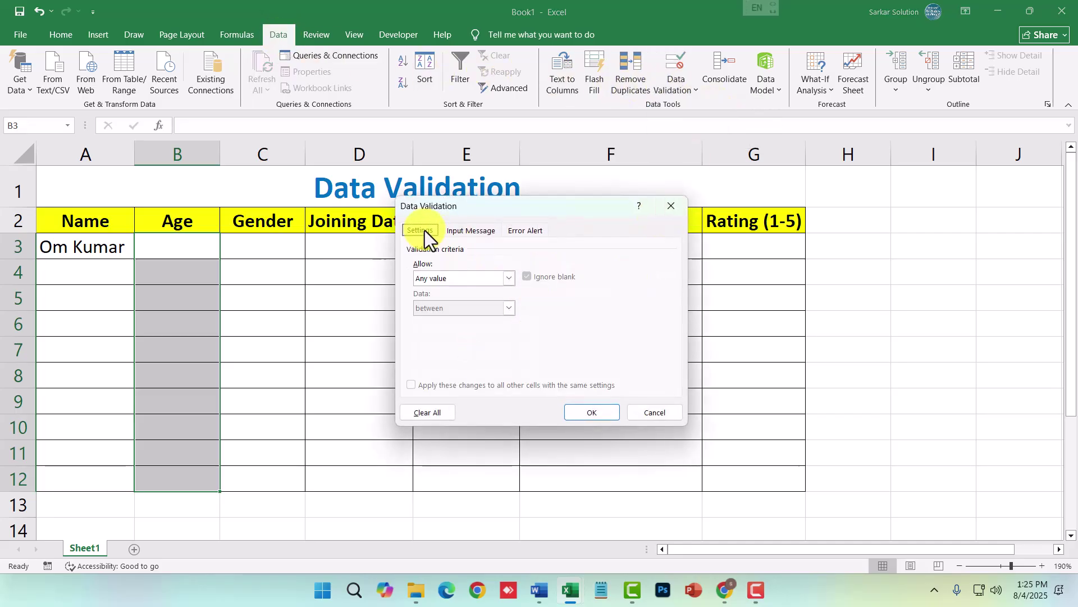
left_click(456, 278)
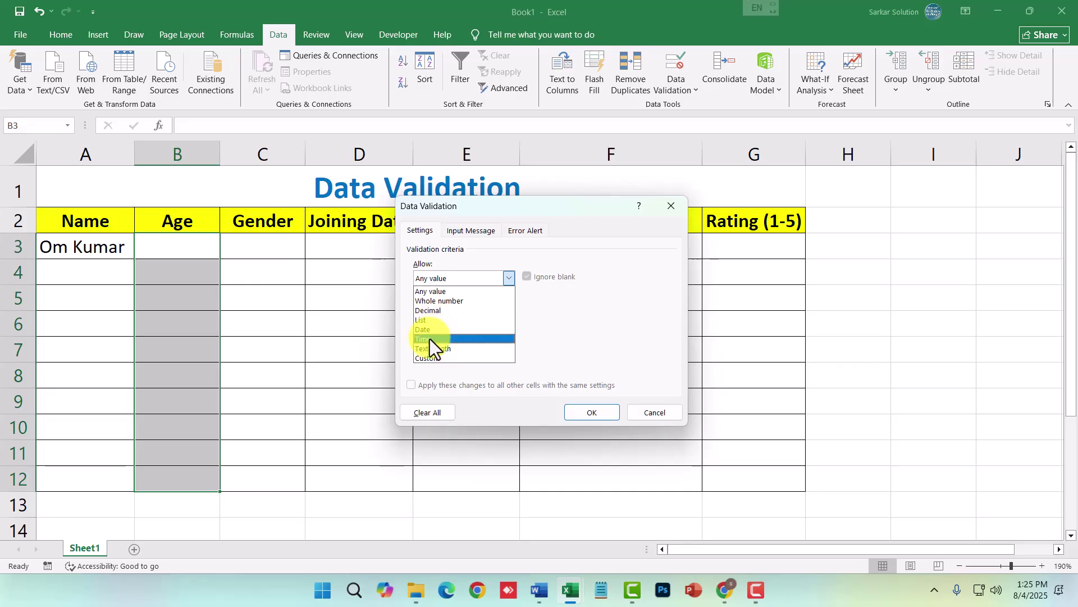
left_click(429, 303)
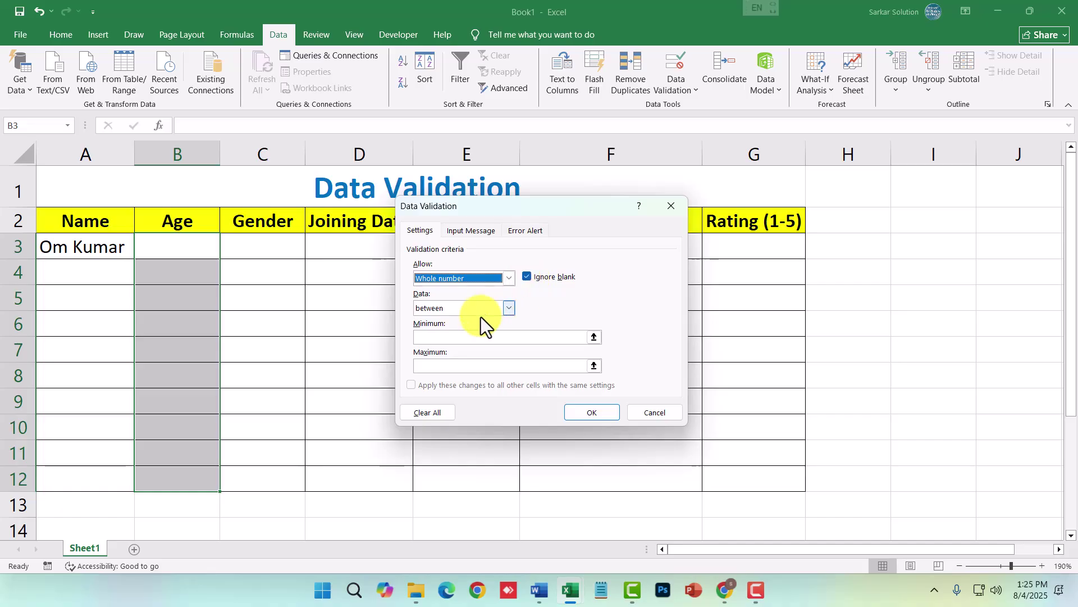
- Set minimum 18 and maximum 35, then apply the age rule
left_click(462, 336)
type("18")
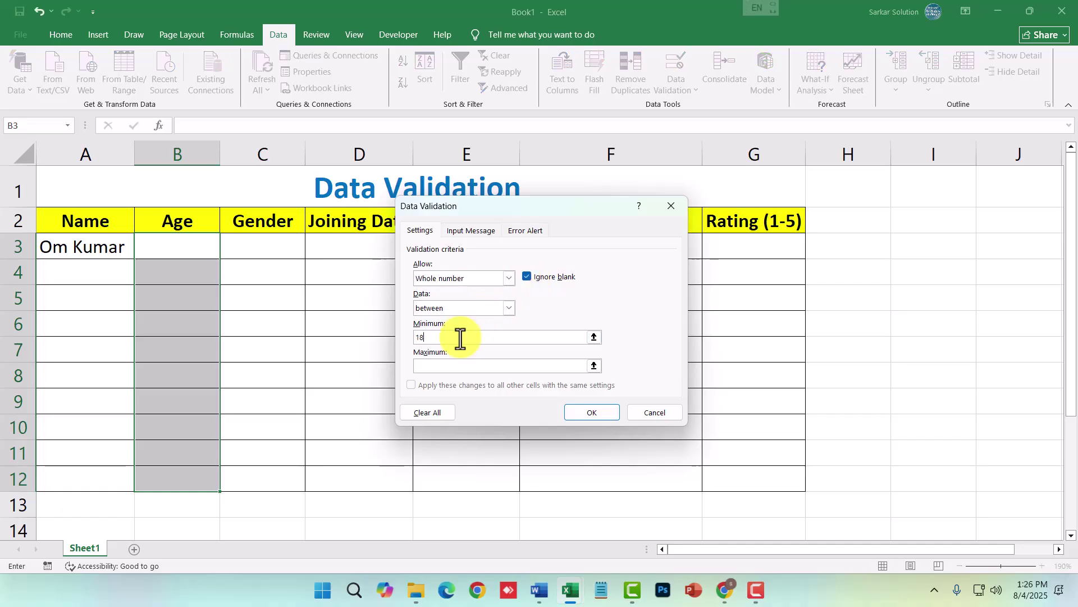
left_click(442, 366)
type("30")
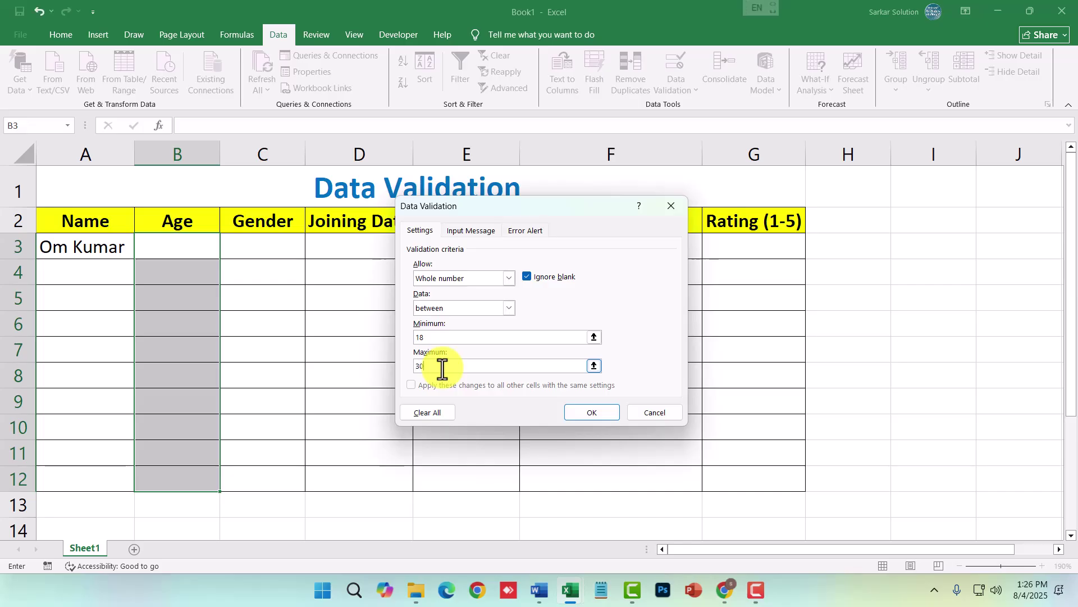
key("BackSpace")
key("BackSpace")
type("35")
left_click(525, 230)
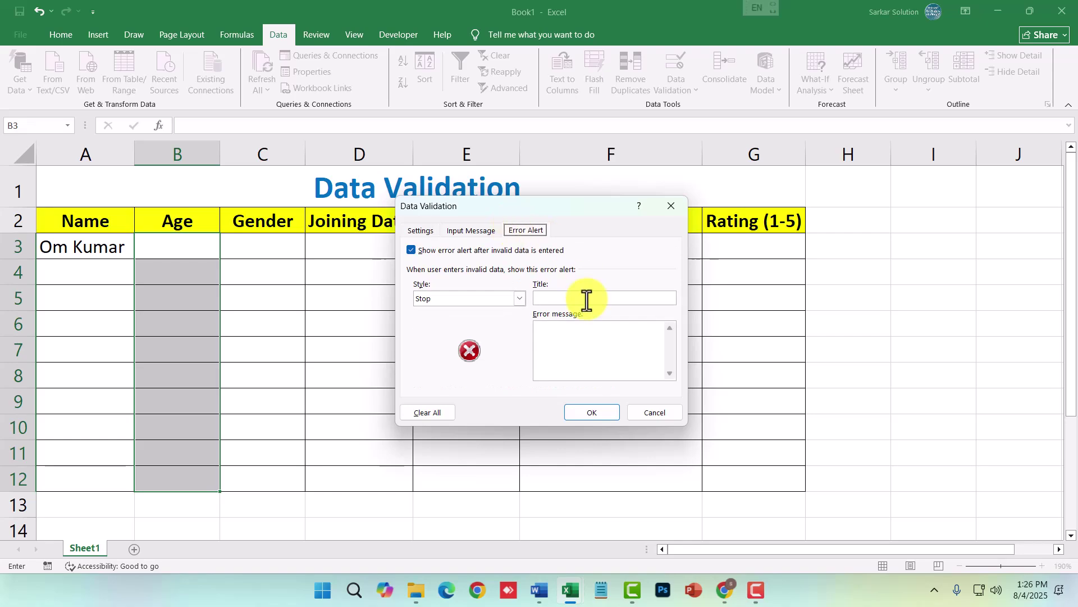
left_click(587, 299)
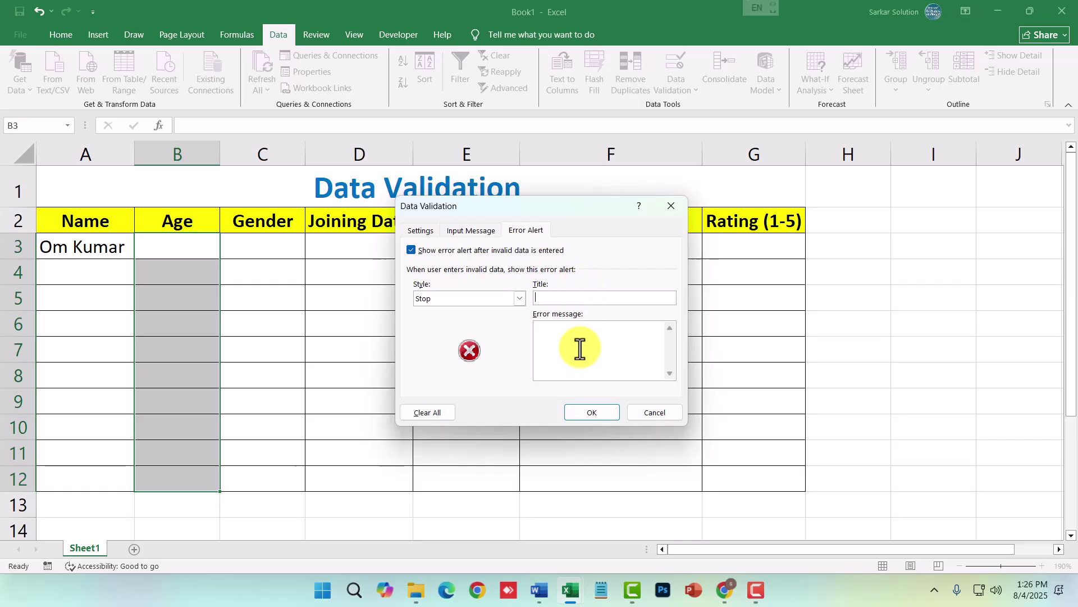
left_click(430, 232)
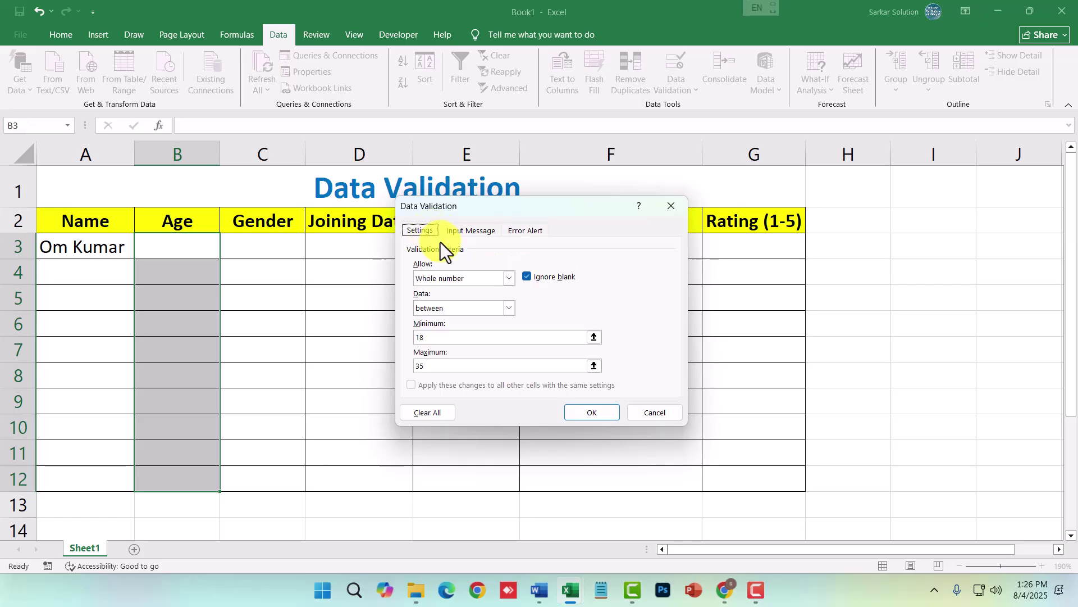
left_click(589, 412)
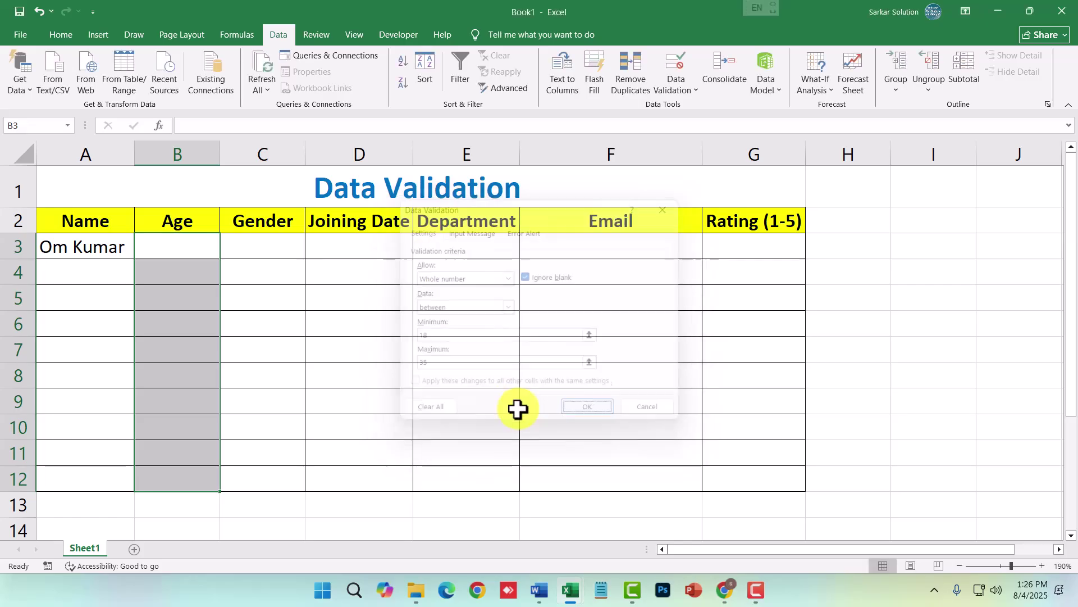
- Enter age 17 in B3, retry after the rejection, and enter 18 instead
left_click(170, 242)
type("17")
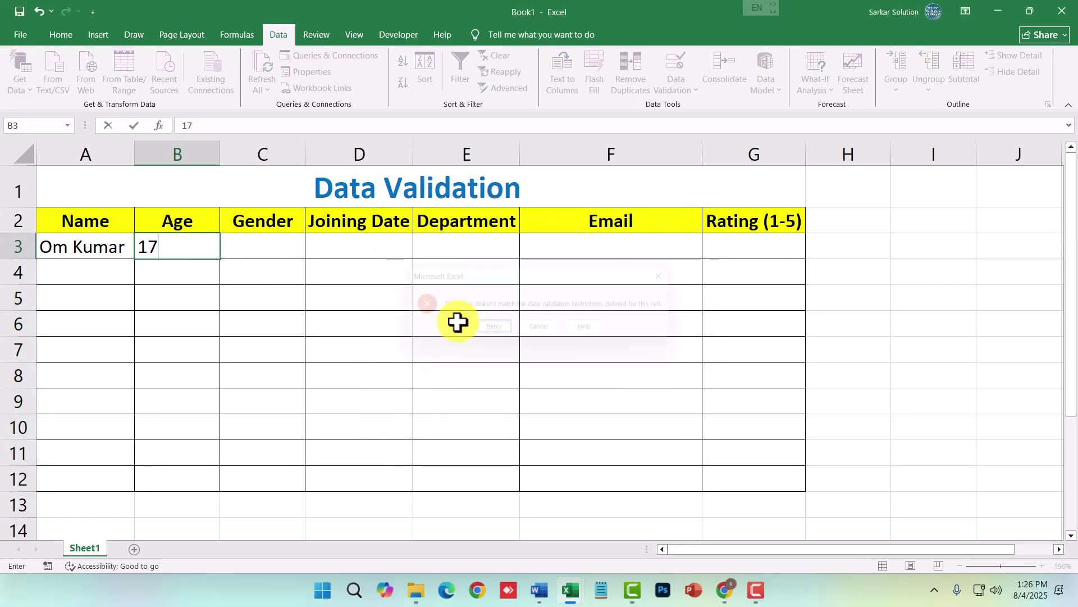
key("Return")
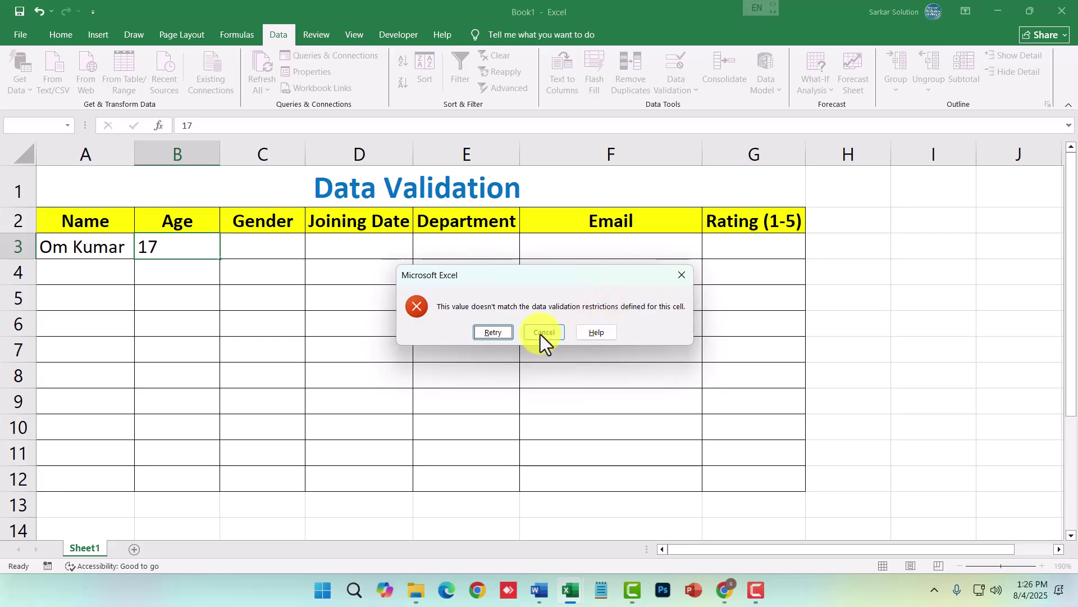
left_click(497, 327)
type("1")
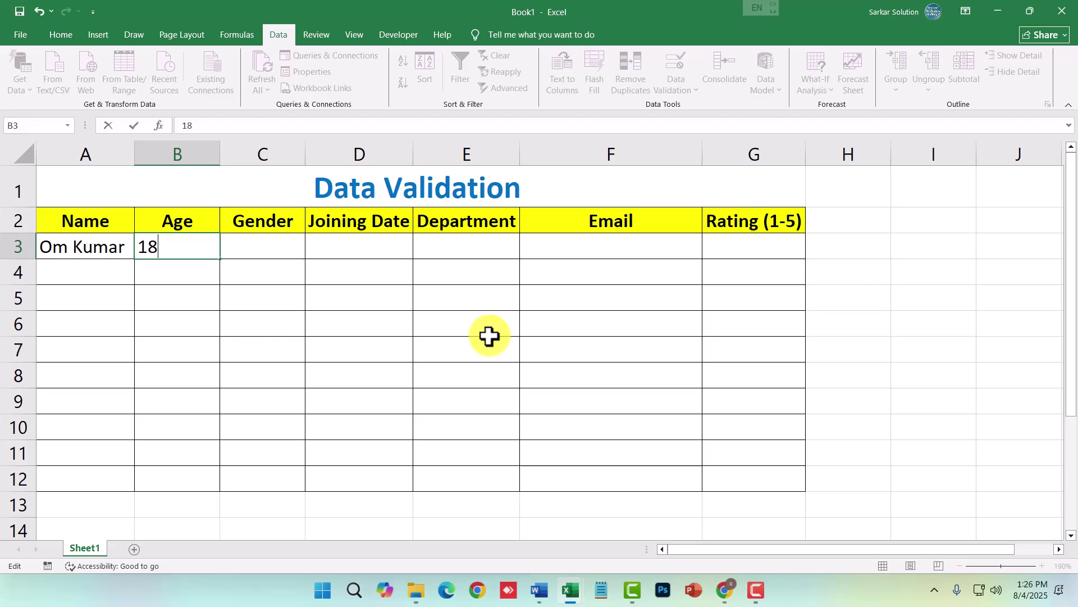
type("8")
key("Return")
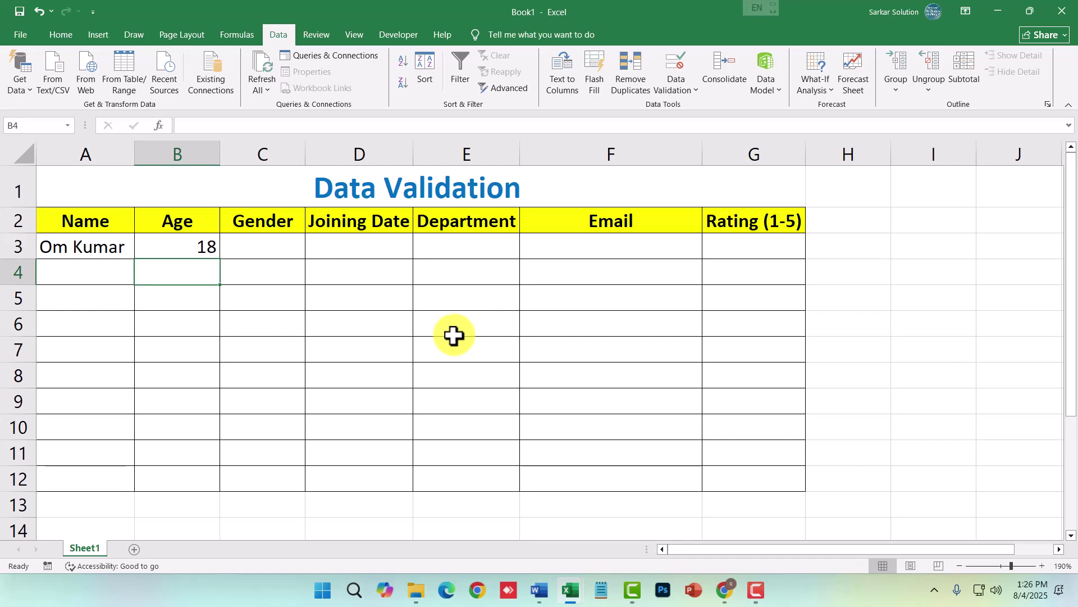
left_click(277, 250)
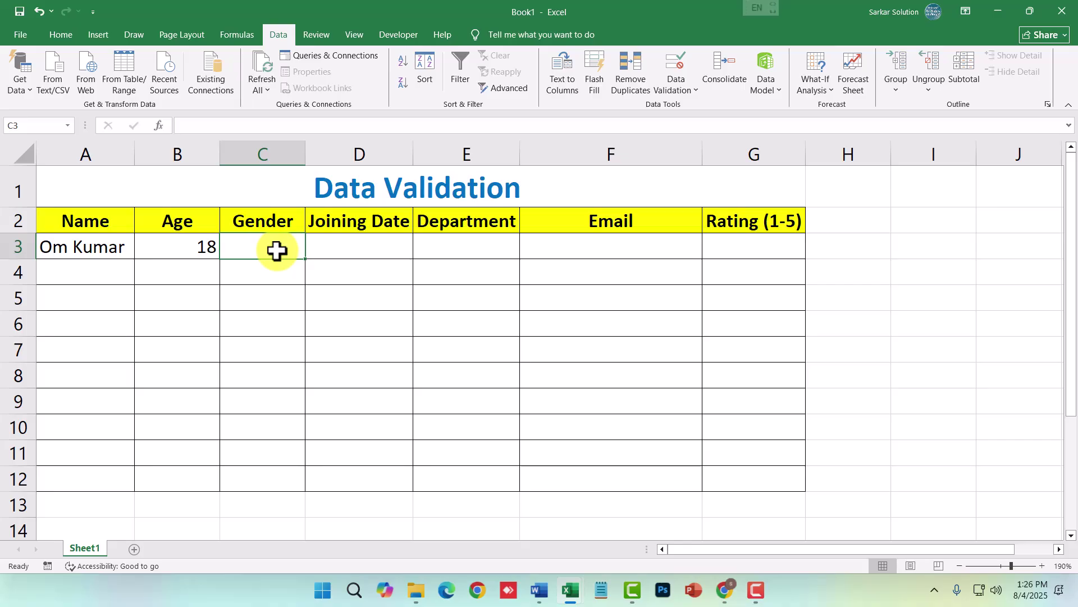
- Browse the Home font and size lists, then reselect Gender cells C3:C12 for the Data ribbon
left_click_drag(278, 249, 280, 474)
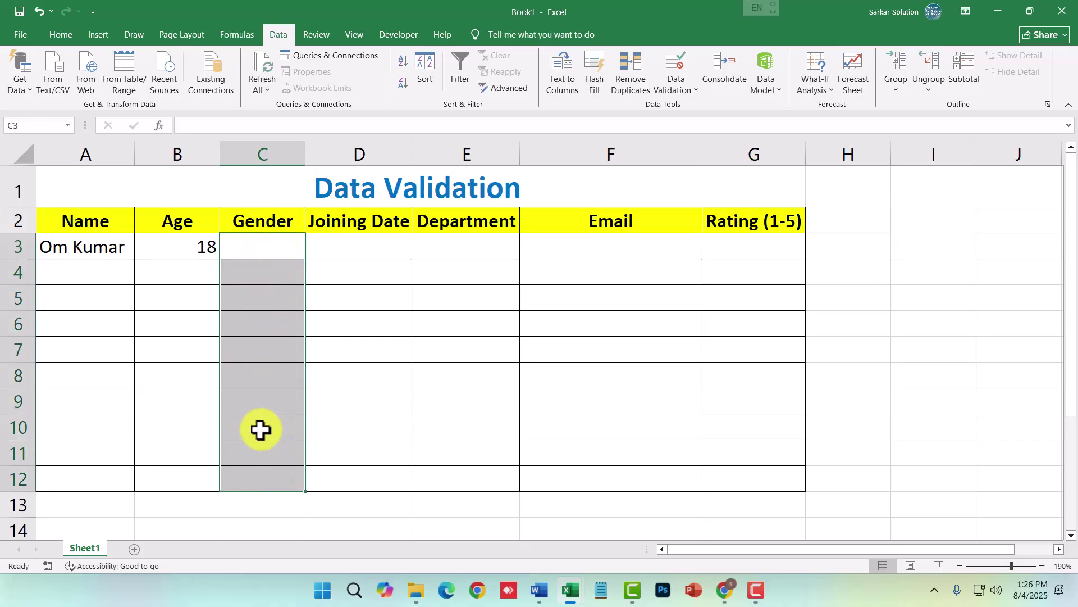
left_click(293, 246)
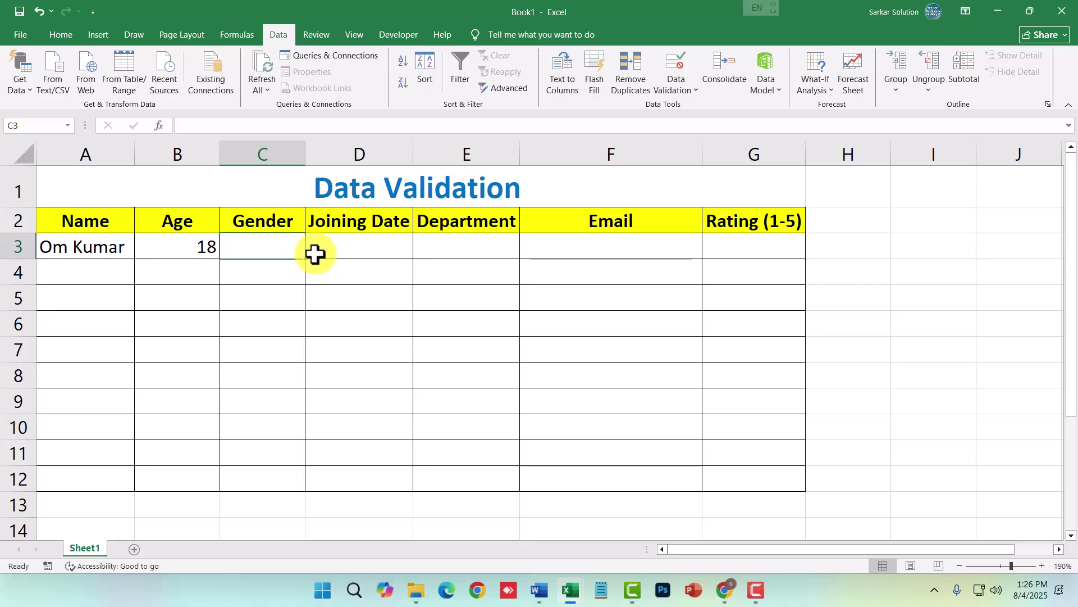
left_click(65, 37)
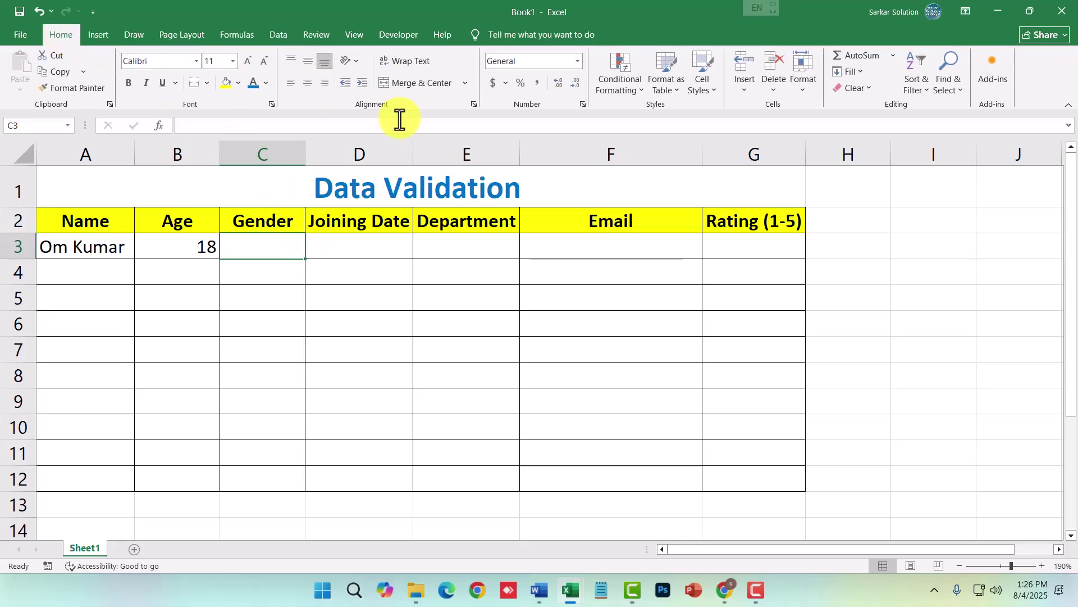
left_click(234, 66)
left_click(234, 67)
left_click(234, 67)
left_click(233, 67)
left_click(197, 63)
left_click(195, 65)
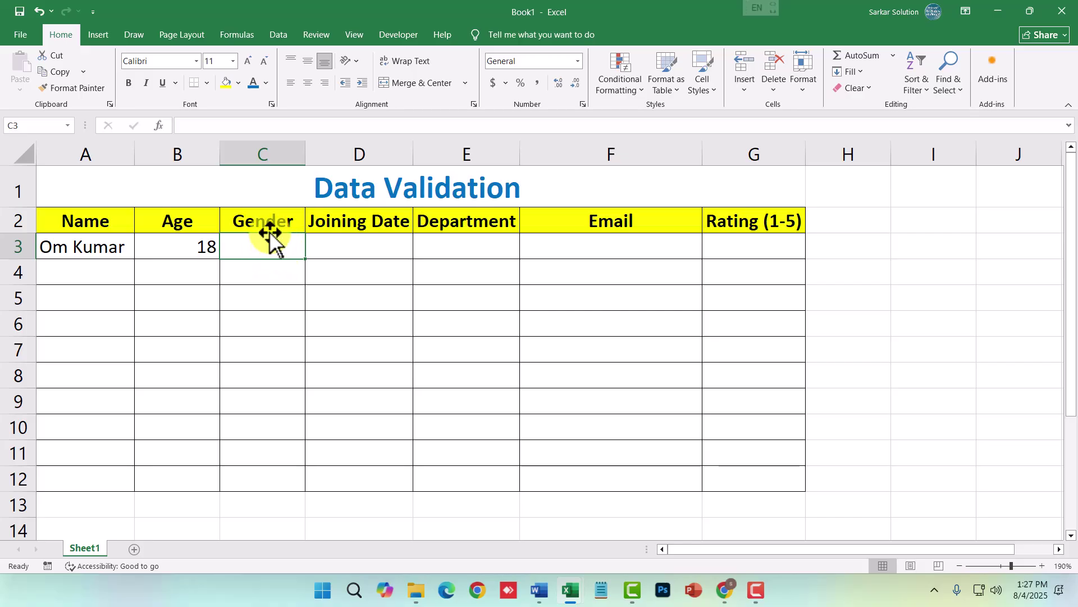
left_click_drag(277, 247, 269, 486)
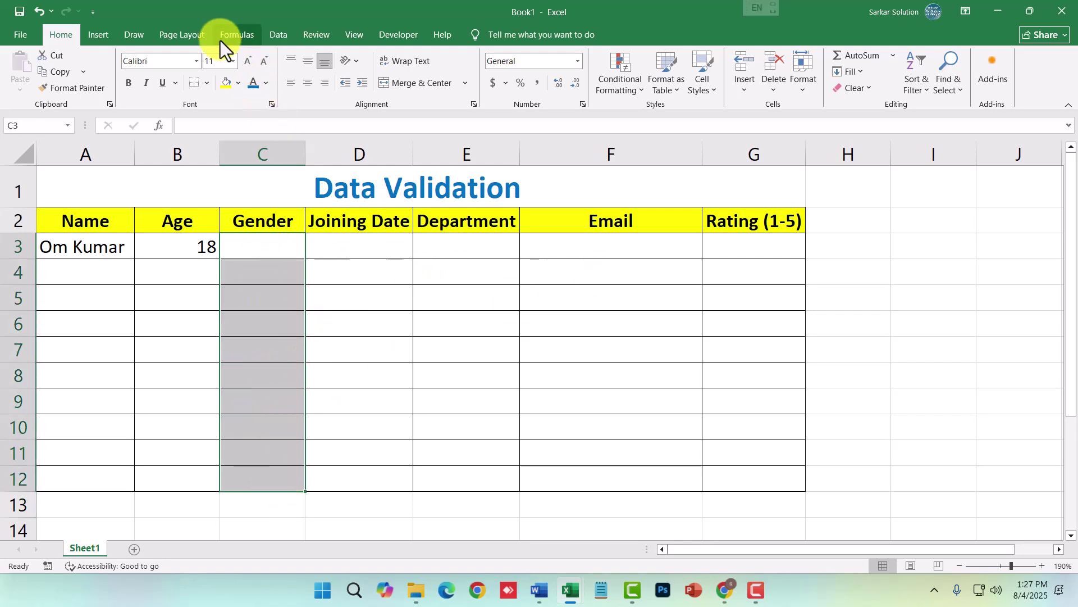
left_click(265, 32)
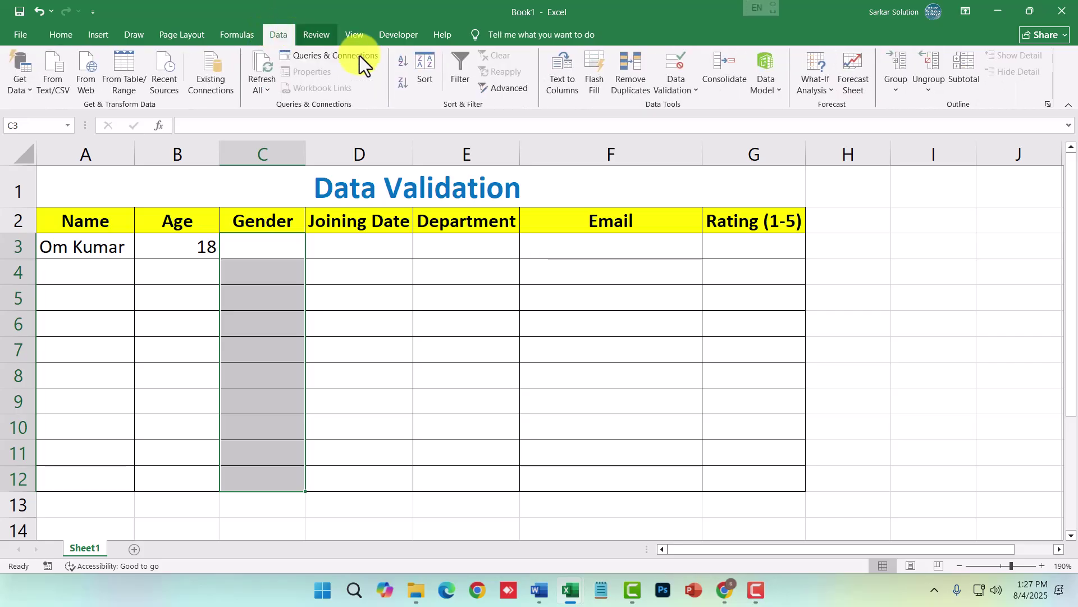
- Give C3:C12 a List validation with source 'Male, Female, Trangender' and apply it
left_click(676, 88)
left_click(686, 104)
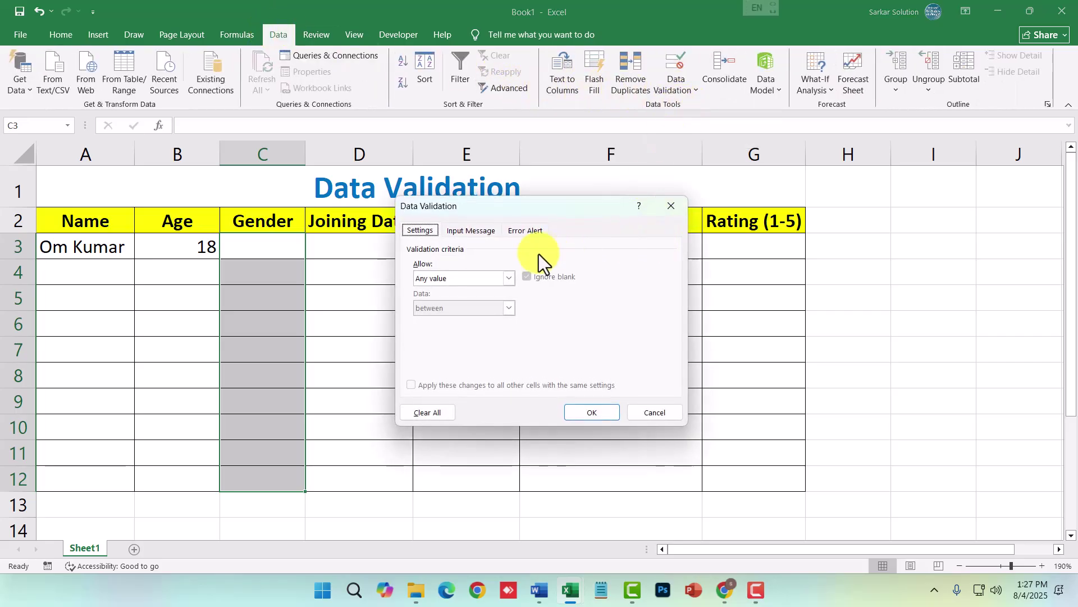
left_click(508, 278)
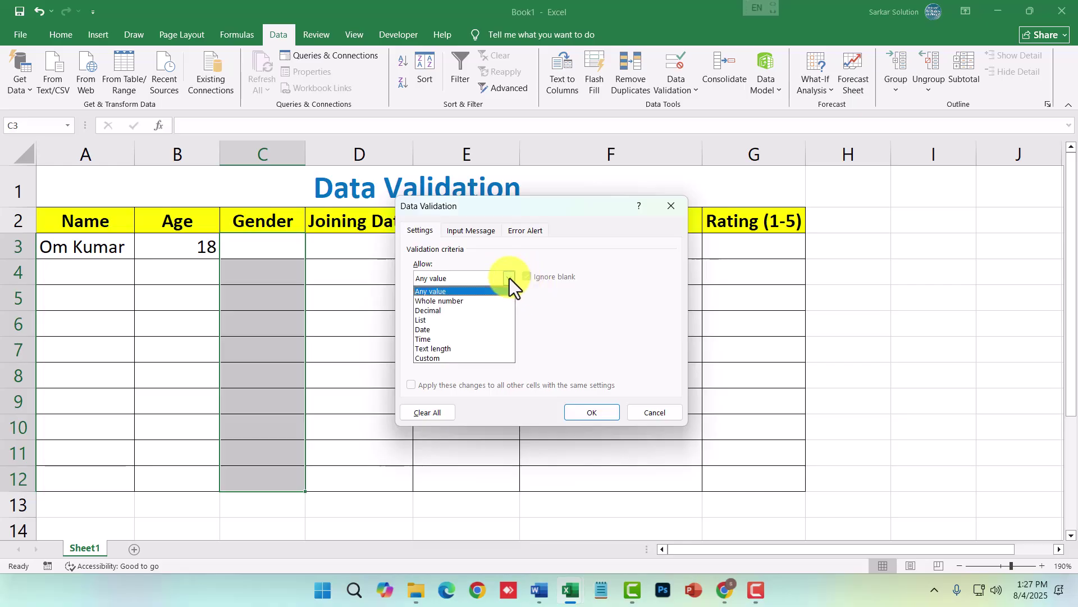
left_click(420, 321)
type("Male, Fem")
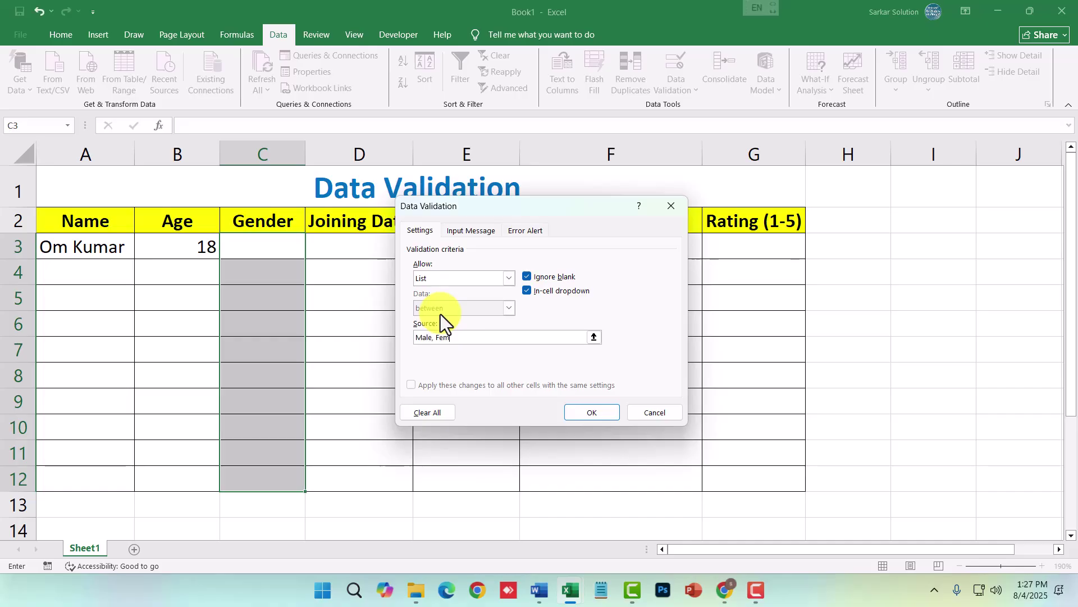
type("ale, Trangender")
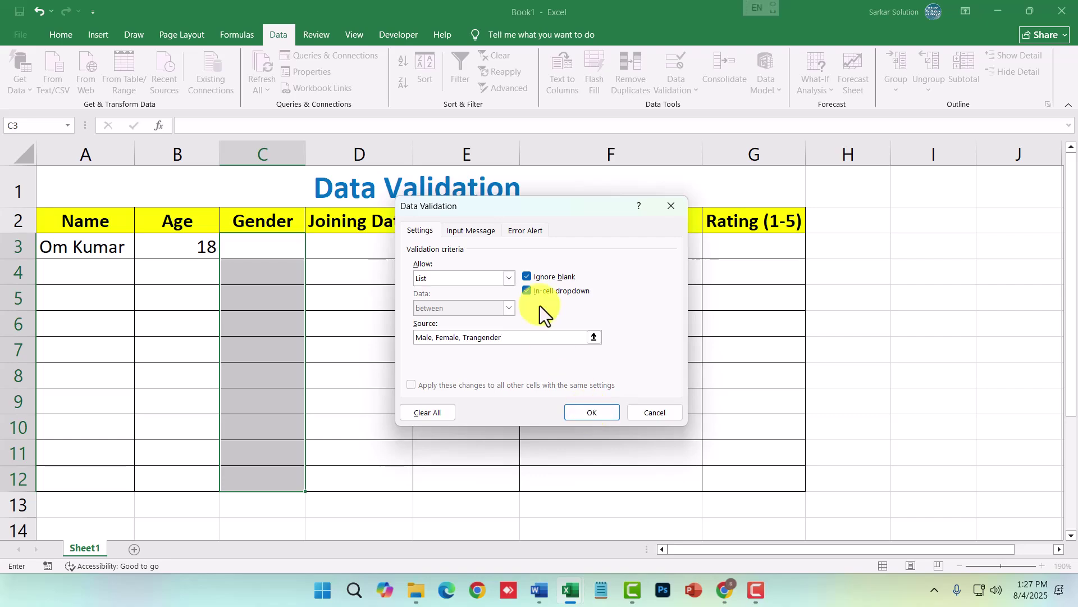
left_click(528, 232)
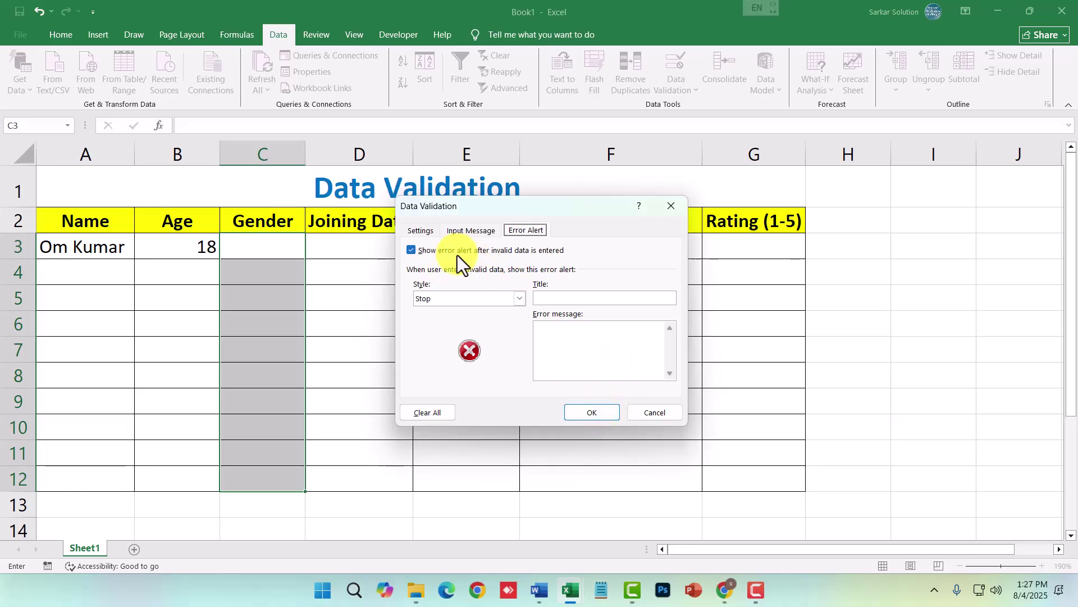
left_click(423, 229)
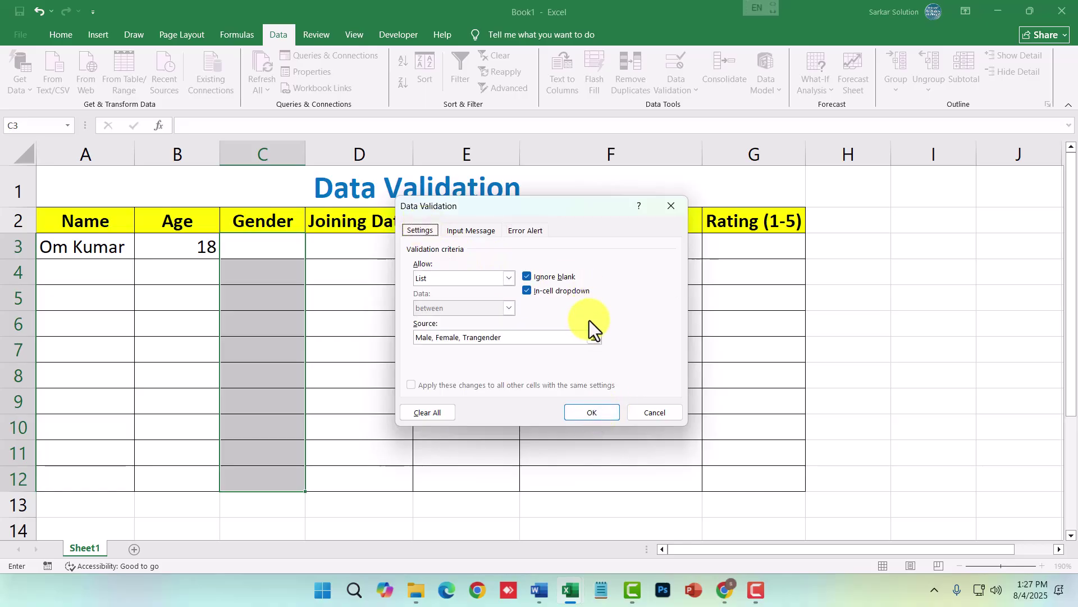
left_click(579, 412)
left_click(266, 256)
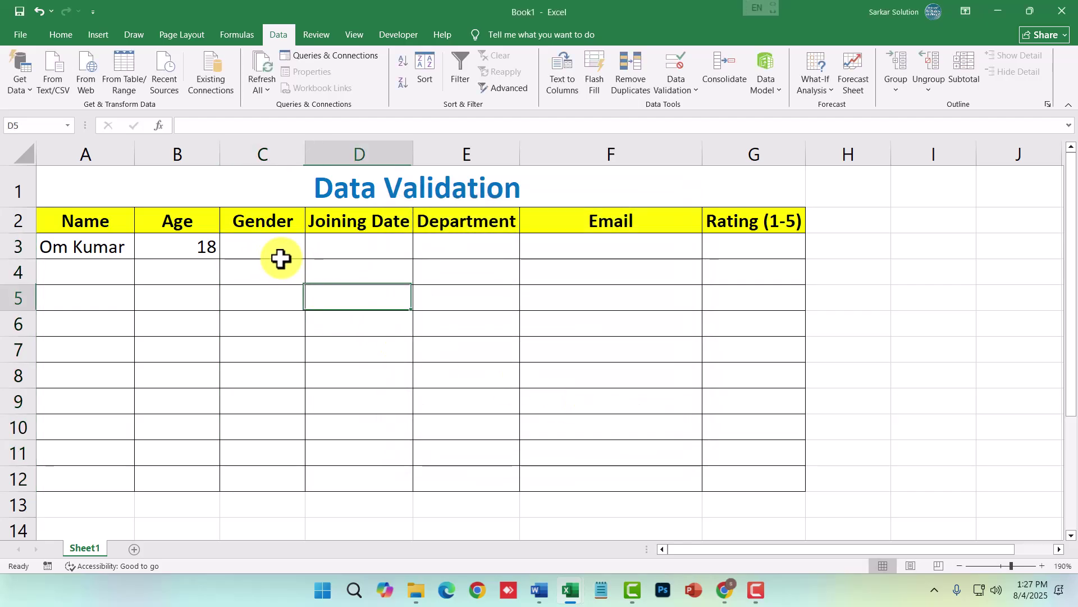
- Pick Male for C3 and Female for C4 from the Gender dropdowns, leaving C5 empty
left_click(309, 254)
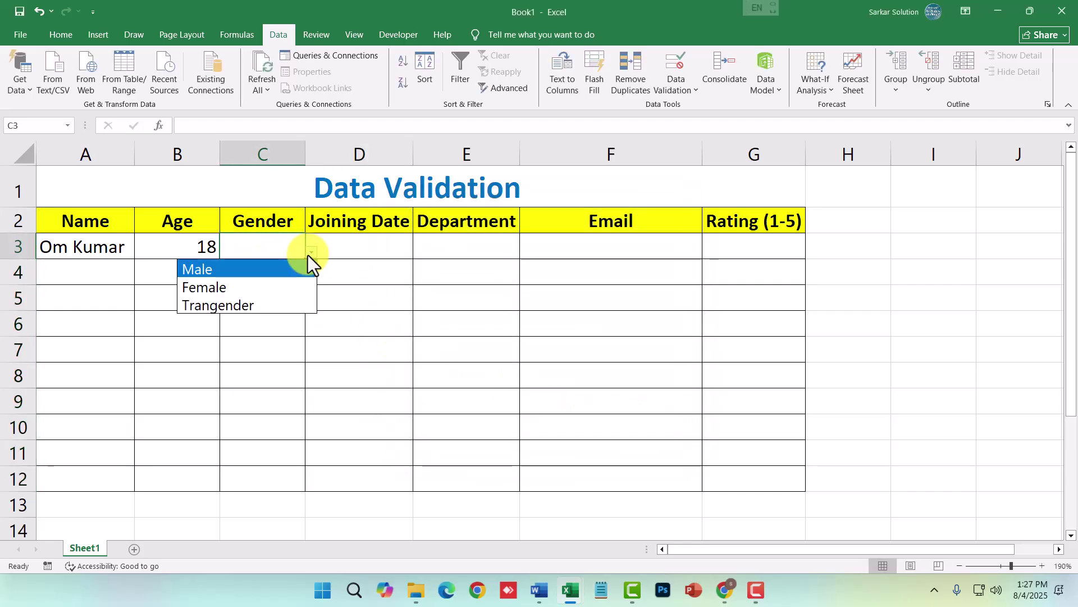
left_click(265, 270)
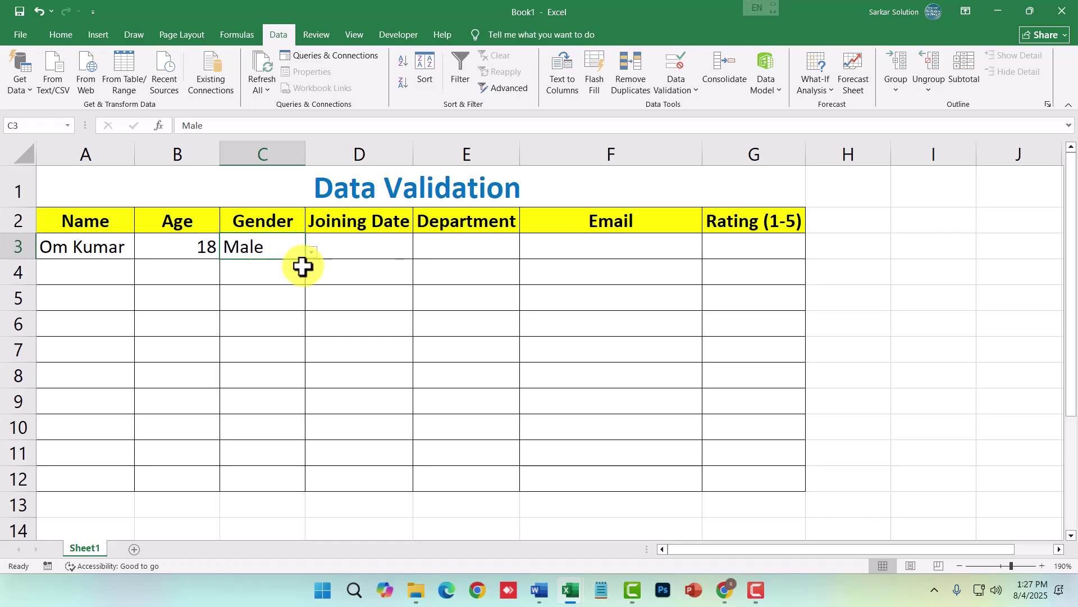
left_click(303, 269)
left_click(312, 277)
left_click(250, 312)
left_click(264, 301)
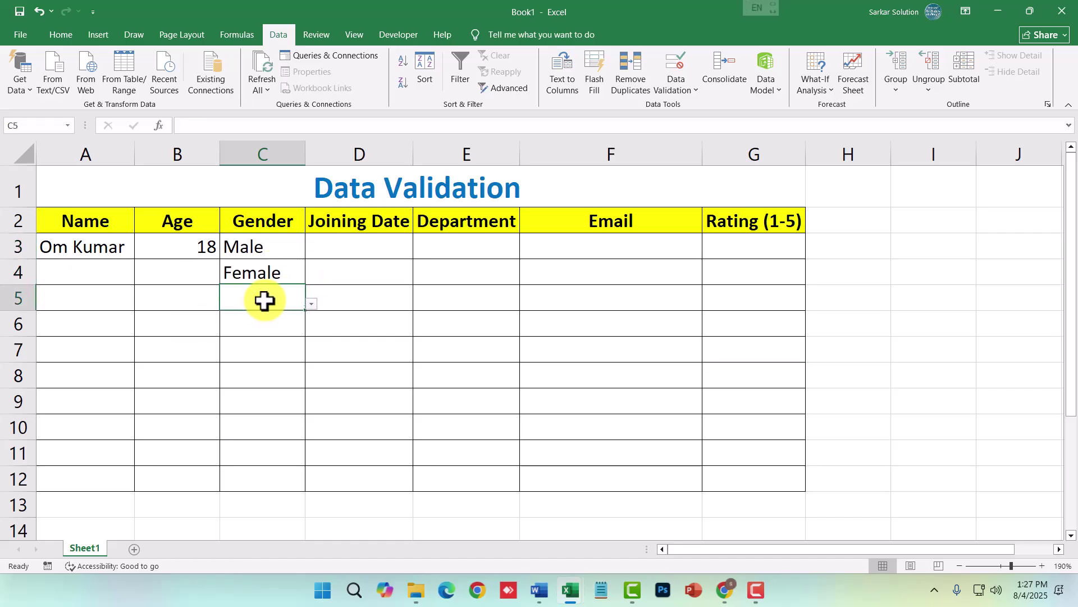
left_click(310, 304)
left_click(272, 298)
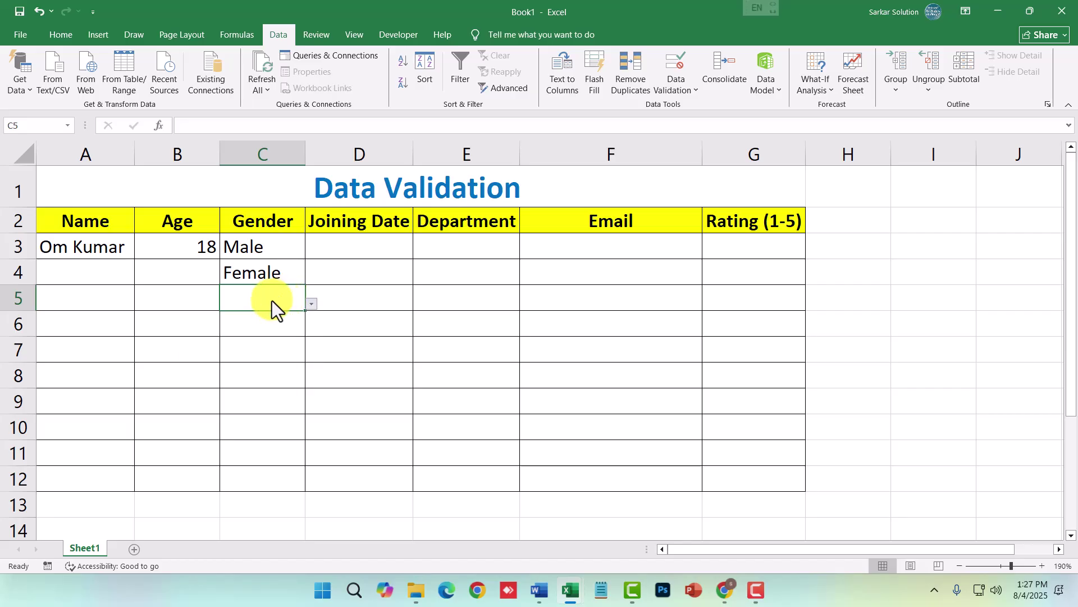
- Confirm that typing Hari in C3 is rejected, keeping Male in C3
left_click(271, 252)
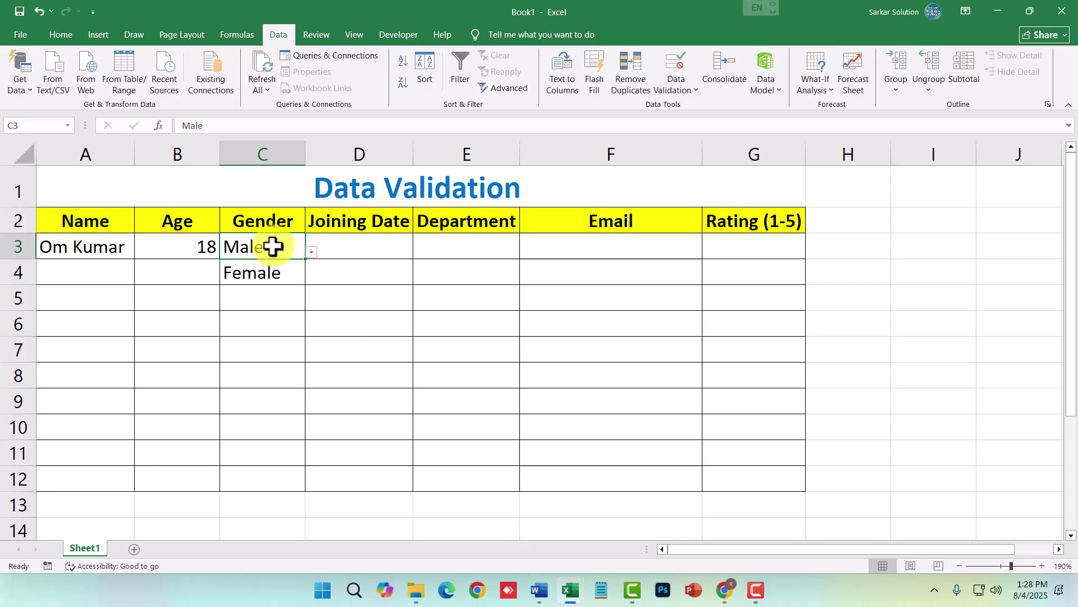
type("Hari")
key("Return")
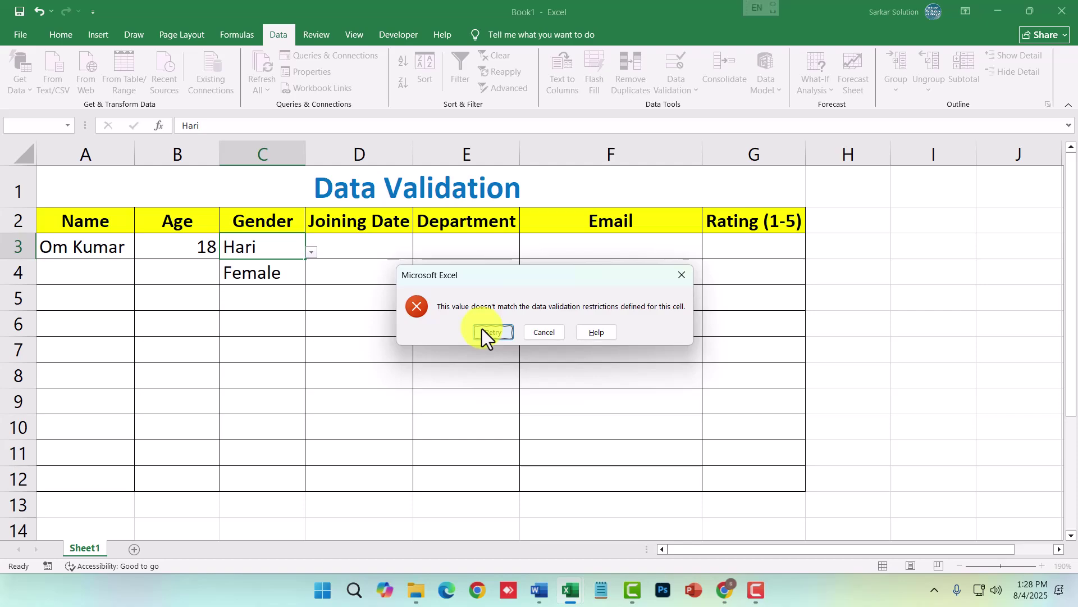
key("Escape")
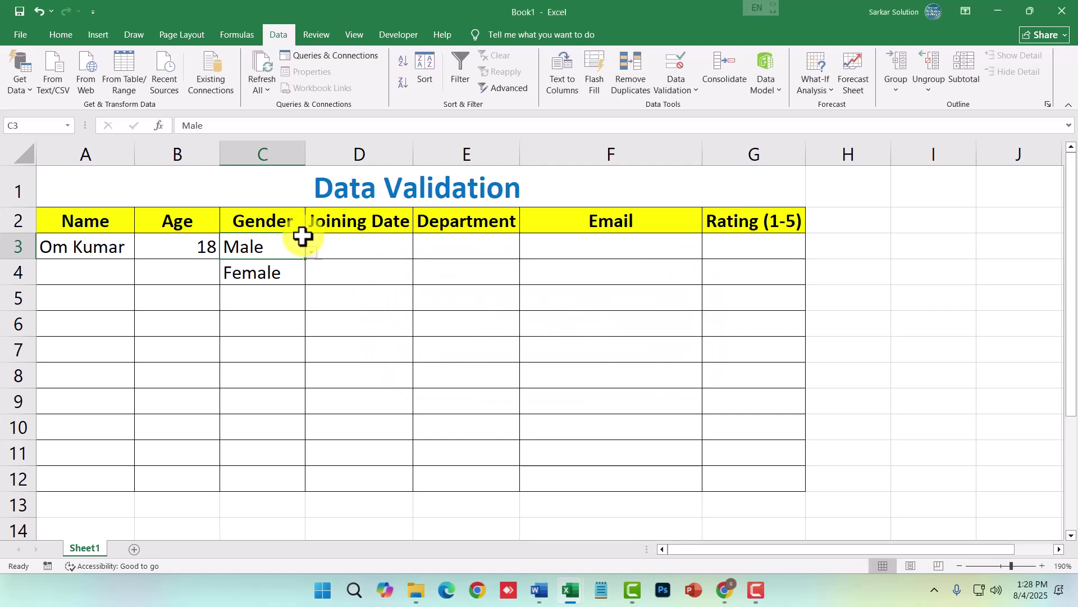
left_click(311, 254)
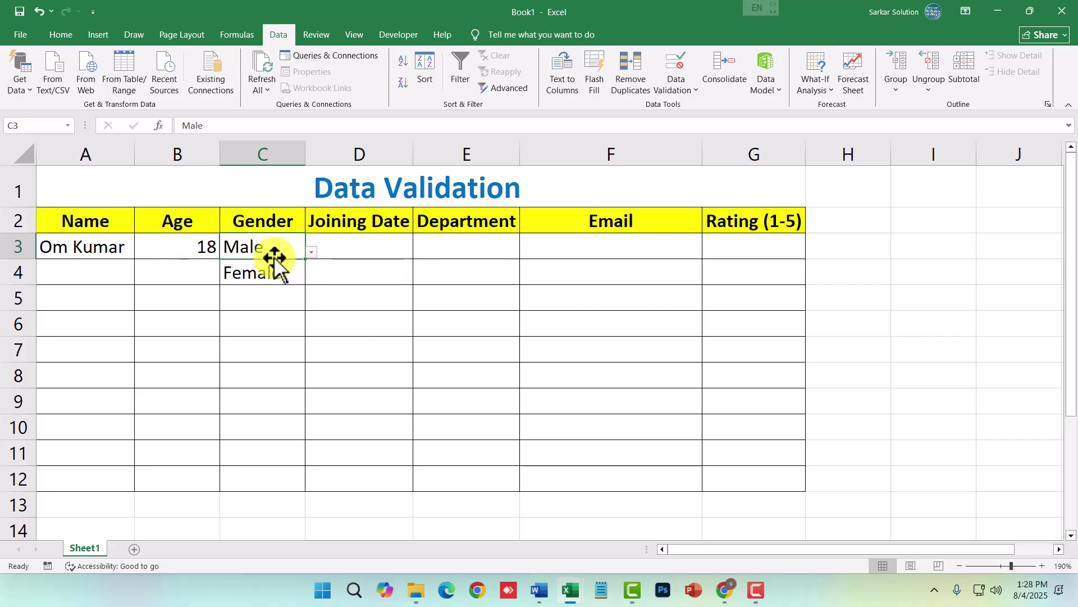
left_click(111, 272)
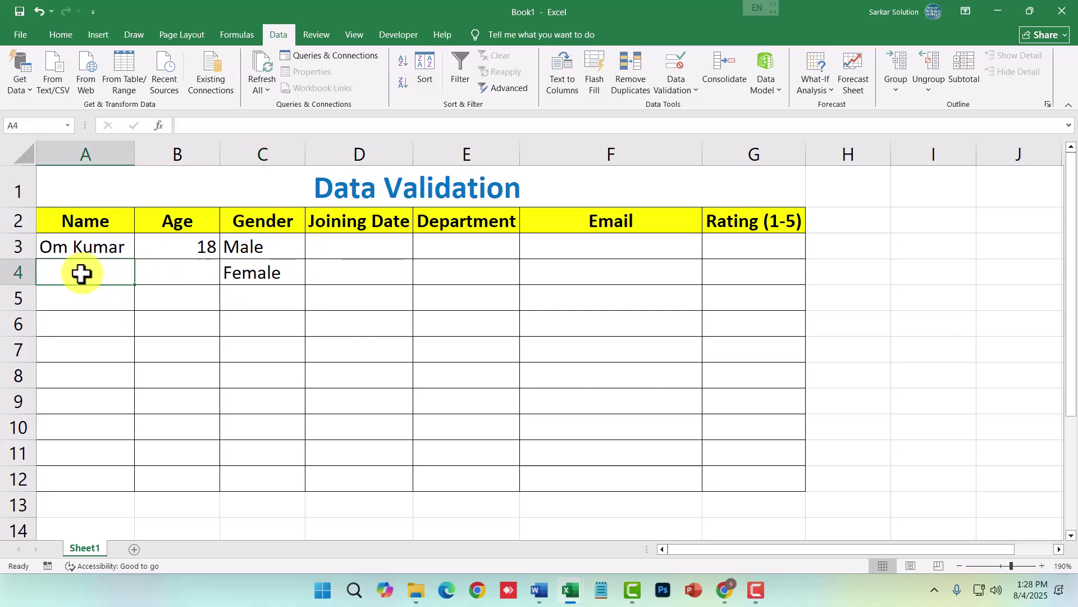
left_click(257, 275)
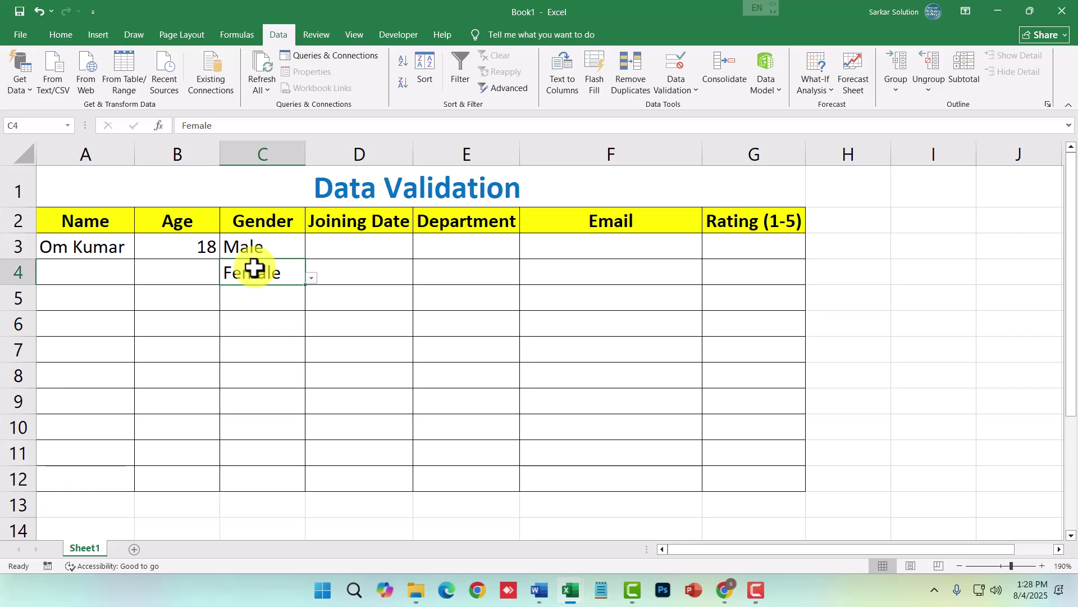
- Select the Joining Date cells D3:D12 and open Data Validation
left_click_drag(336, 246, 356, 477)
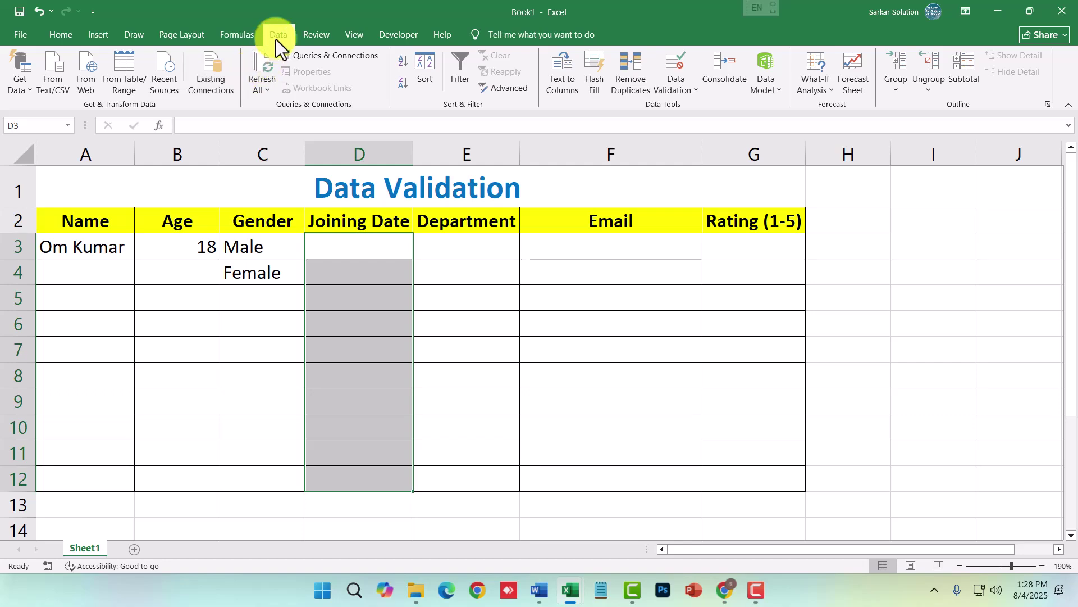
left_click(677, 87)
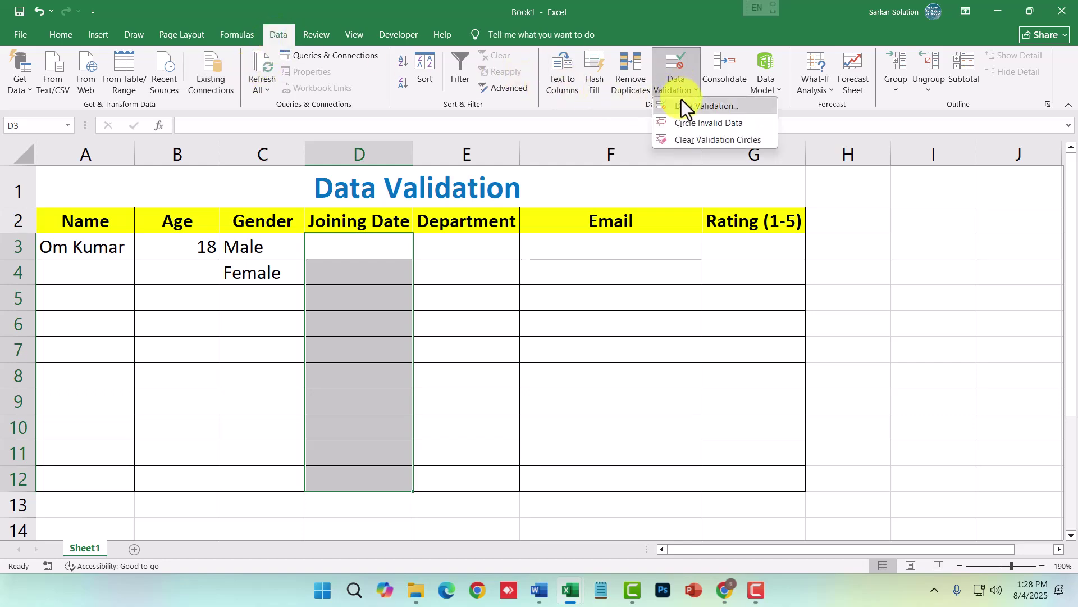
left_click(681, 104)
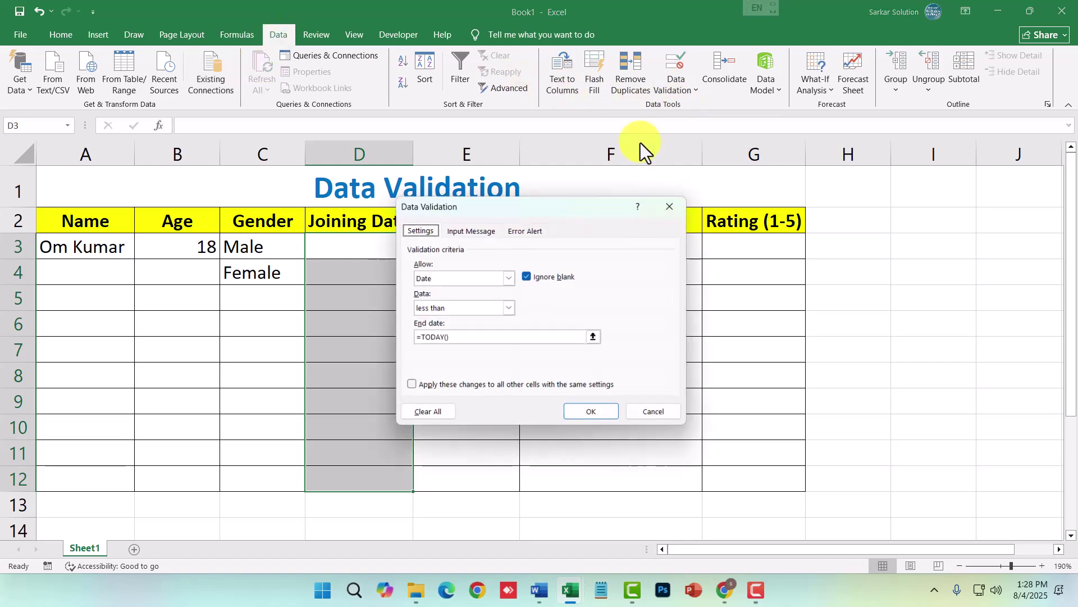
double_click(439, 280)
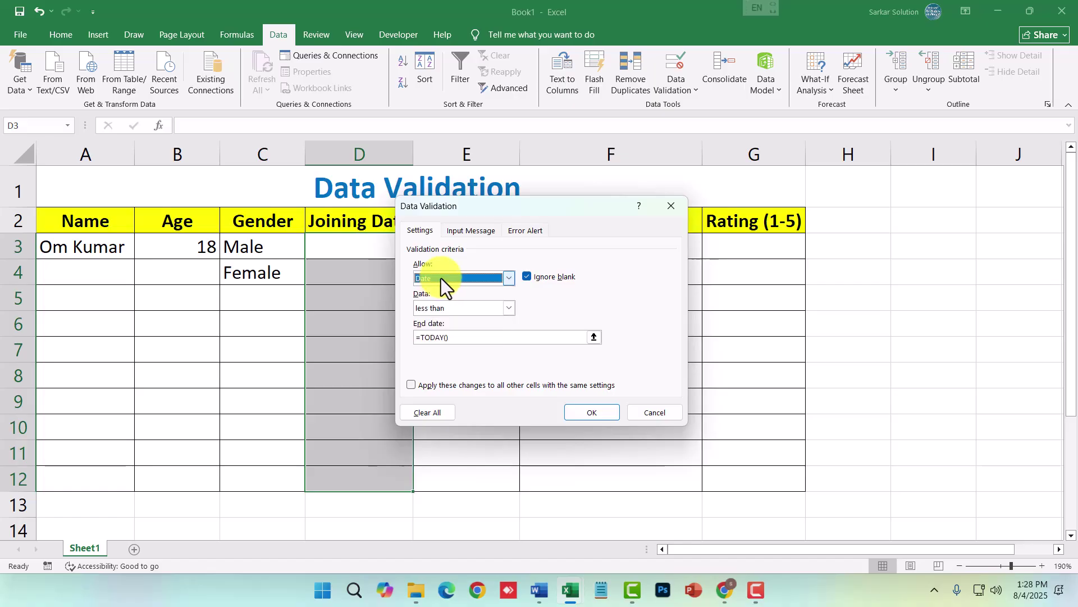
left_click_drag(486, 203, 608, 205)
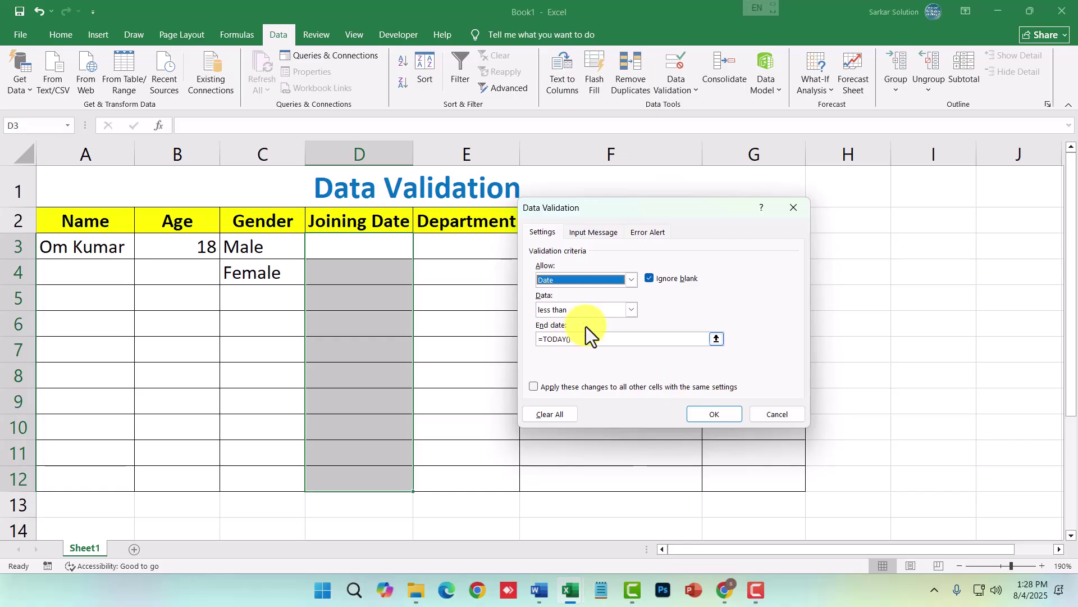
- Allow only Dates less than =TODAY() with an error alert, and apply the rule
left_click(572, 282)
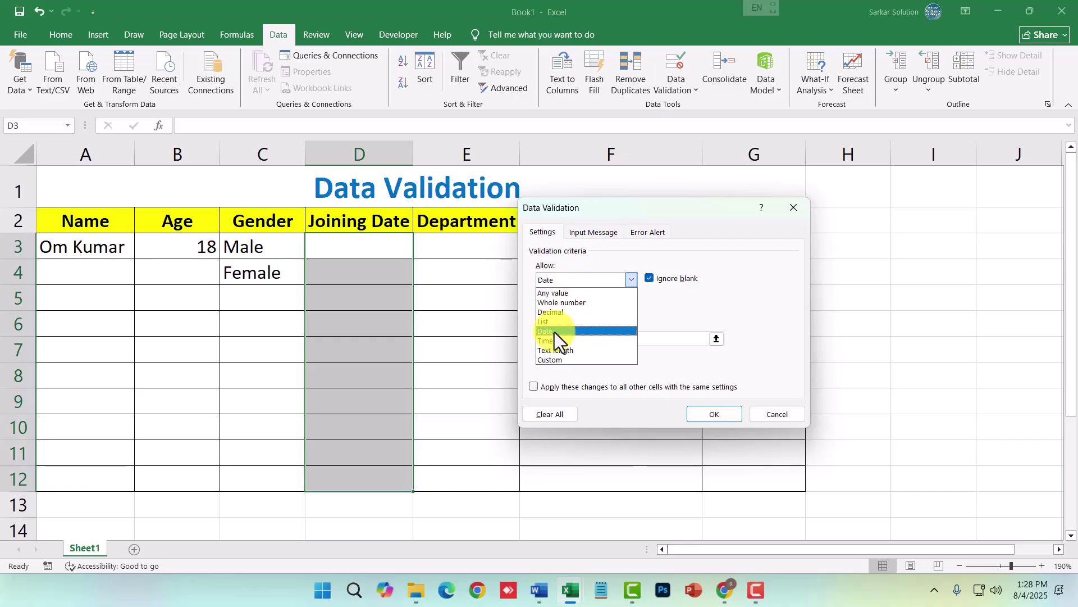
left_click(554, 332)
left_click(574, 311)
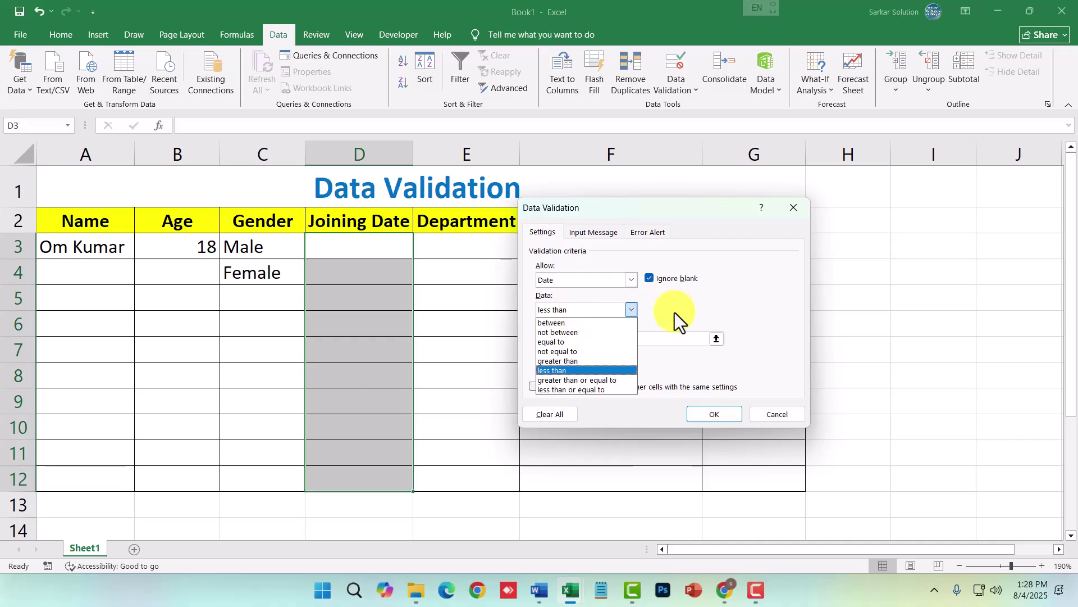
left_click(666, 340)
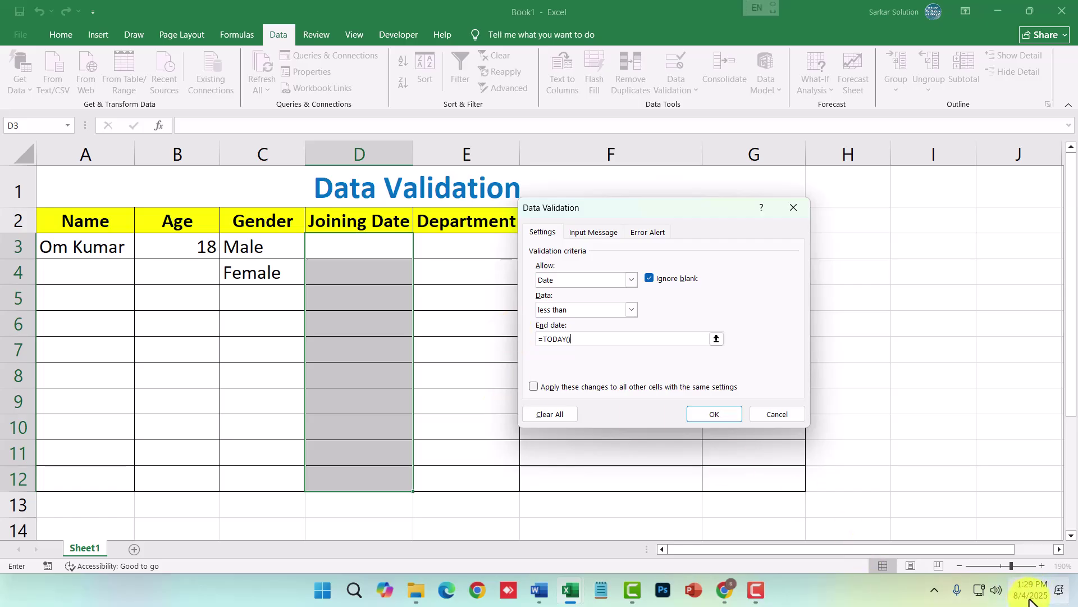
left_click_drag(592, 337, 543, 344)
left_click(561, 344)
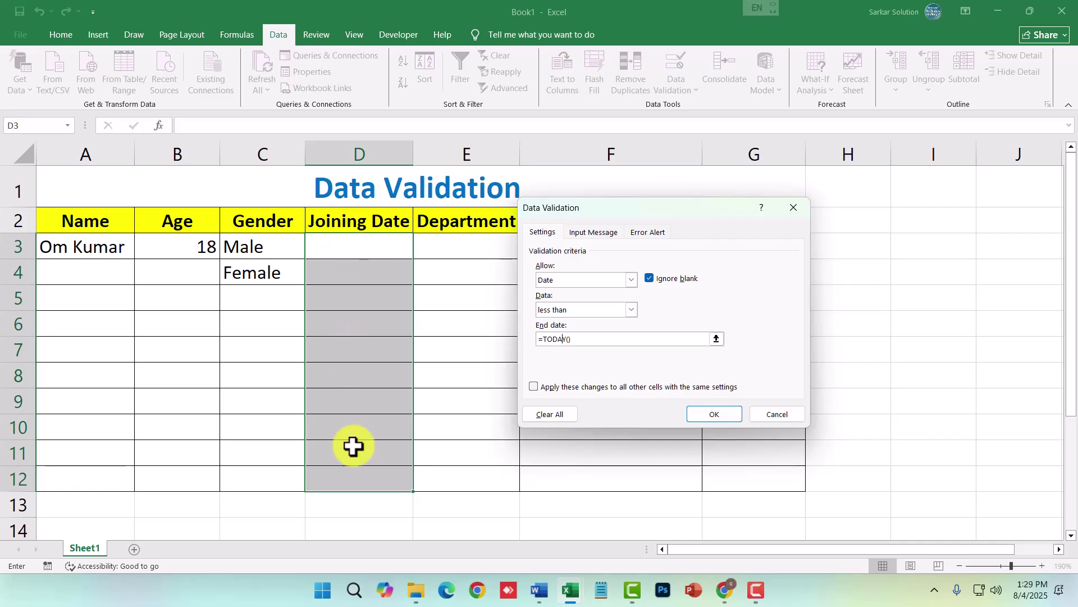
left_click(651, 233)
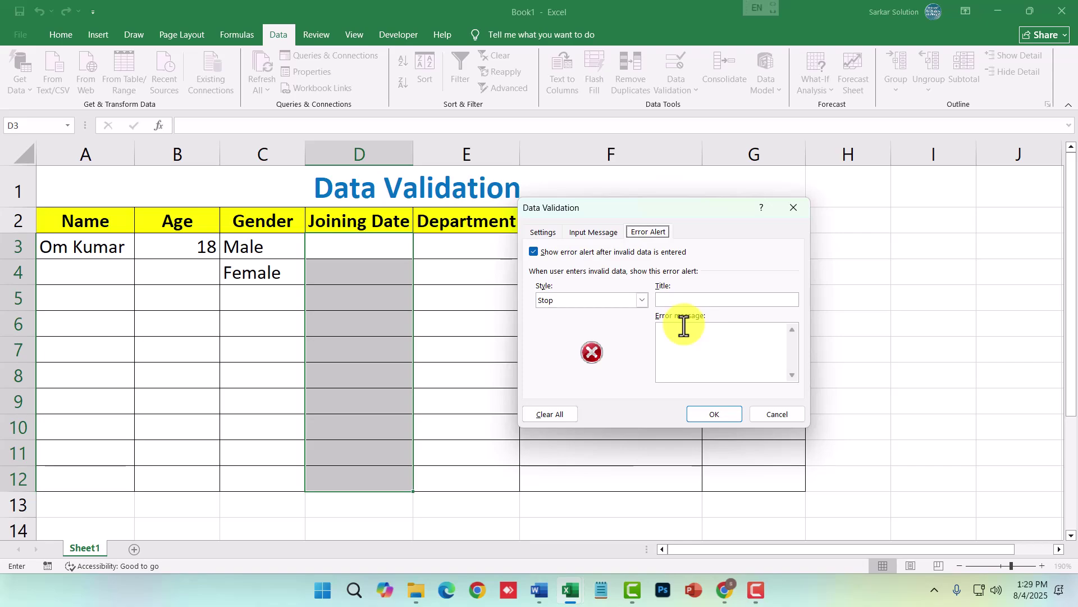
left_click(714, 415)
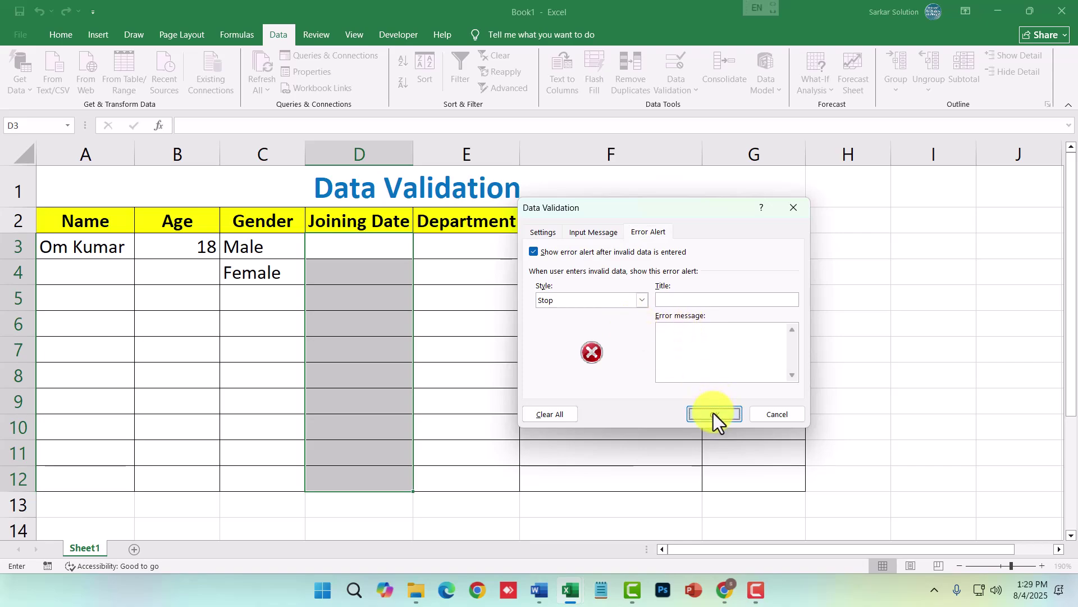
left_click(543, 233)
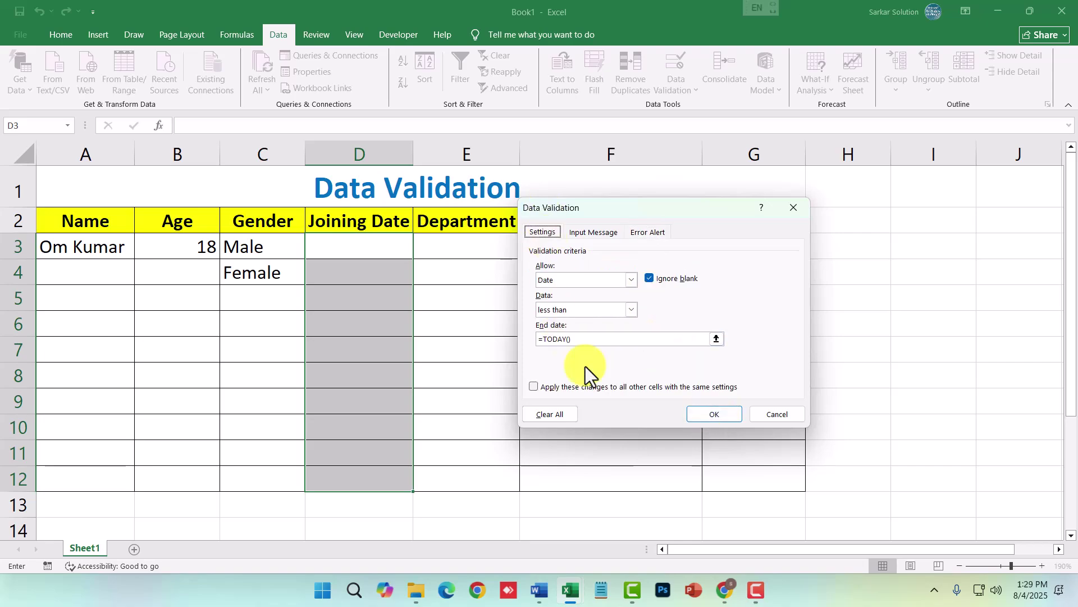
left_click(724, 416)
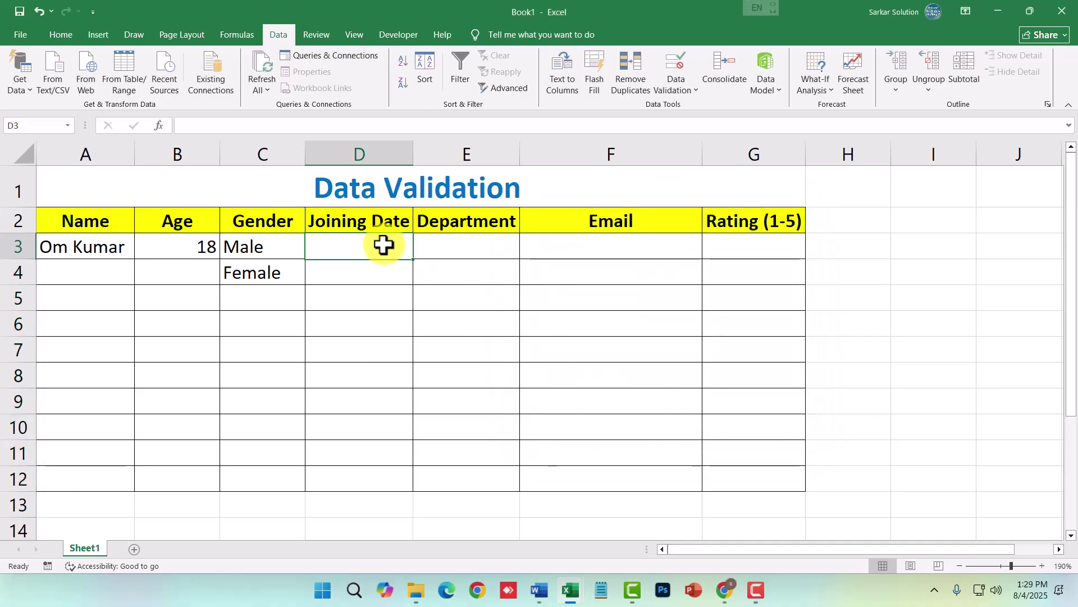
- Enter 4 aug in D3, get it rejected, enter 3 aug instead, then select E3:E12
type("4 aug")
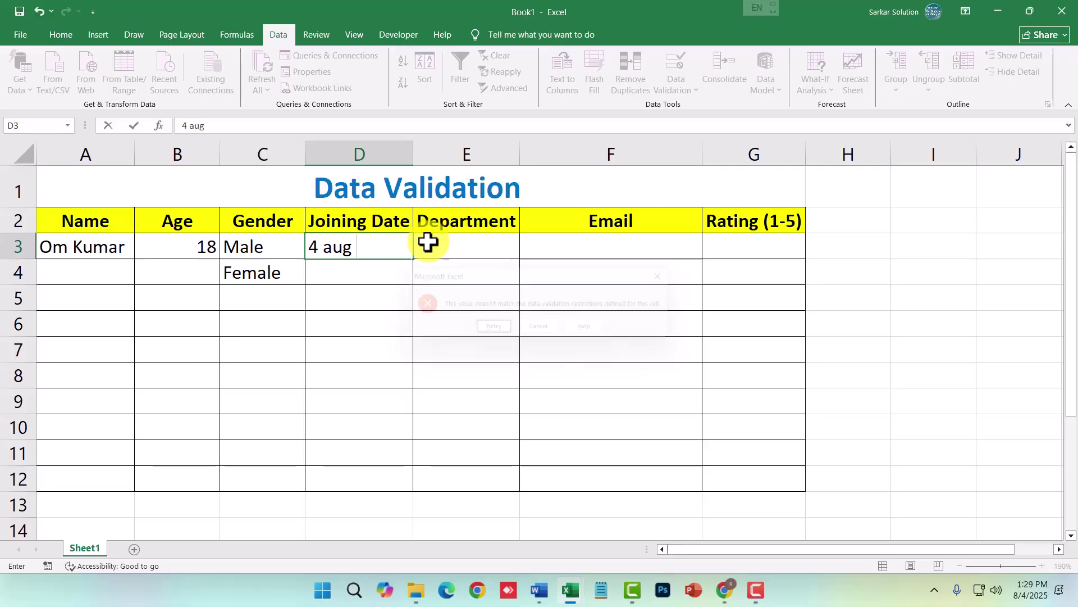
key("Return")
key("Return")
type("3 aug")
key("Return")
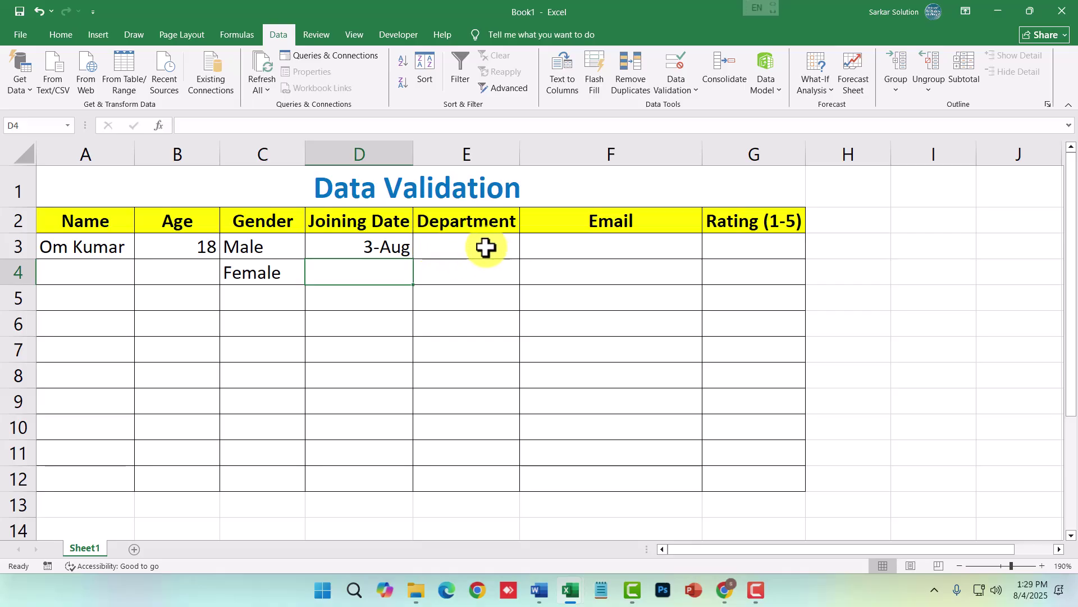
left_click_drag(494, 238, 492, 476)
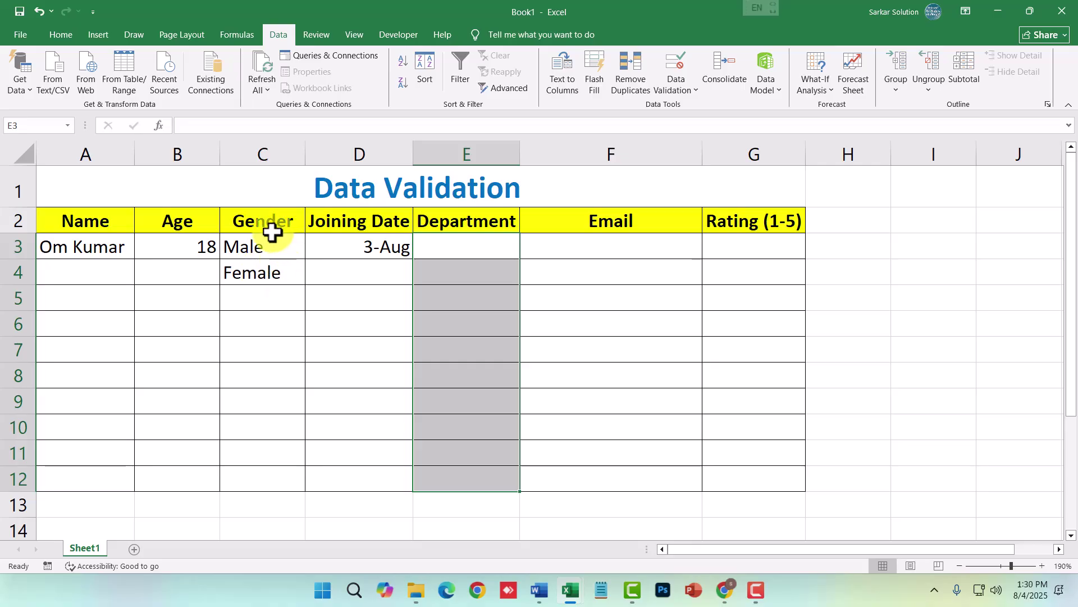
- Give the Department cells a List rule with source HR, IT, Sales, Marketing
left_click(672, 85)
left_click(693, 108)
left_click(597, 279)
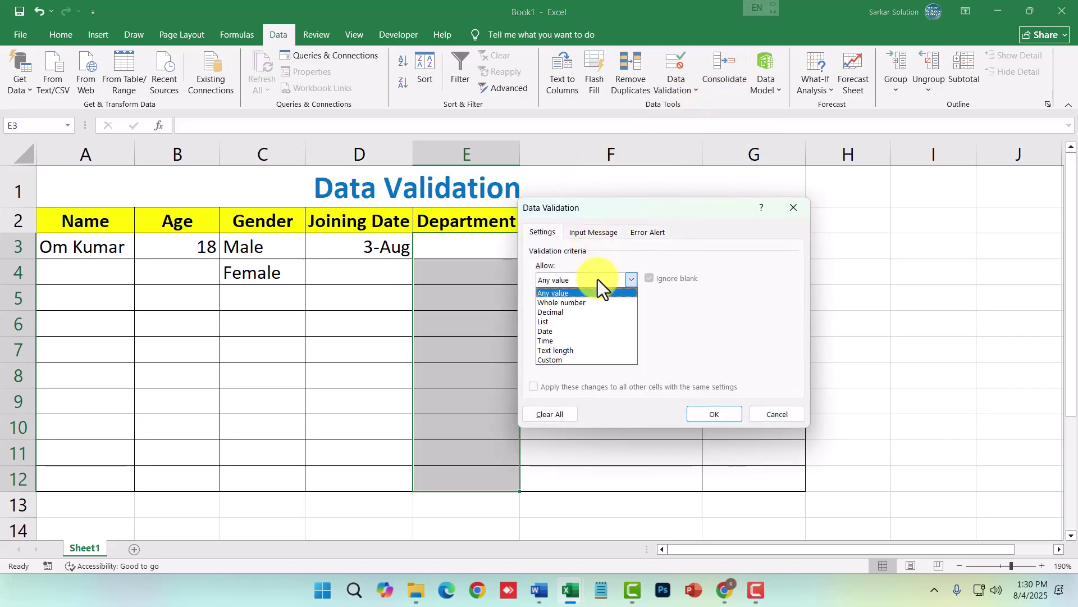
left_click(551, 321)
type("HR,")
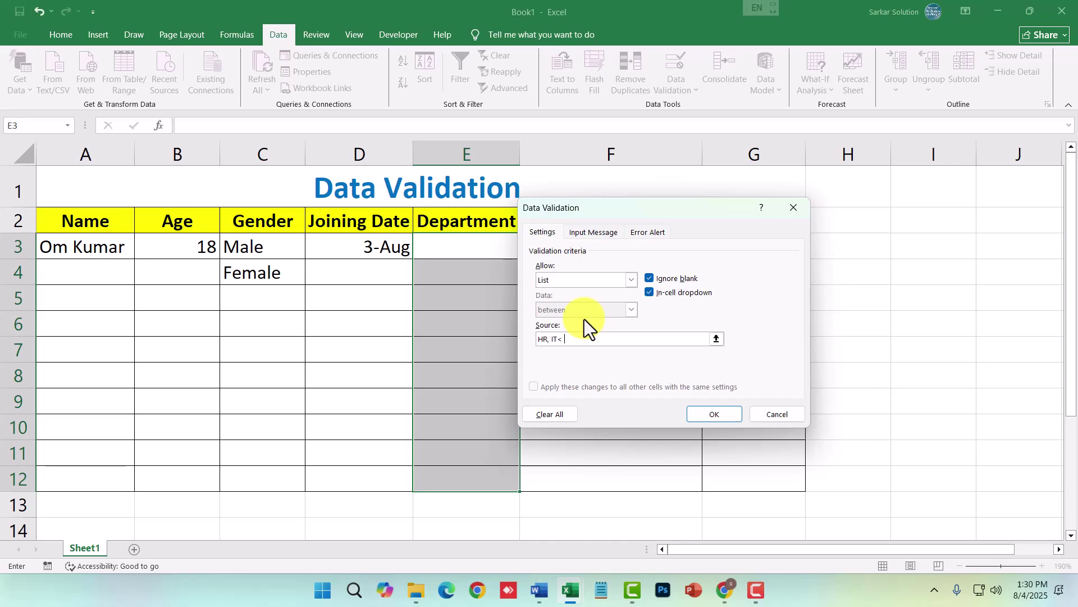
type(" IT, Sales, Marketing")
left_click(654, 233)
left_click(547, 232)
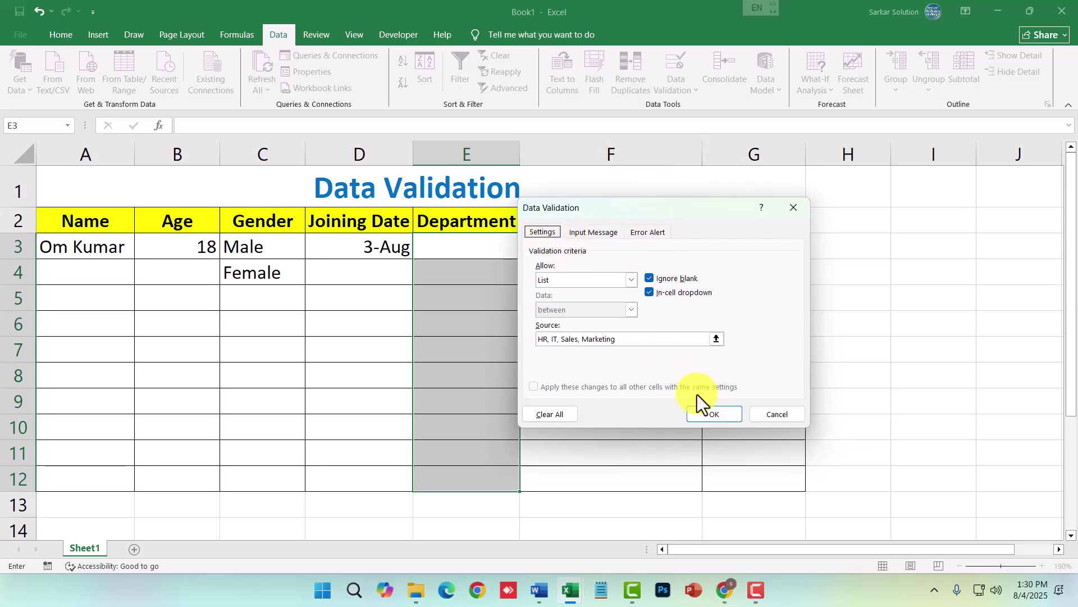
left_click(709, 416)
- Check E3's department dropdown, then switch to the Practice Sheet workbook
left_click(502, 250)
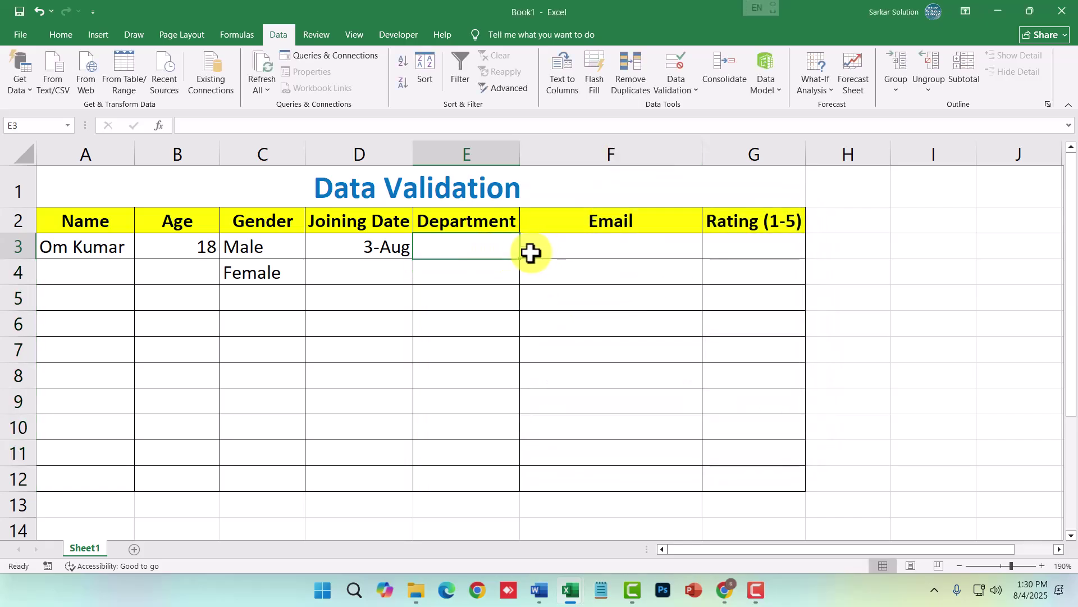
left_click(526, 253)
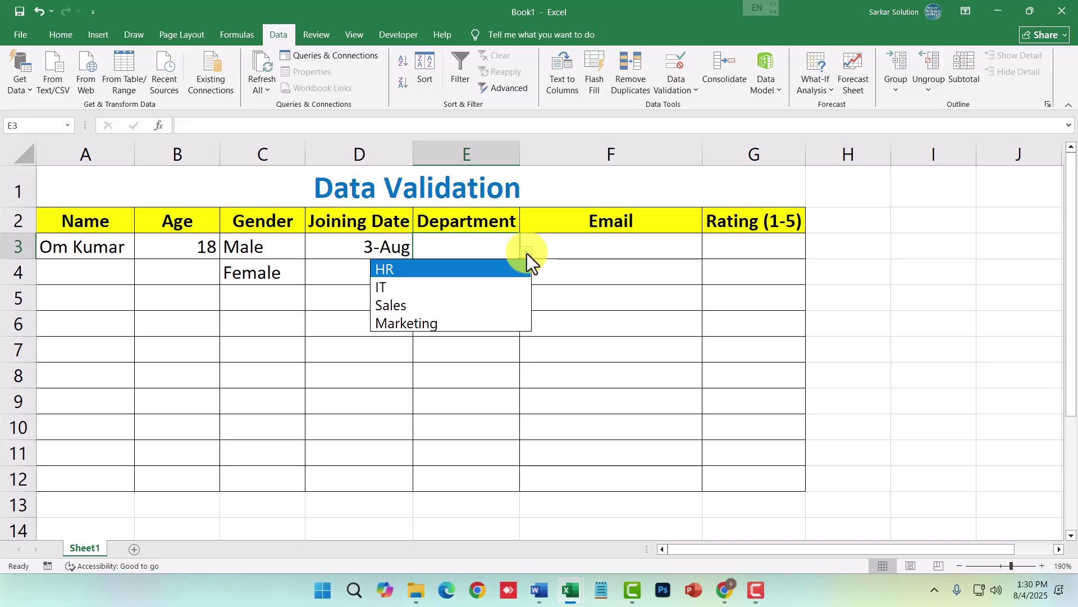
left_click(571, 252)
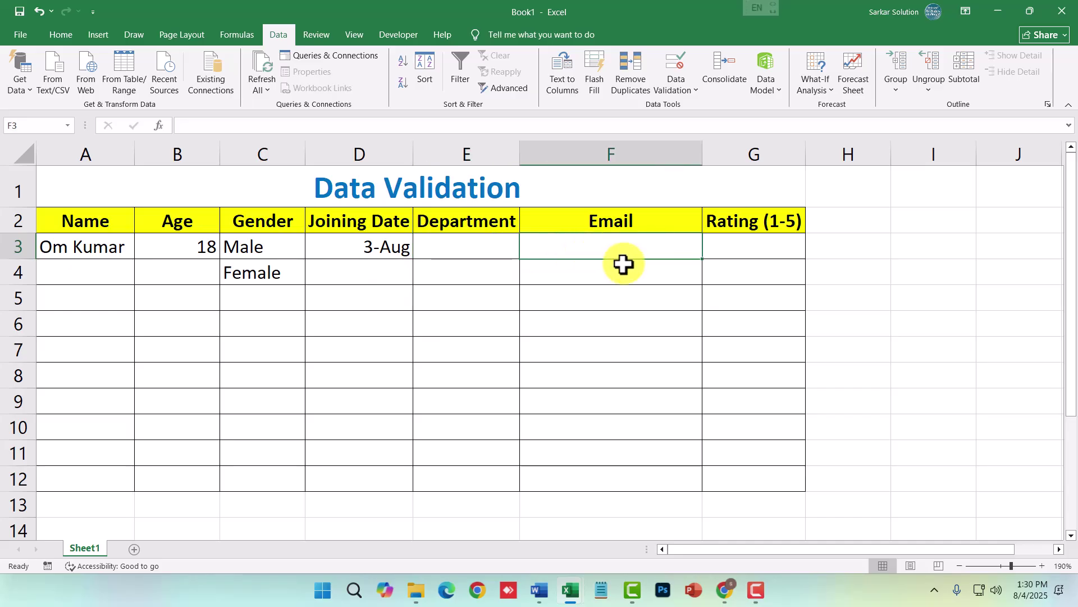
key("alt+Tab")
key("alt+Tab")
key("alt+Tab")
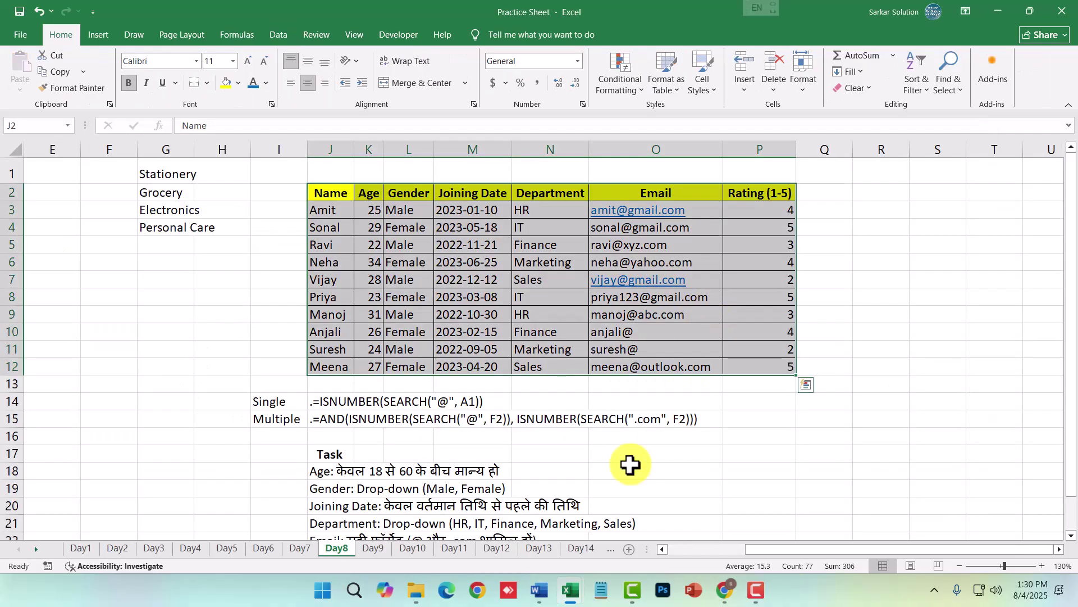
- Copy J15's AND/ISNUMBER/SEARCH email-check formula from the Practice Sheet and return to Book1
scroll(477, 454, "down", 1)
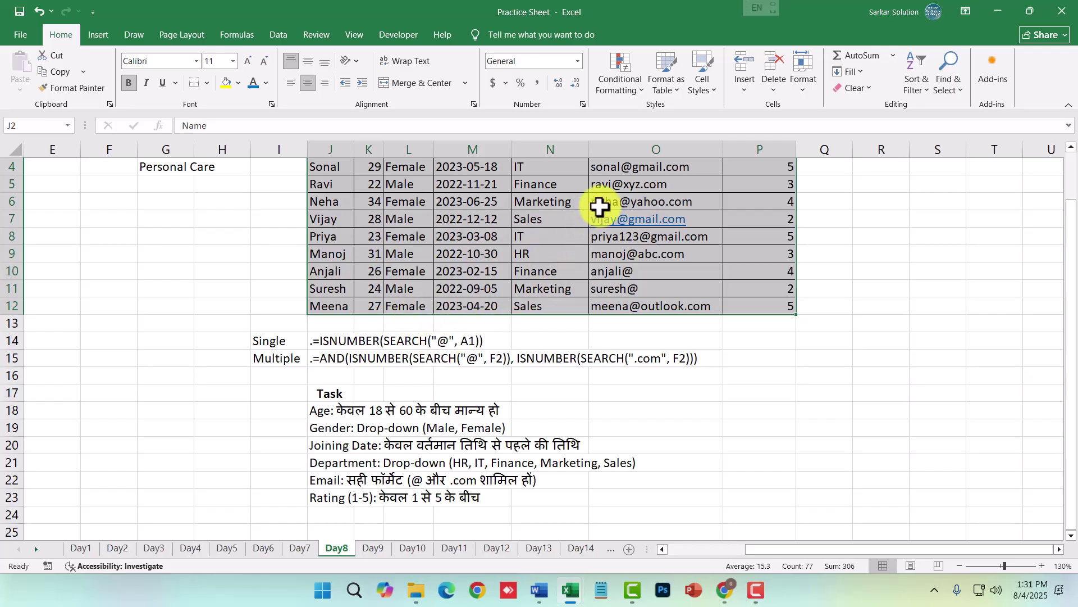
scroll(640, 294, "up", 1)
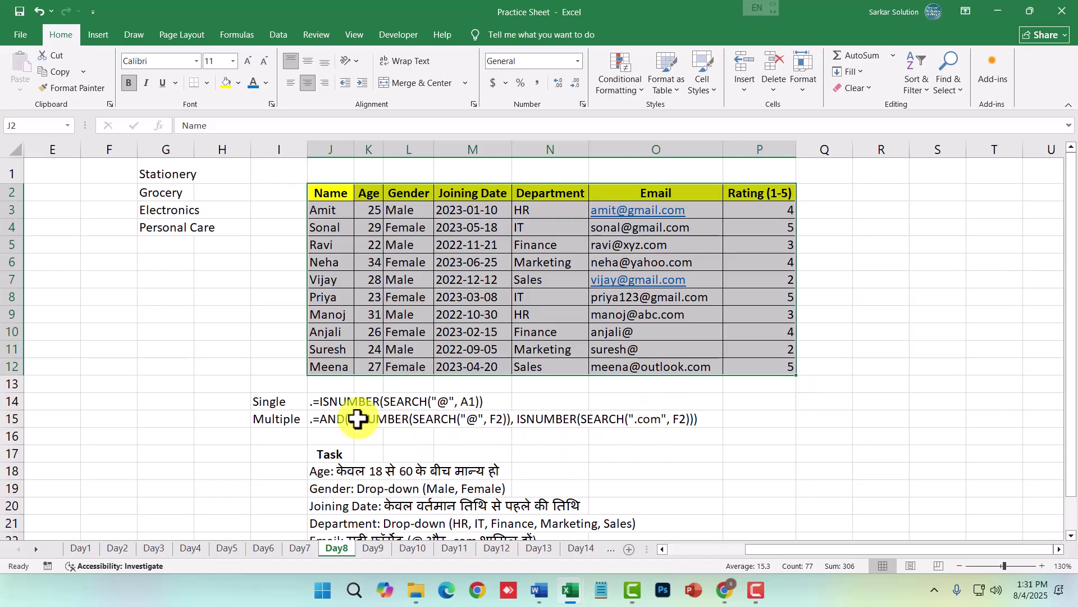
left_click(357, 419)
double_click(315, 420)
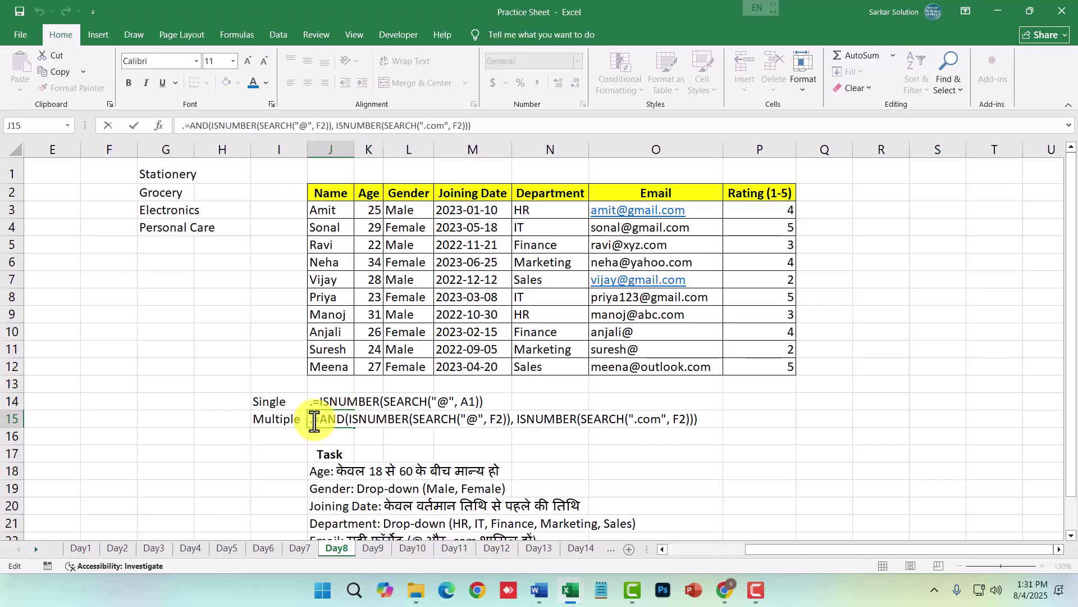
left_click_drag(313, 421, 706, 426)
key("ctrl+c")
key("alt+Tab")
left_click_drag(450, 252, 460, 409)
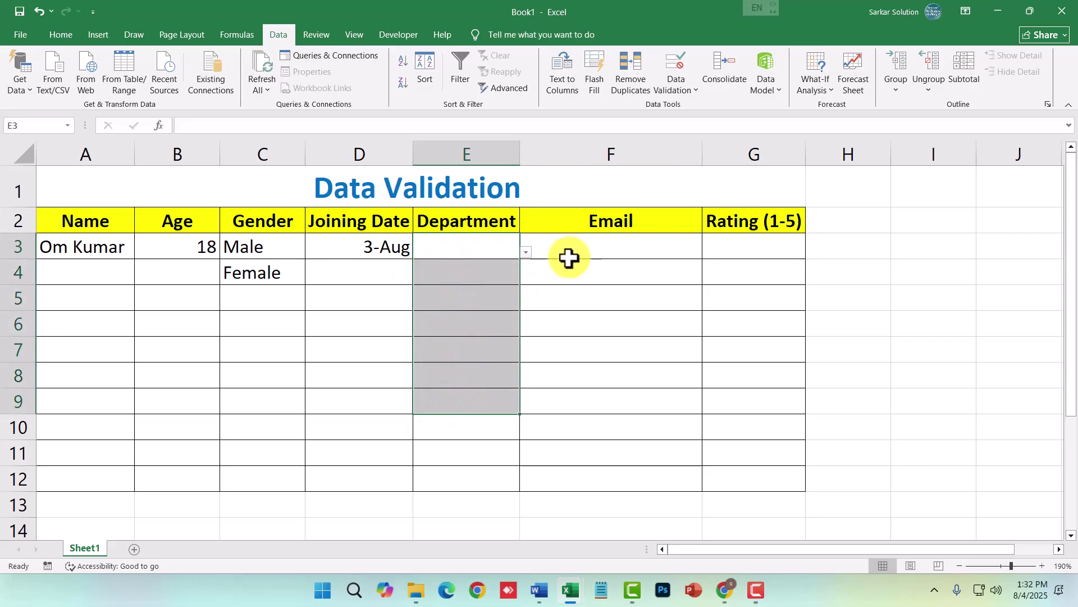
- Select Email cells F3:F12 and set their Data Validation type to Custom
left_click_drag(578, 245, 583, 481)
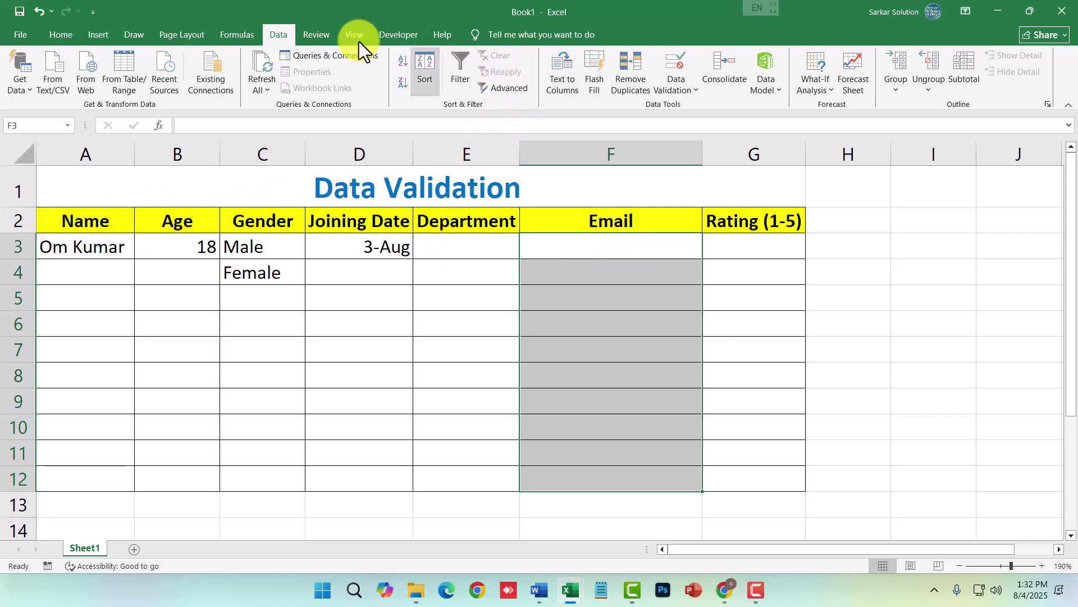
left_click(683, 89)
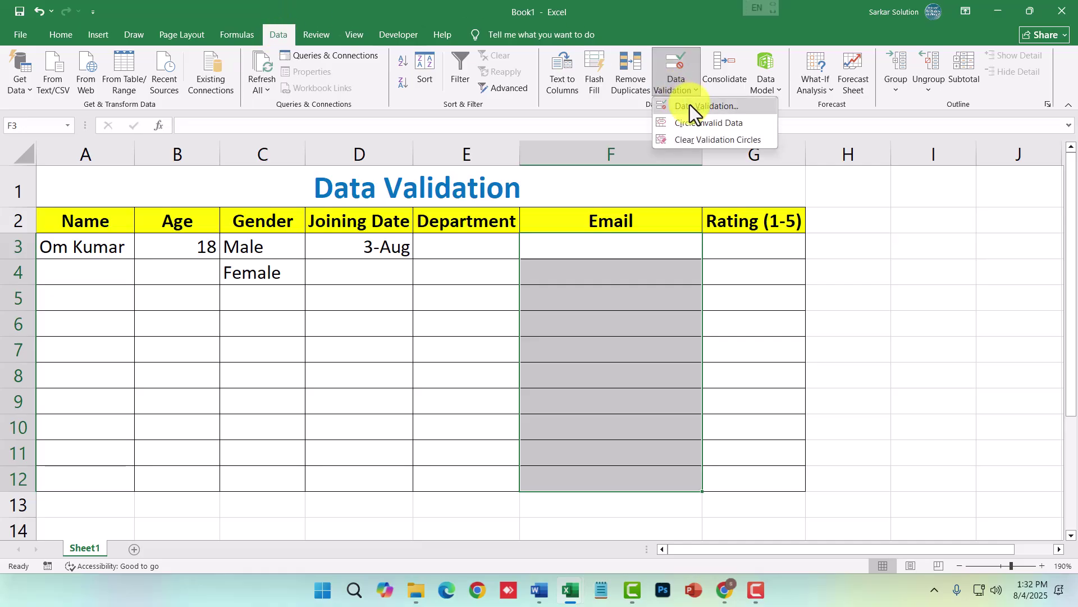
left_click(690, 104)
left_click(617, 280)
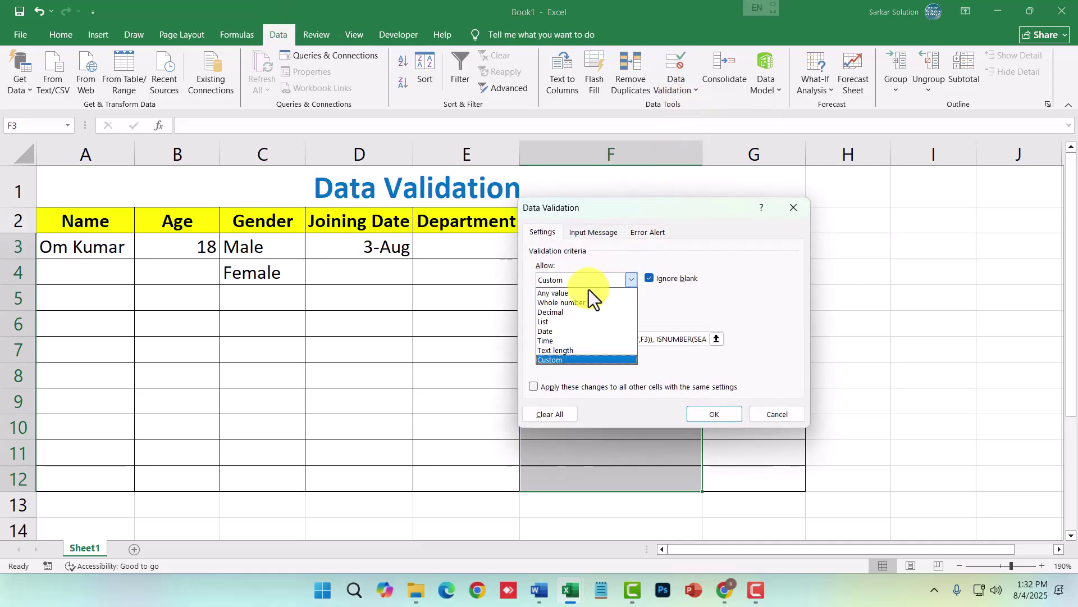
left_click(554, 361)
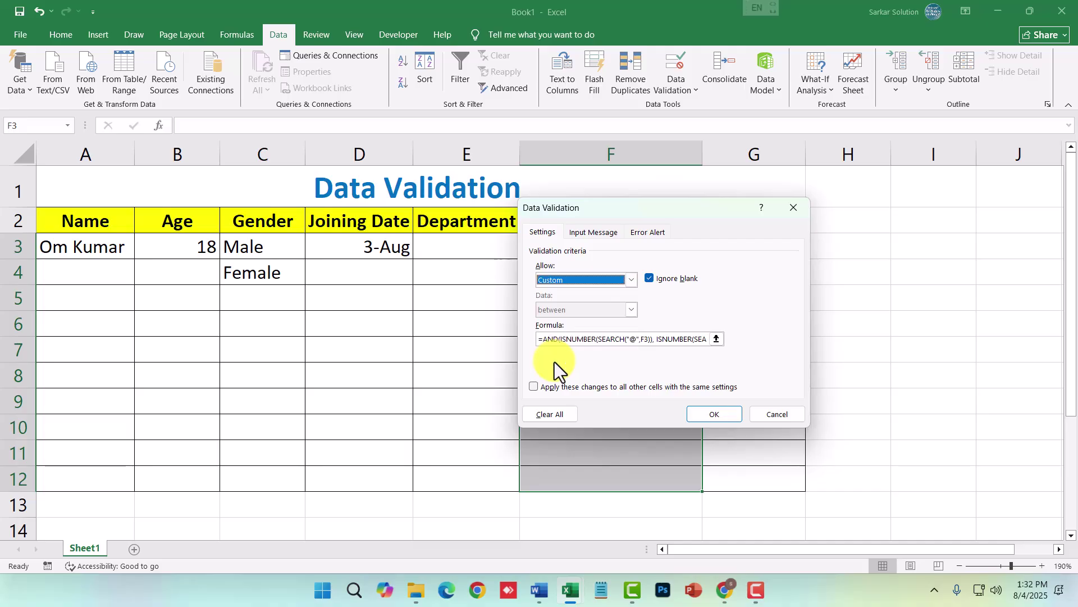
- Review the formula requiring "@" and ".com" in F3, then apply the rule
left_click_drag(567, 338, 612, 338)
left_click(547, 339)
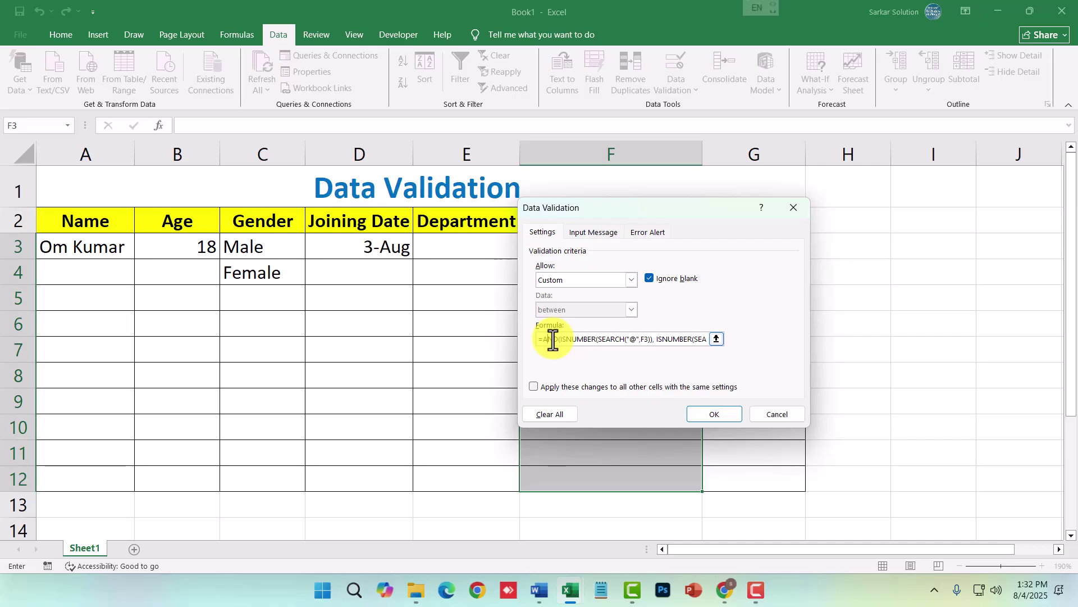
left_click_drag(561, 339, 645, 339)
left_click(644, 339)
left_click_drag(642, 210, 353, 235)
left_click_drag(368, 364, 428, 366)
left_click(379, 365)
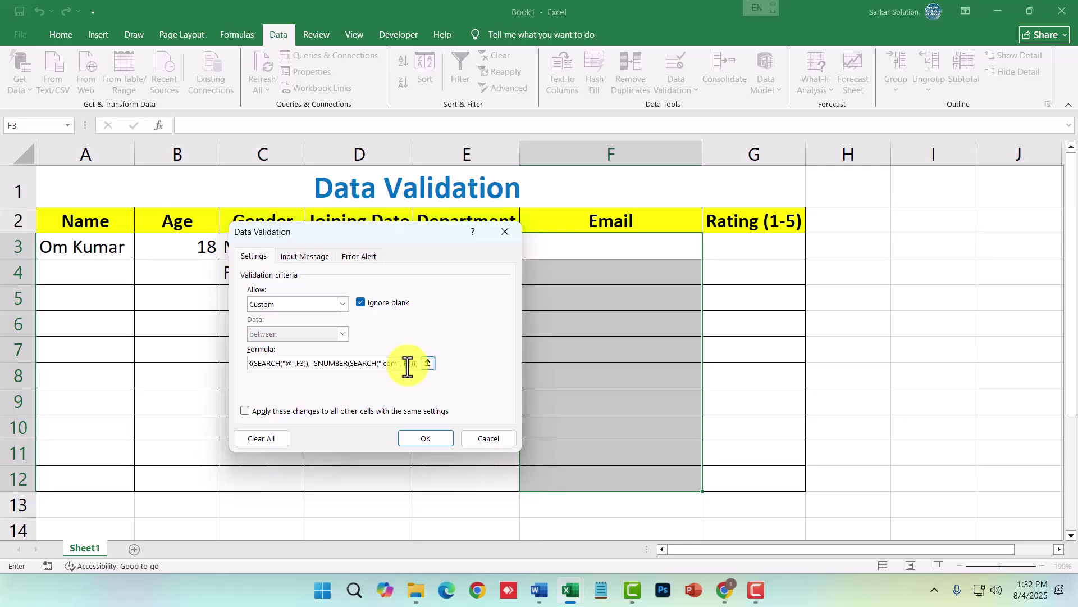
left_click(415, 440)
- Enter an incomplete email address in F3 and cancel the rejection
left_click(598, 241)
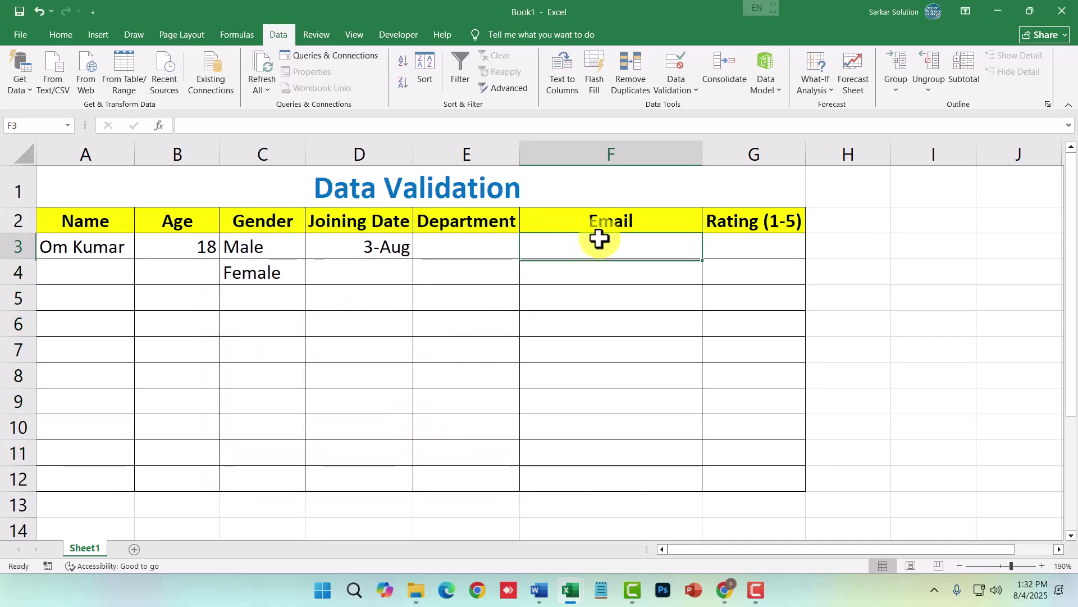
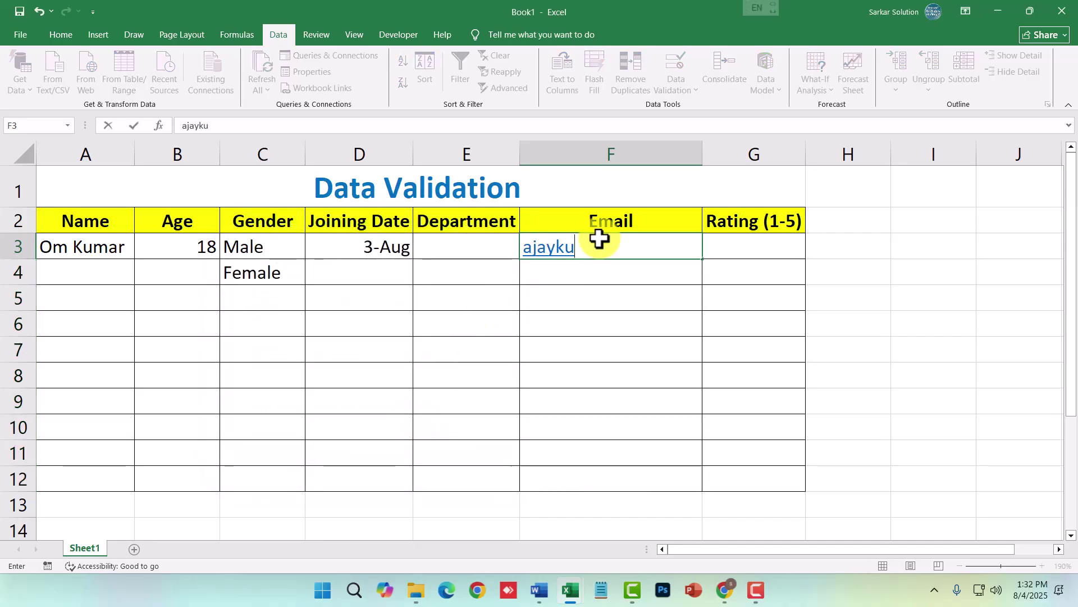
key("Return")
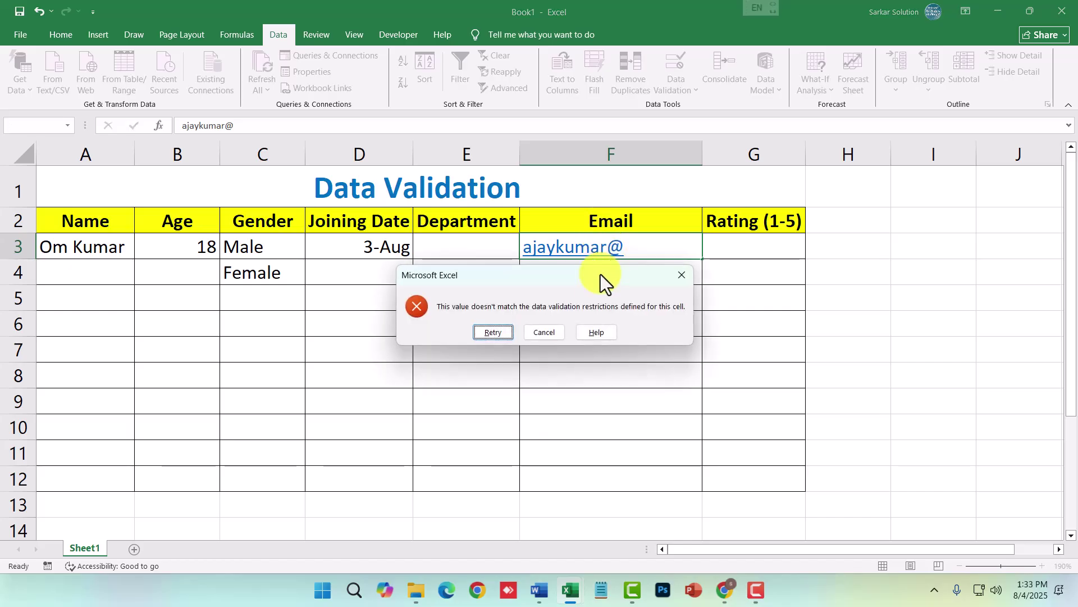
left_click(551, 331)
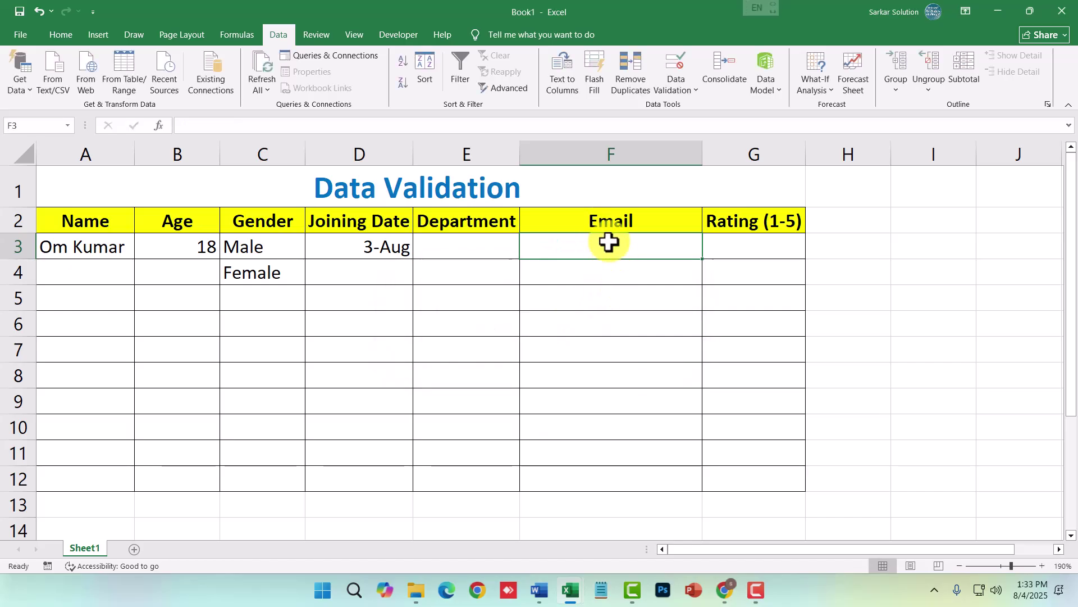
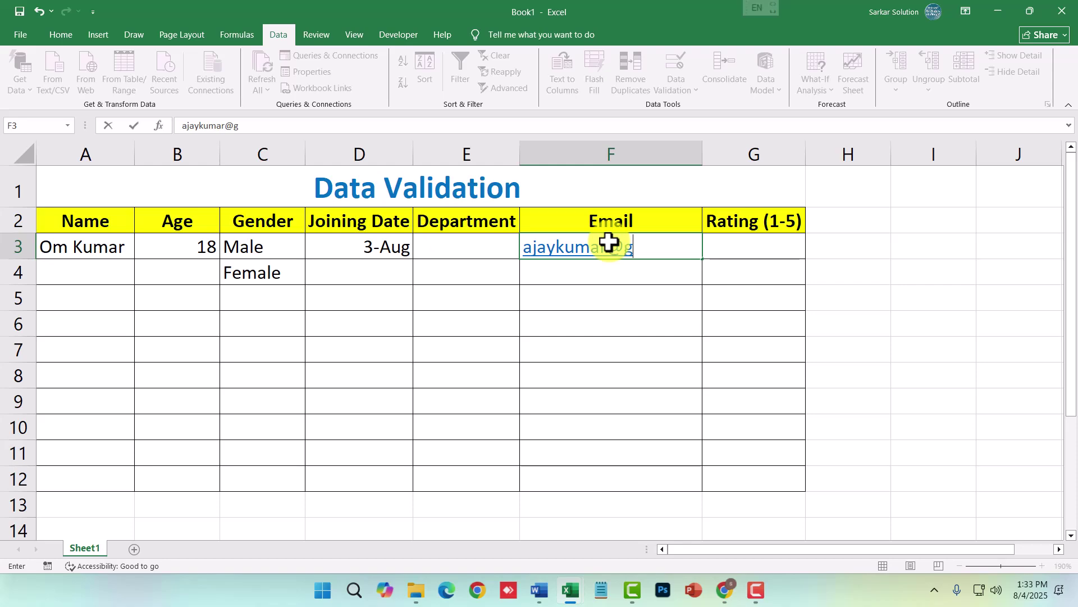
- Enter a complete gmail address in F3, then switch to the Practice Sheet
key("Return")
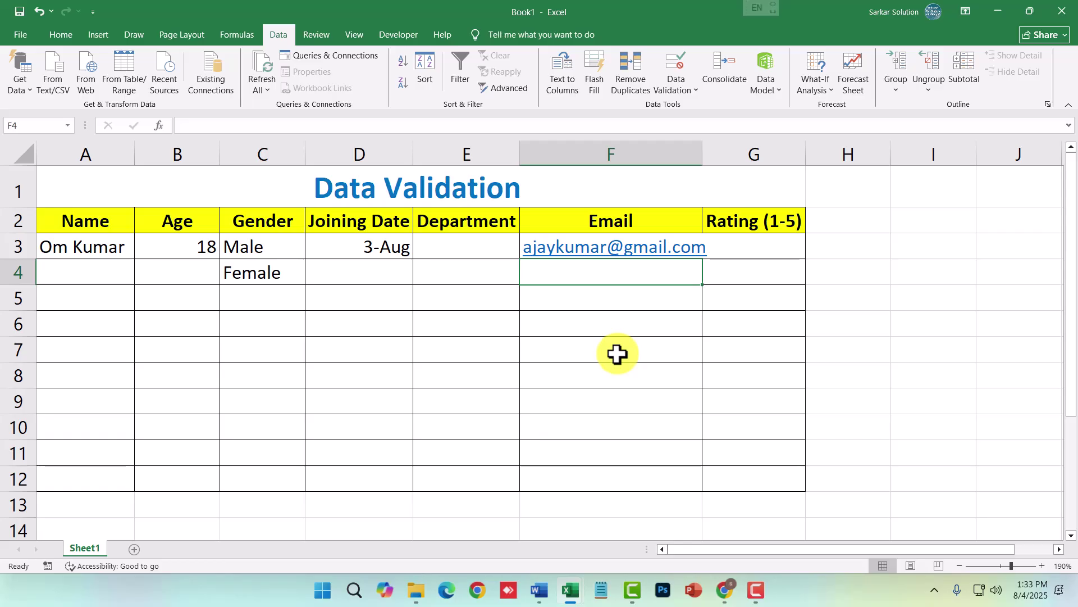
key("alt+Tab")
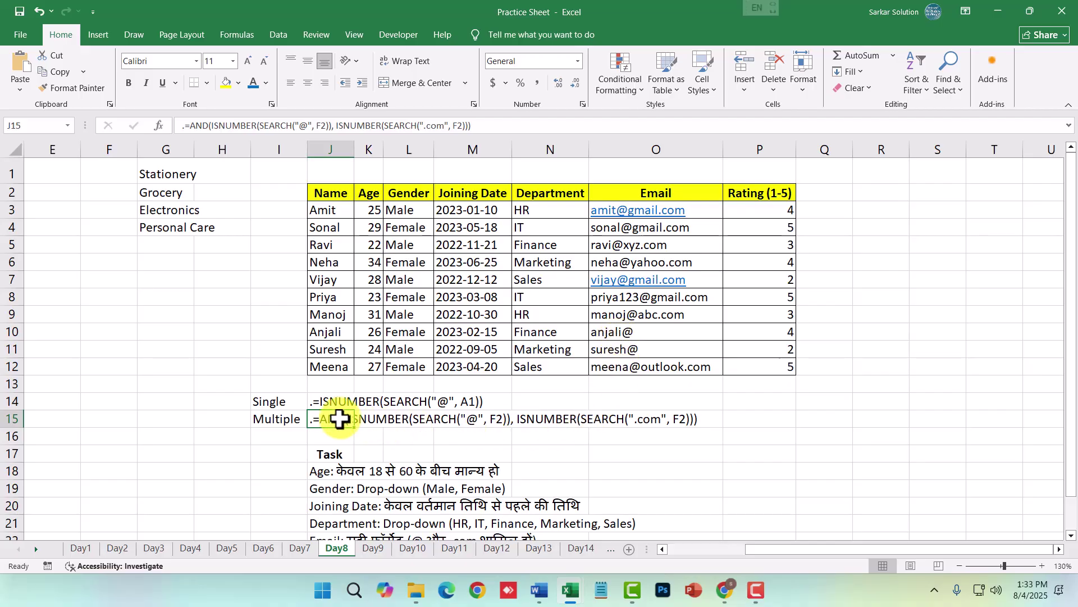
- Inspect the multiple-condition email formula in J15 on the Day8 sheet, then leave it
left_click(341, 437)
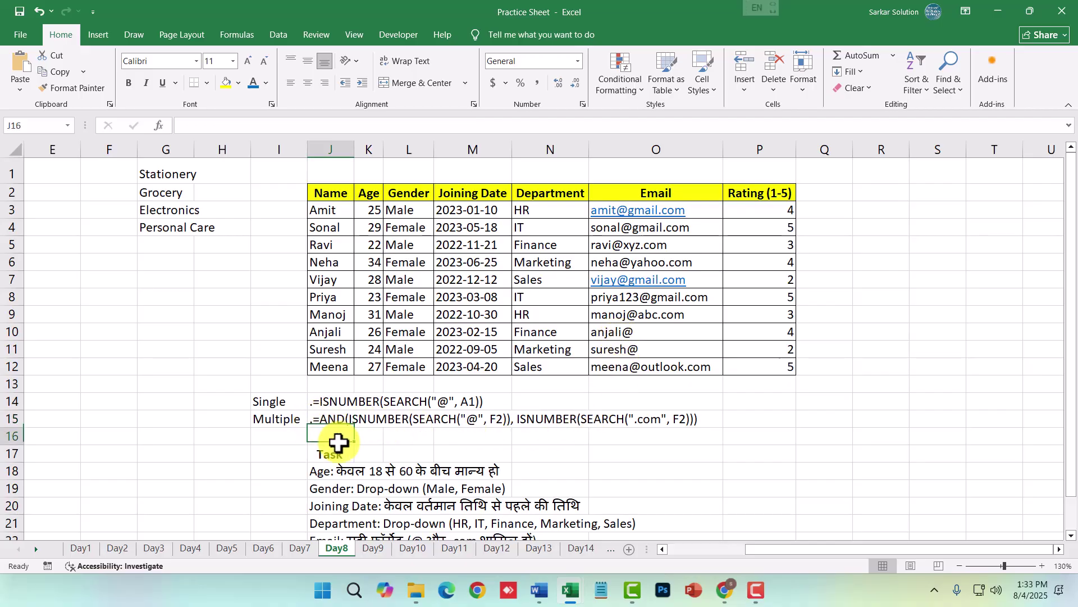
double_click(324, 419)
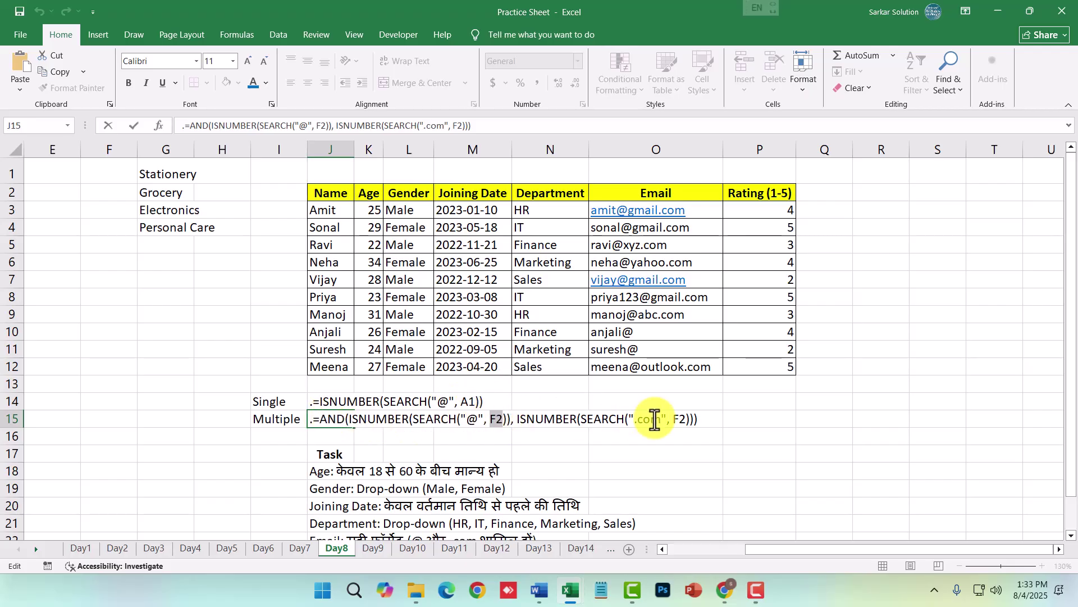
key("Return")
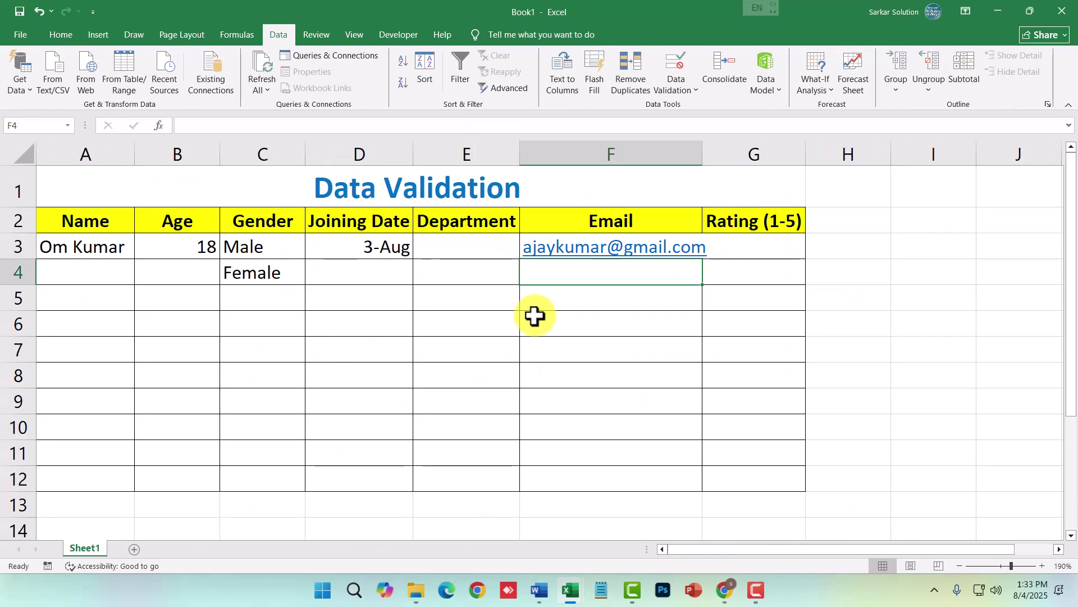
- Verify F4's validation rule, autofit column F to the email, and select G3:G12
left_click(686, 87)
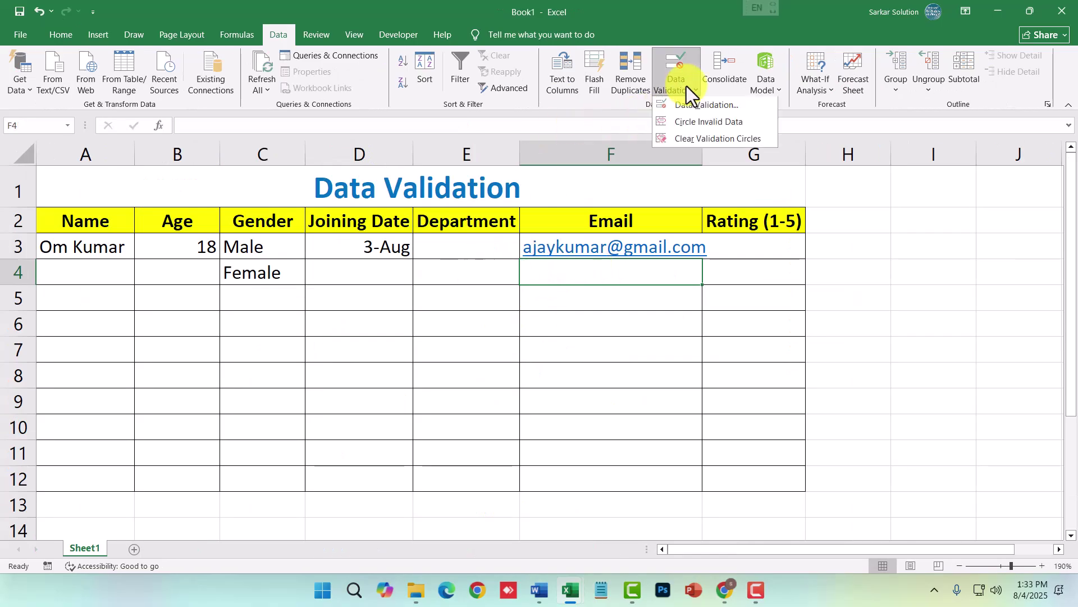
left_click(695, 111)
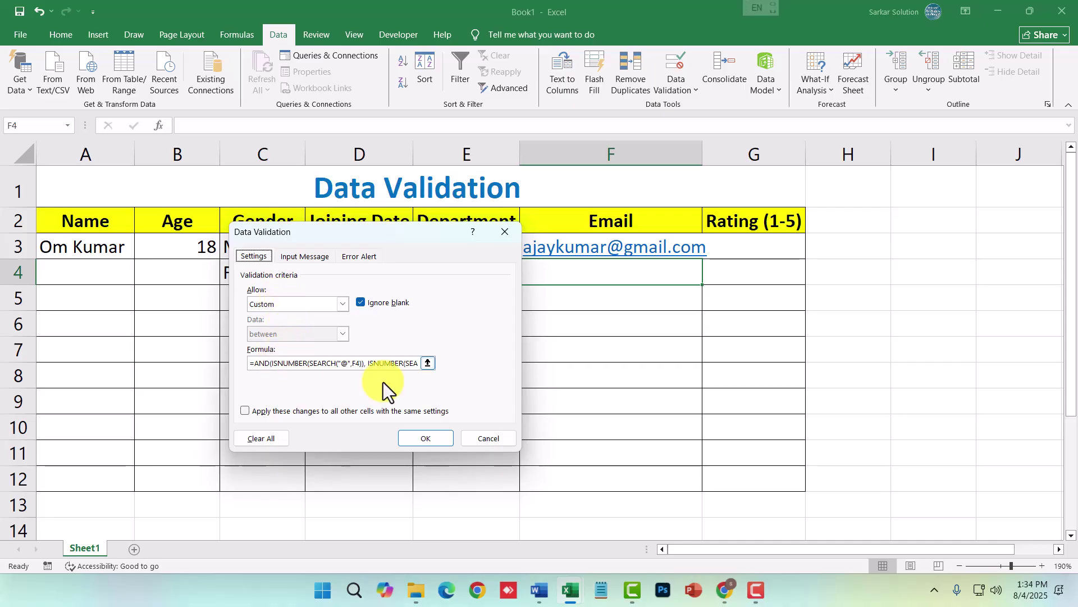
left_click(499, 437)
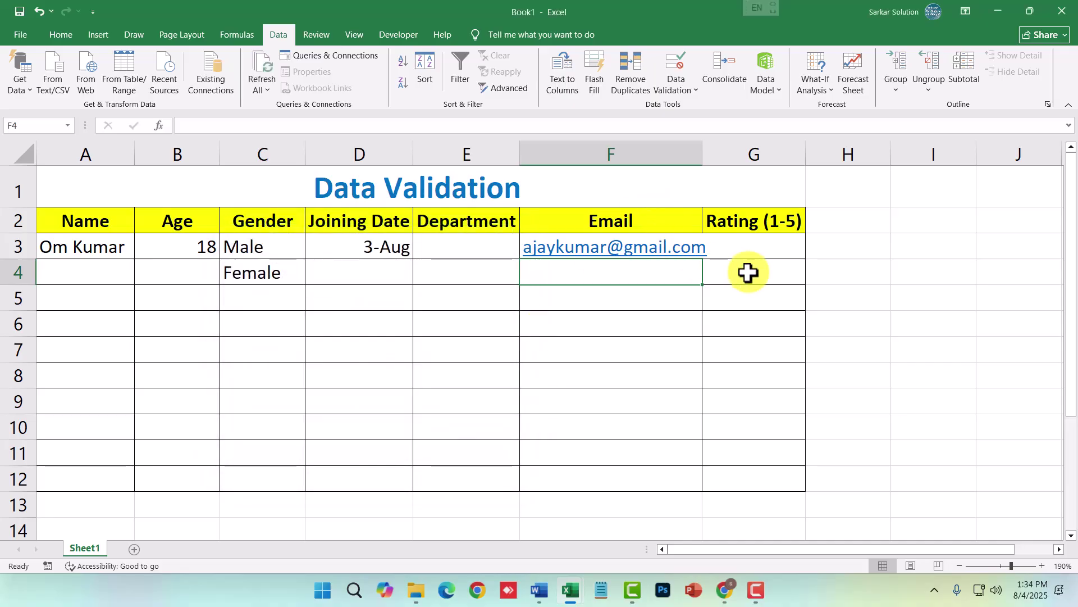
left_click(750, 254)
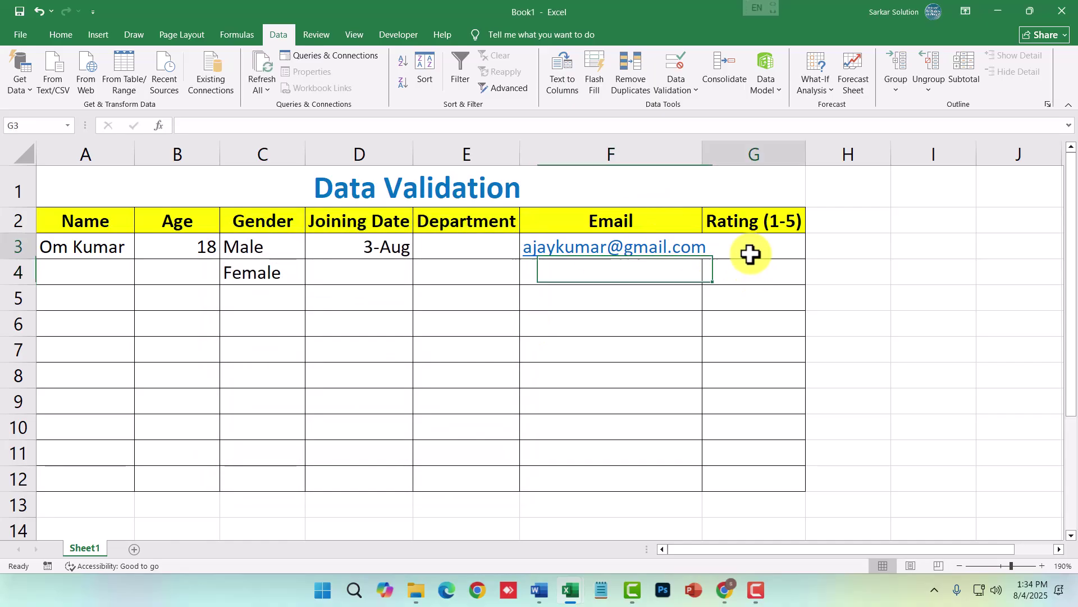
double_click(702, 157)
left_click_drag(765, 243, 773, 477)
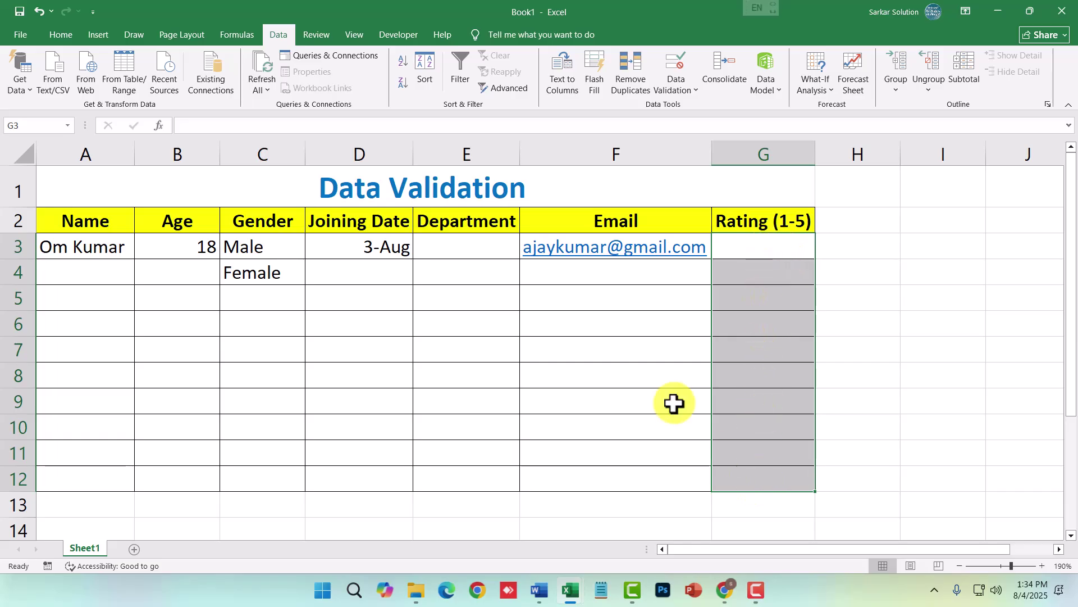
- Set G3:G12's Data Validation to Whole number, minimum 1, maximum 5
left_click(675, 93)
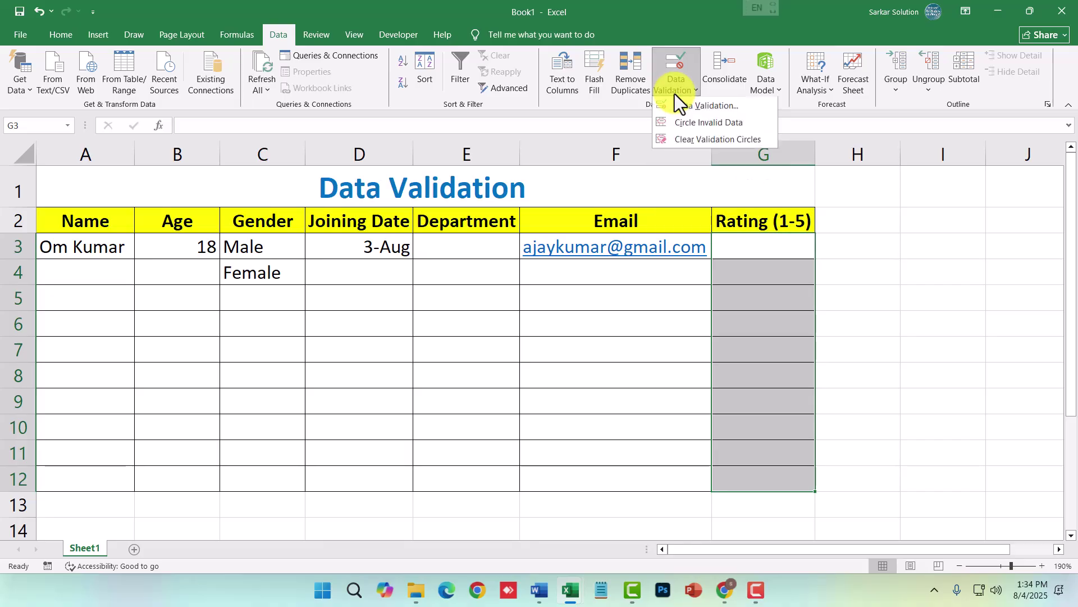
left_click(675, 108)
left_click(333, 304)
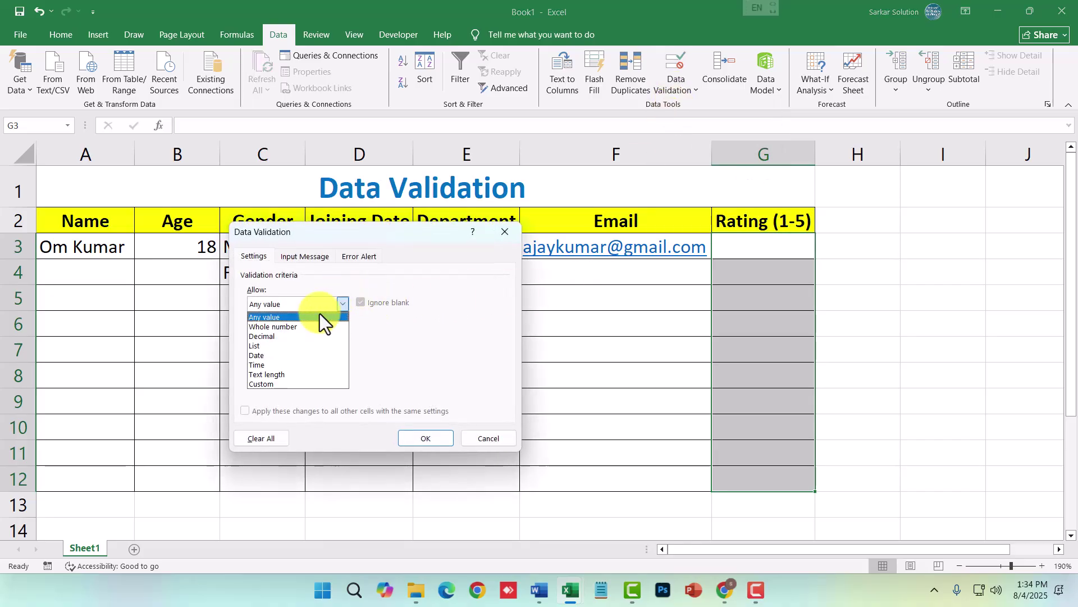
left_click(284, 328)
left_click(284, 363)
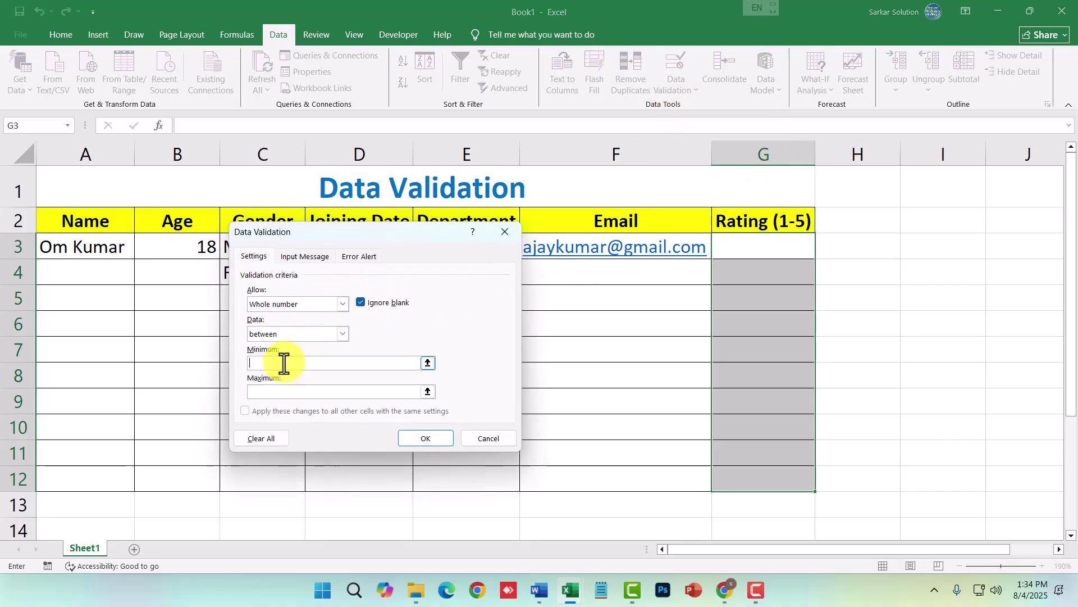
left_click(264, 394)
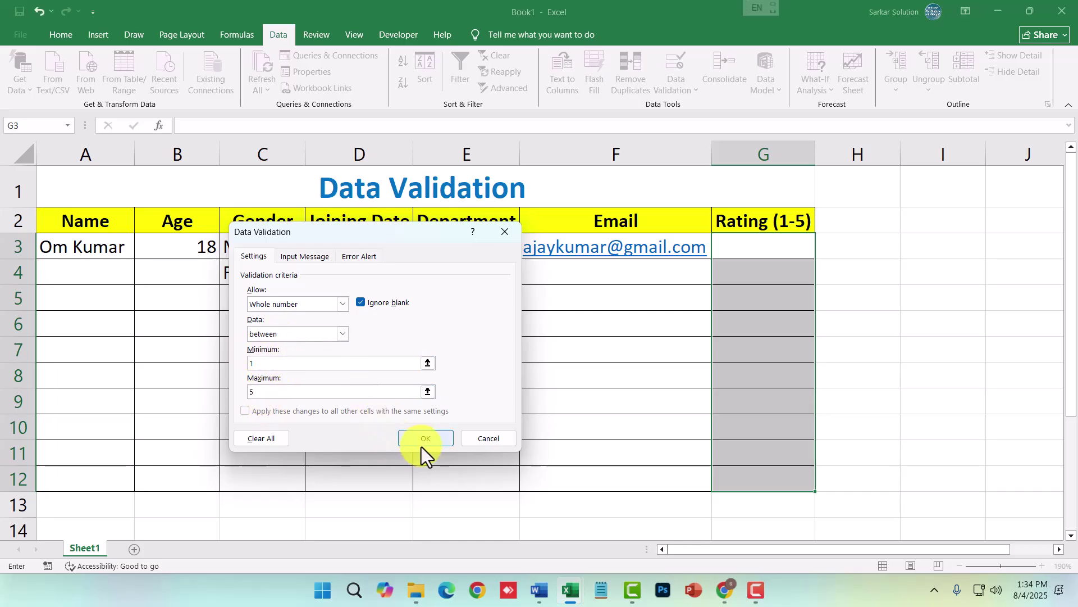
left_click(425, 441)
left_click(782, 245)
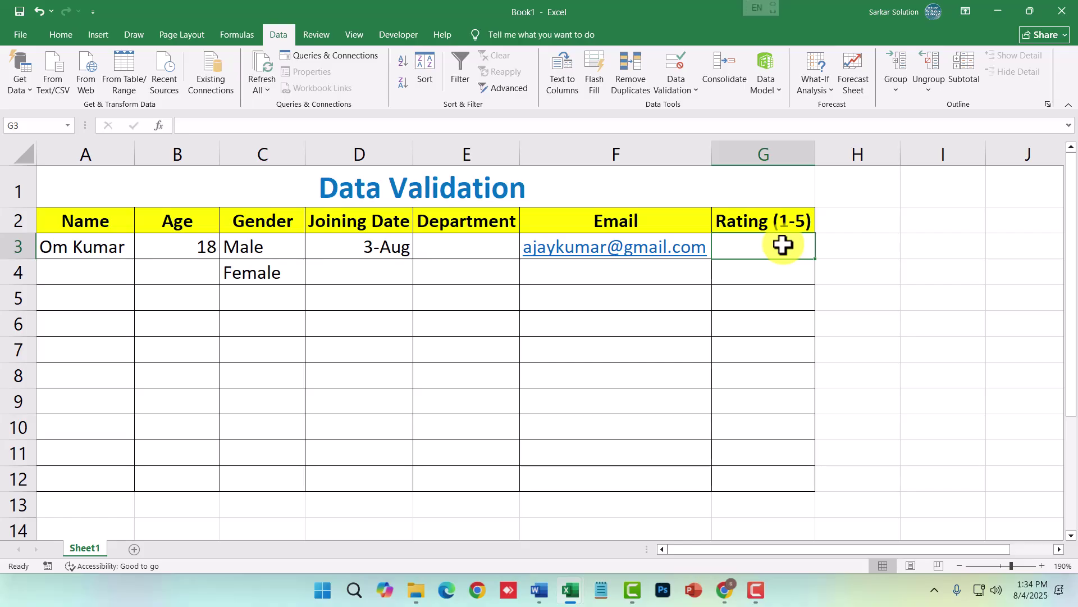
- Test the 1–5 rating rule with a rejected 0, then enter rating 1 in G3
type("0")
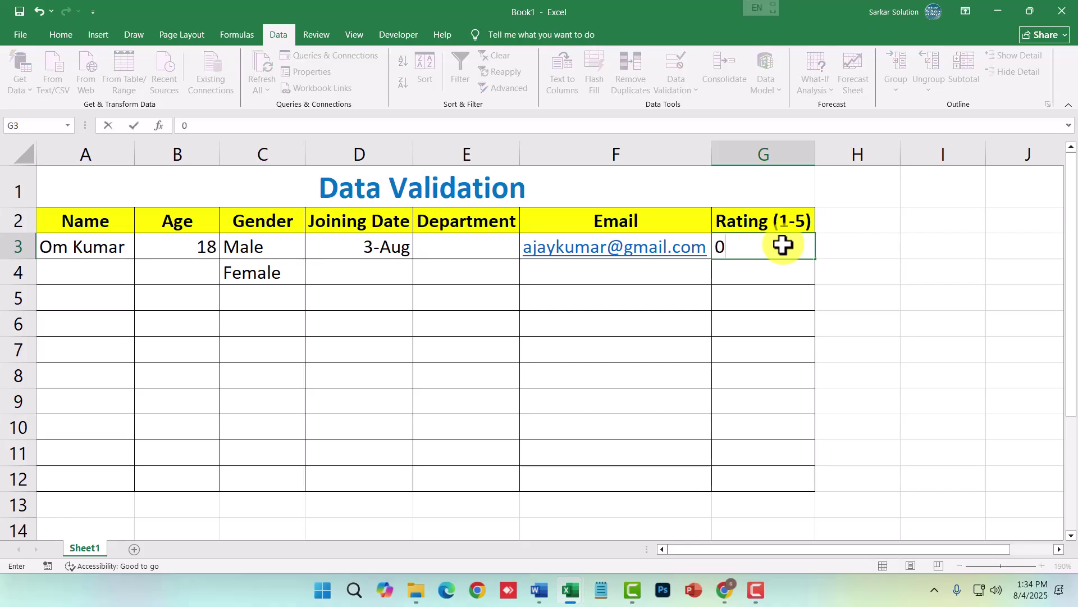
key("Return")
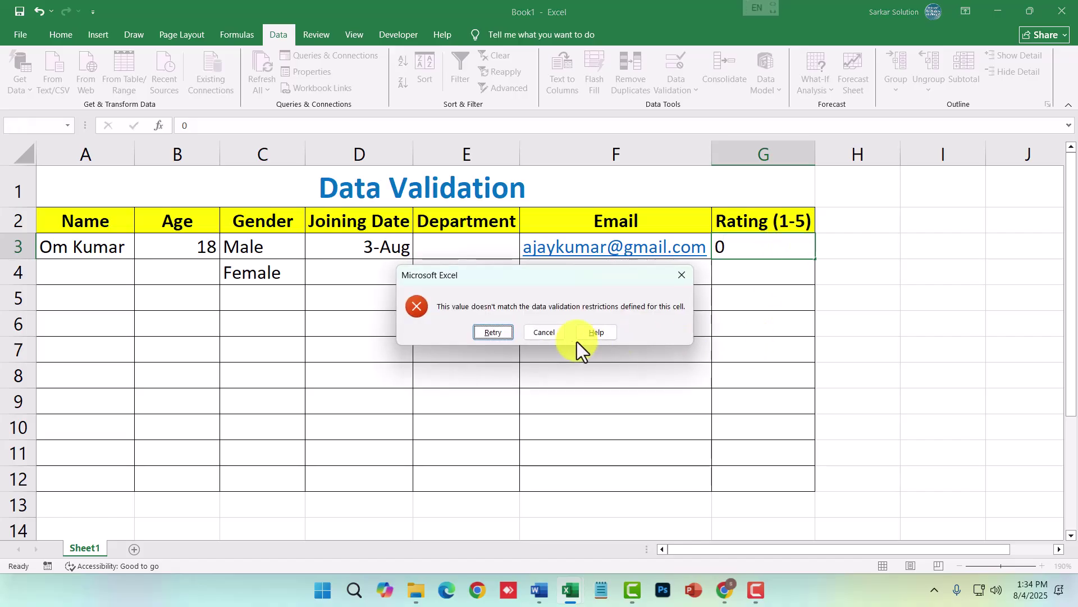
left_click(558, 335)
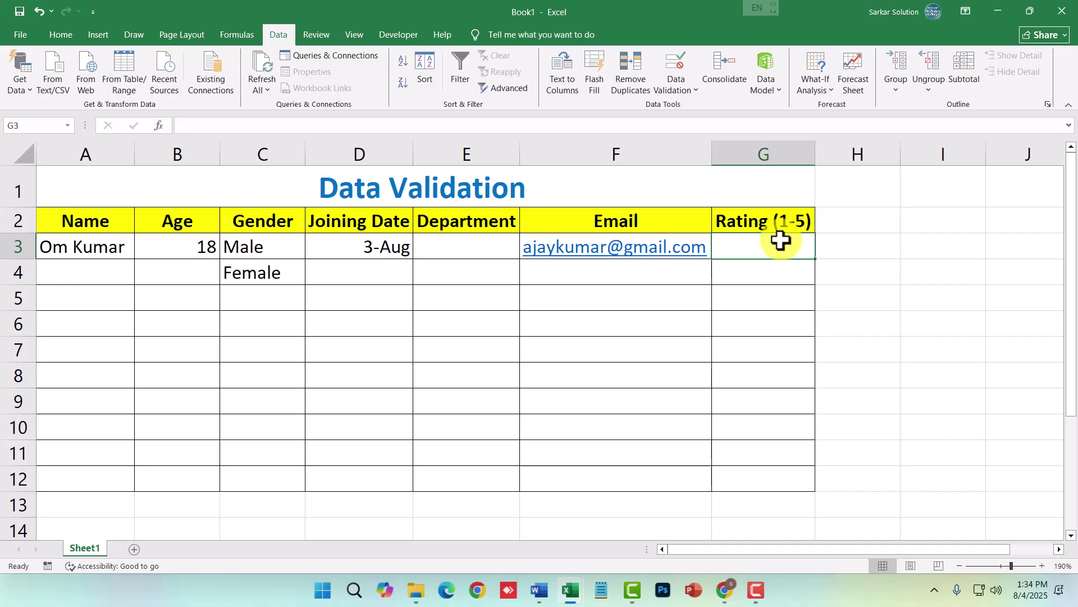
type("1")
key("Return")
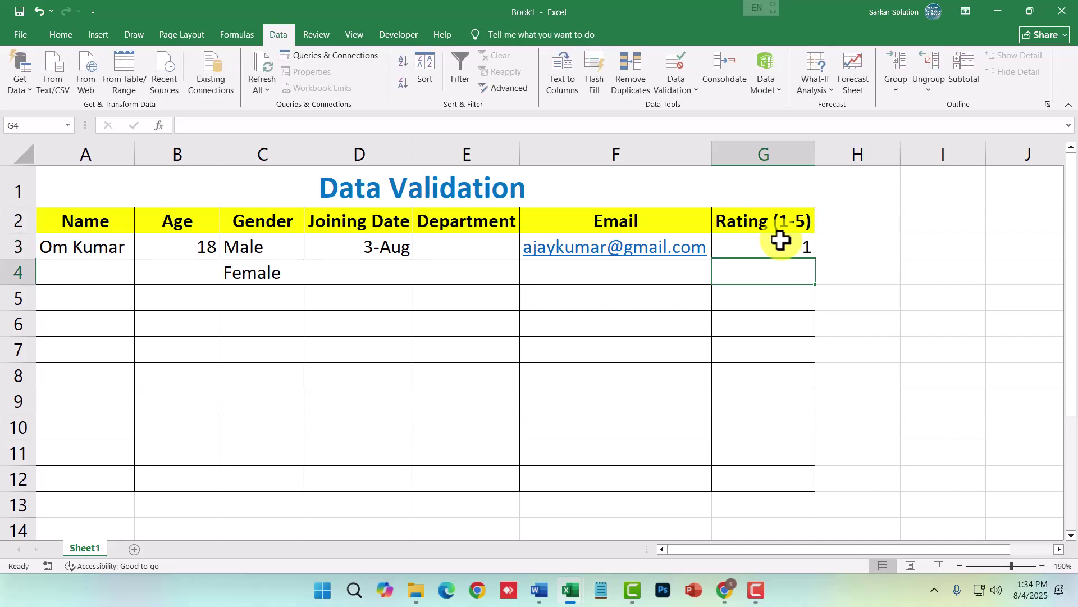
- Enter rating 5 in G4 and confirm that 6 in G5 is rejected and cleared
type("5")
key("Return")
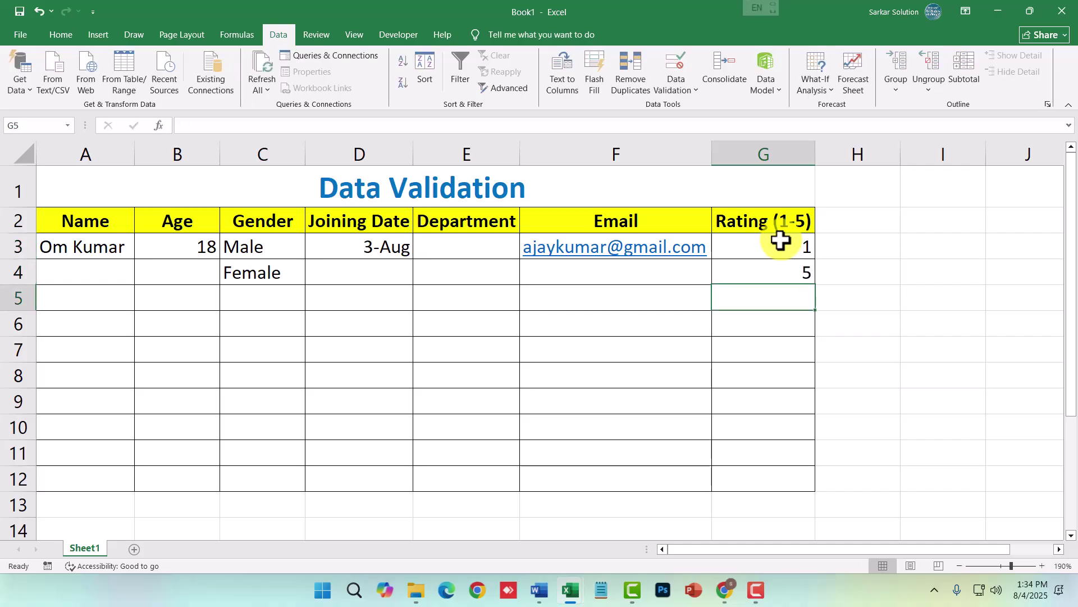
type("6")
key("Return")
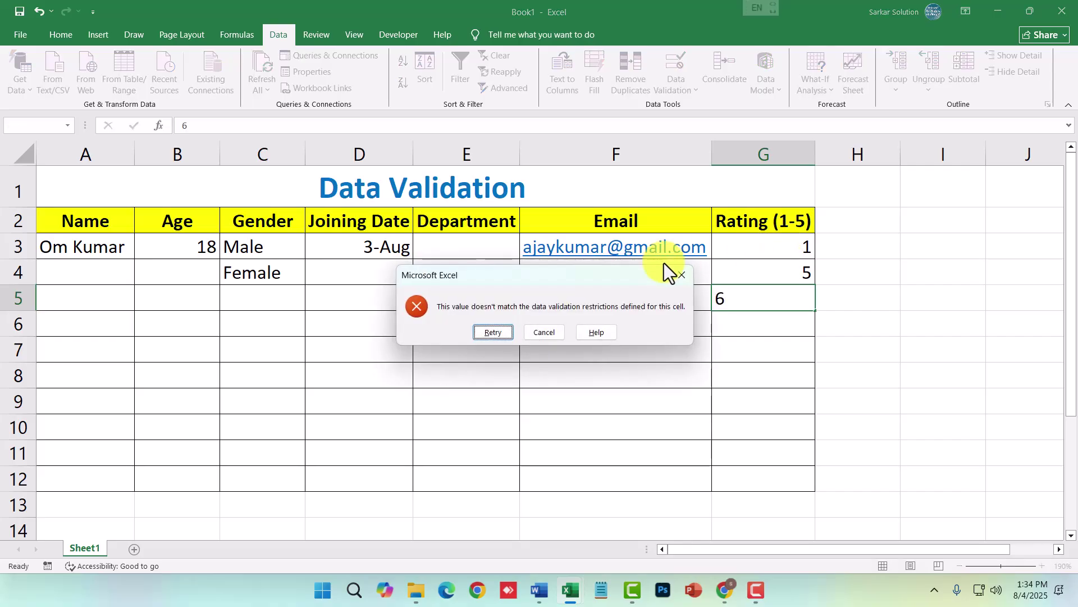
left_click(542, 332)
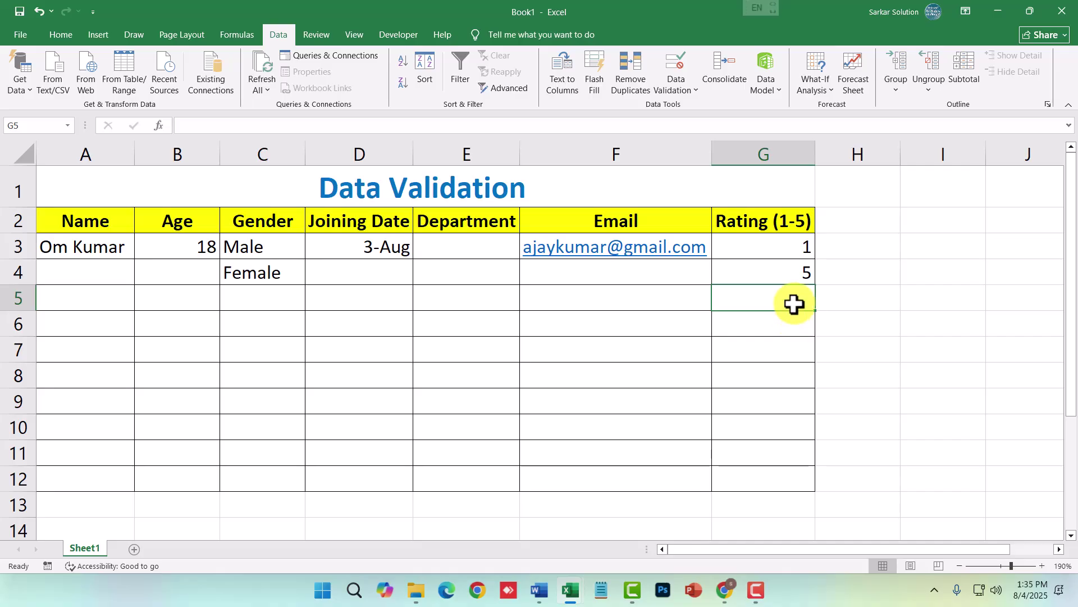
left_click(543, 306)
- Copy the tables from the Day9 sheet of the Practice Sheet workbook
left_click(360, 425)
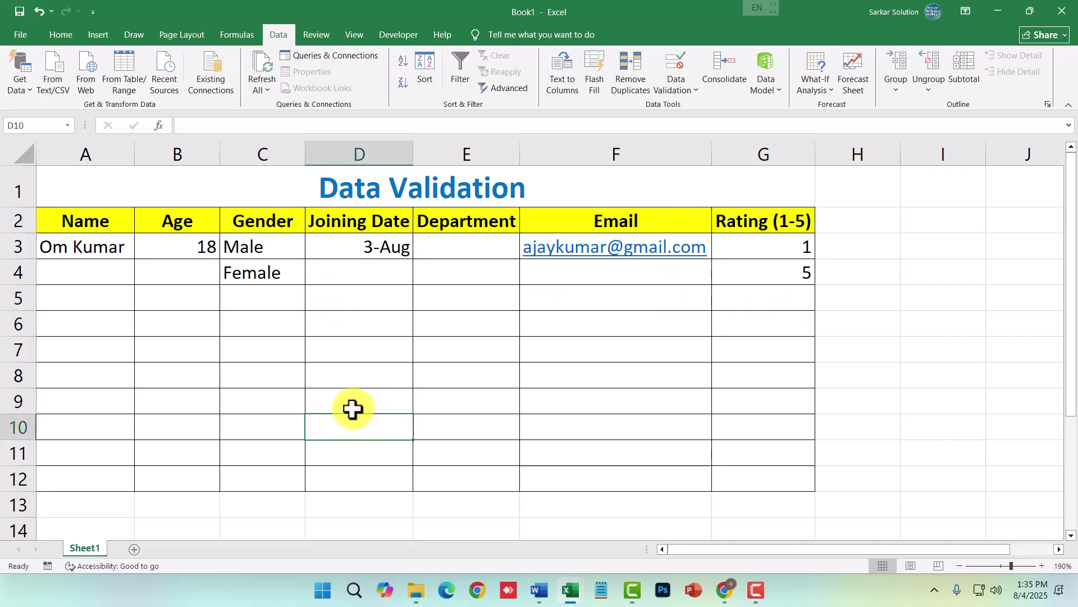
key("alt+Tab")
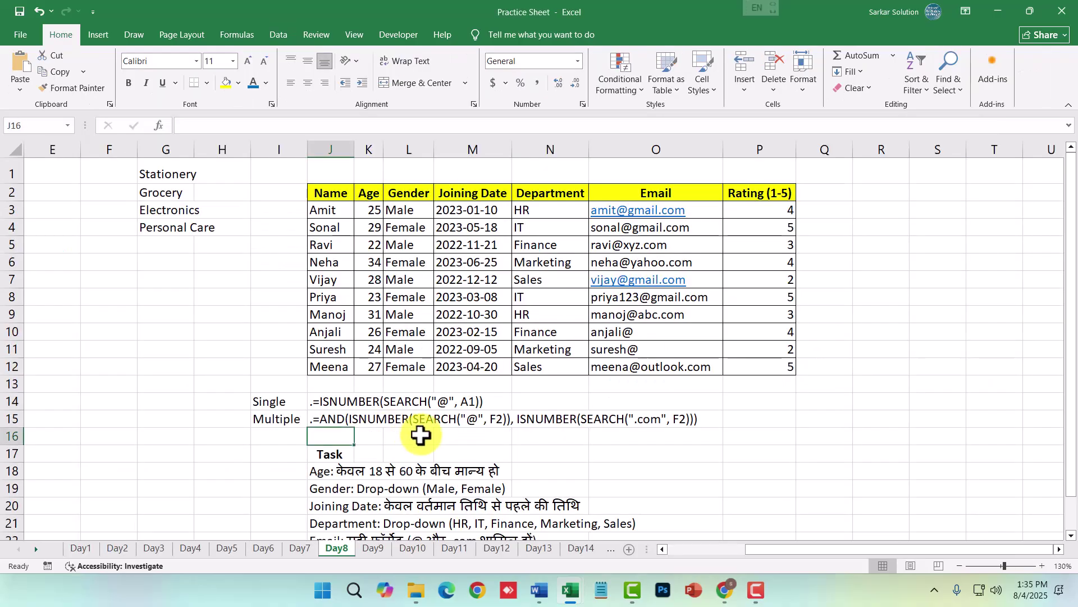
left_click(373, 549)
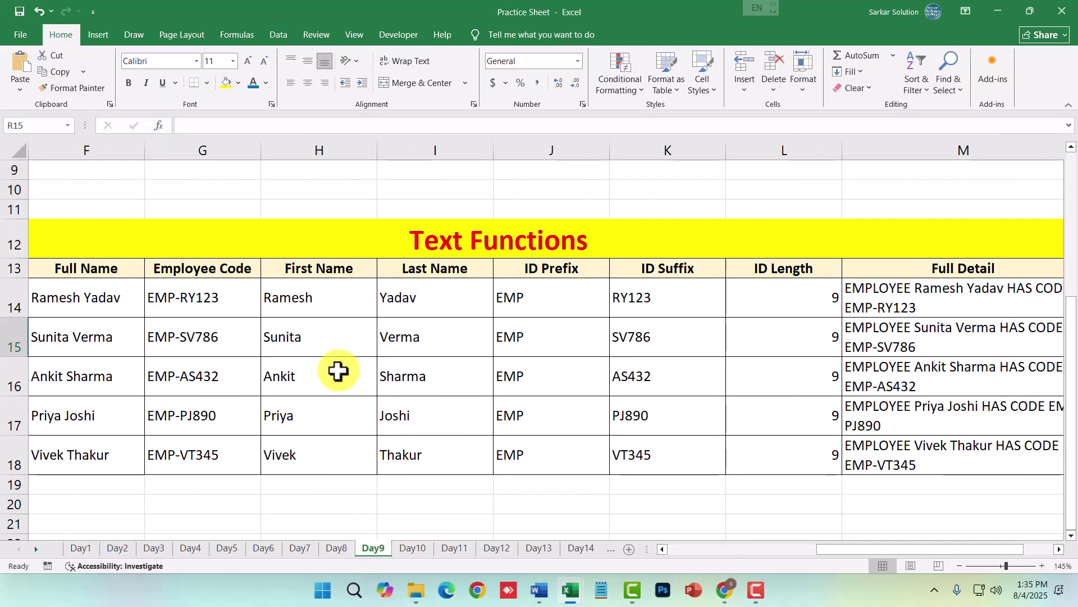
scroll(334, 373, "down", 2)
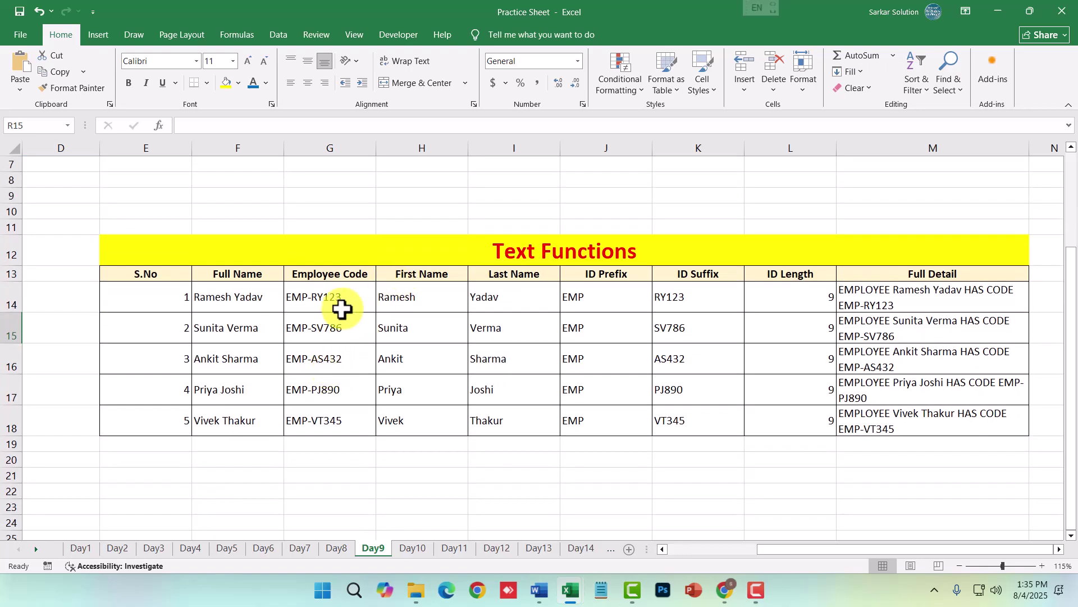
left_click(247, 328)
left_click_drag(172, 274, 766, 417)
key("ctrl+c")
- Add a new Sheet2 to Book1 and paste the copied tables into it
key("alt+Tab")
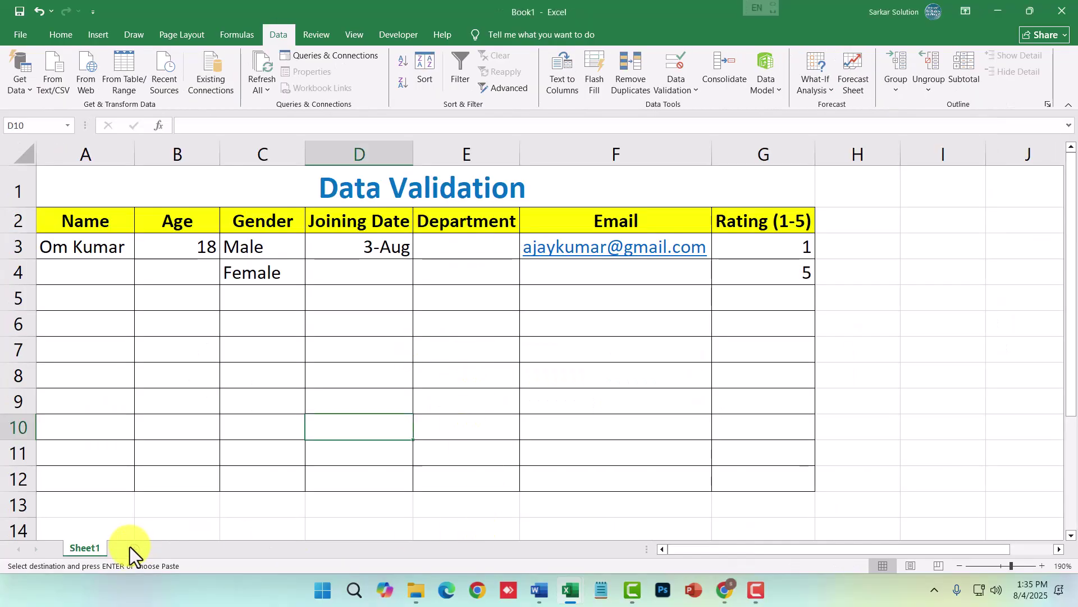
left_click(130, 549)
key("ctrl+v")
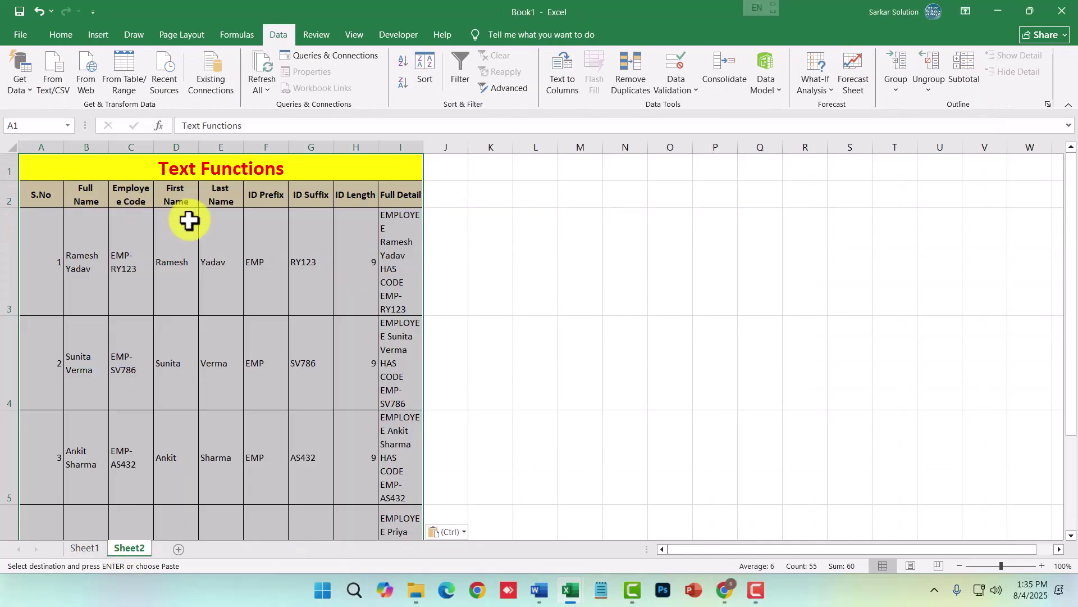
key("ctrl+z")
key("alt+Tab")
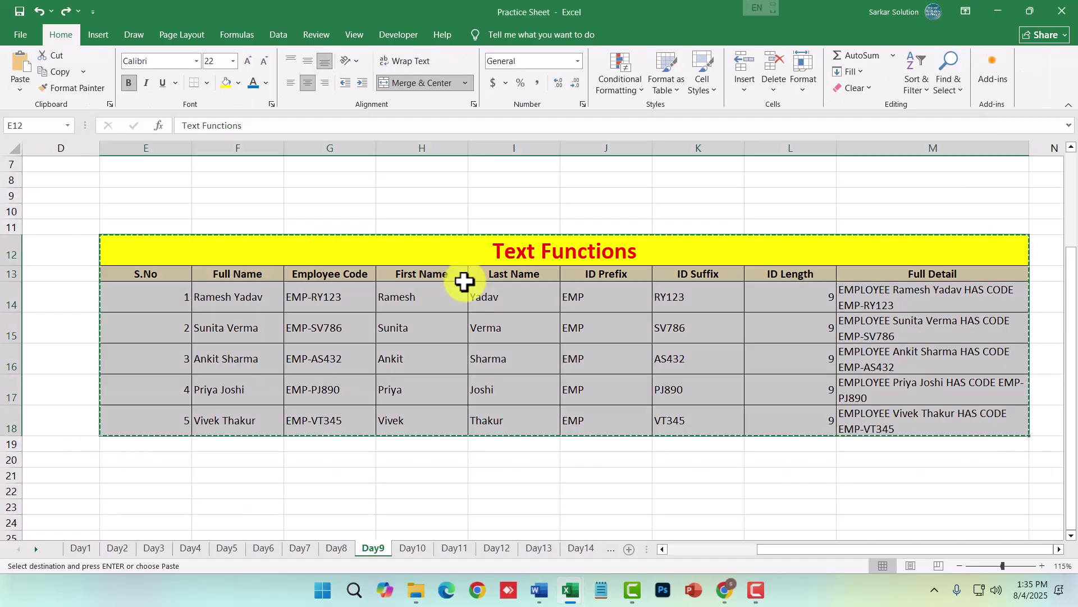
left_click(498, 471)
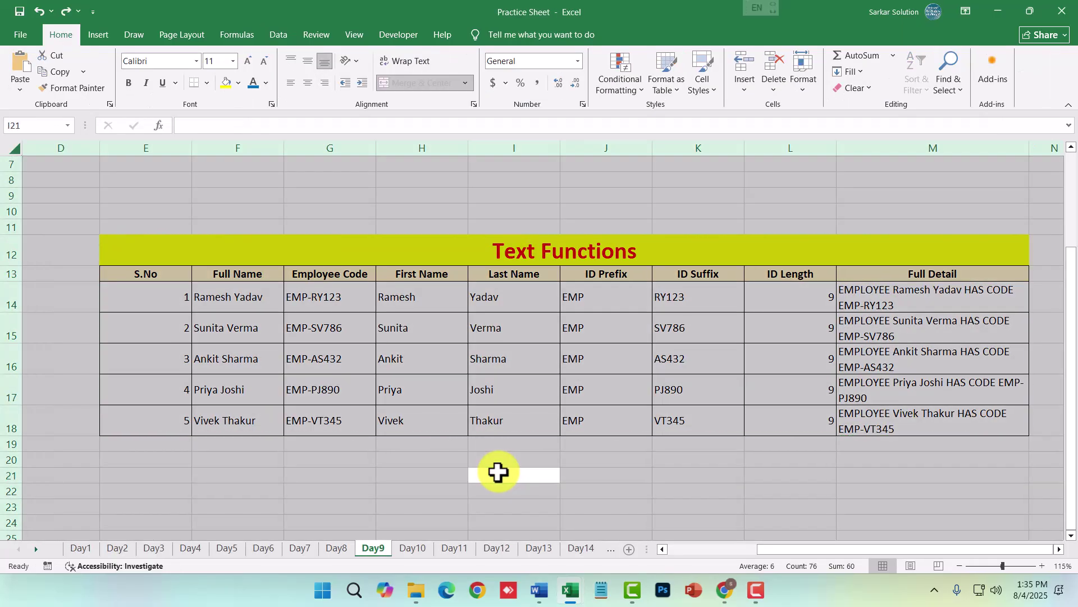
key("alt+Tab")
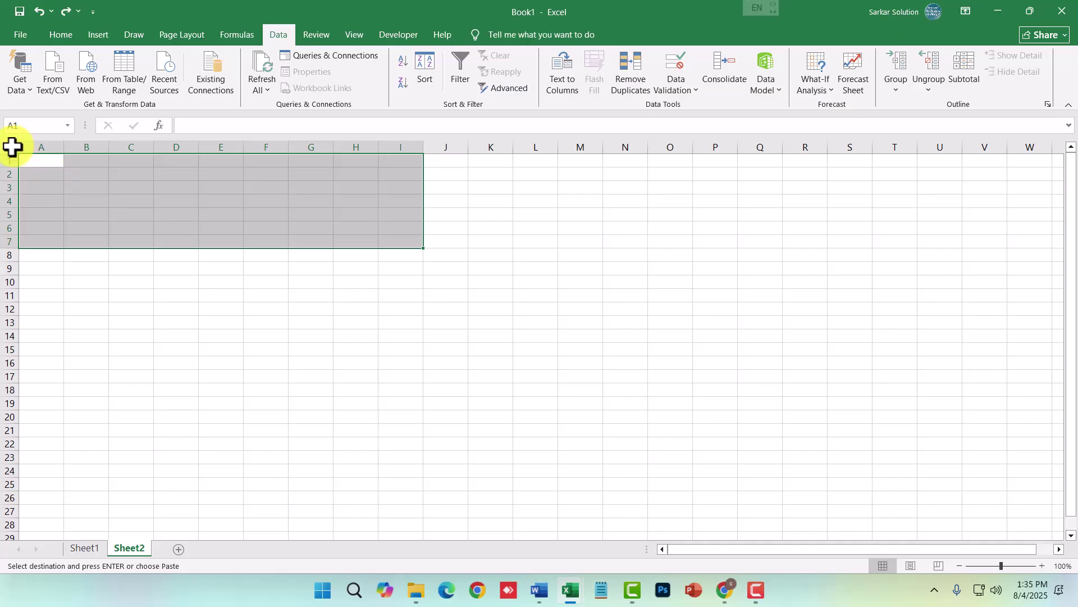
left_click(12, 147)
key("ctrl+v")
left_click(405, 275)
- Delete the B3:D6 values, leaving only the Employee IDs in A3:A6
left_click(116, 168)
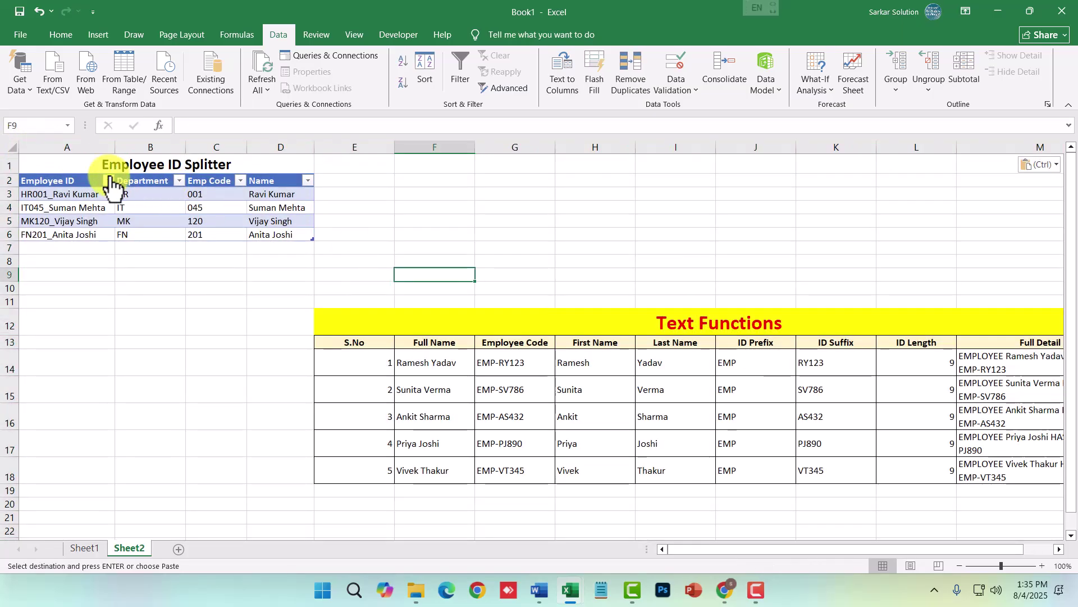
scroll(115, 228, "up", 6)
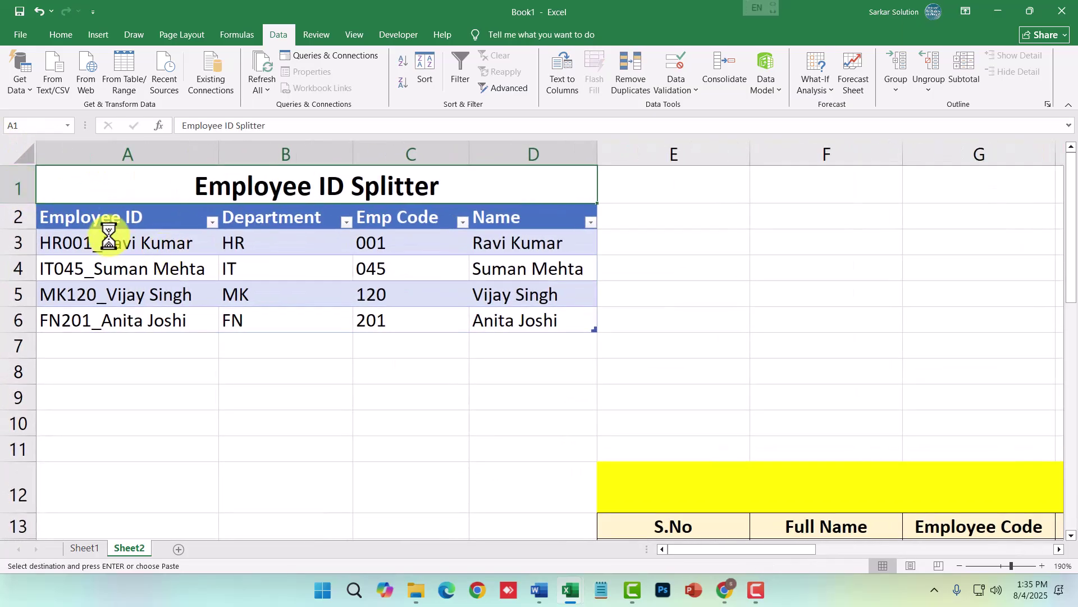
scroll(115, 229, "up", 2)
left_click_drag(313, 253, 584, 347)
key("Delete")
left_click(393, 321)
scroll(39, 246, "up", 2)
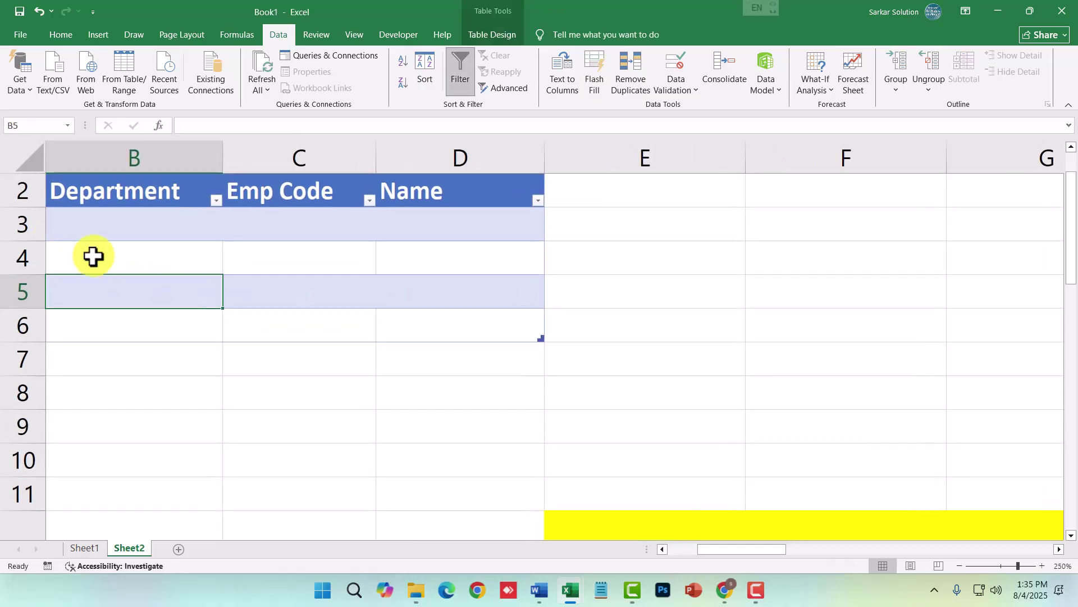
left_click(679, 551)
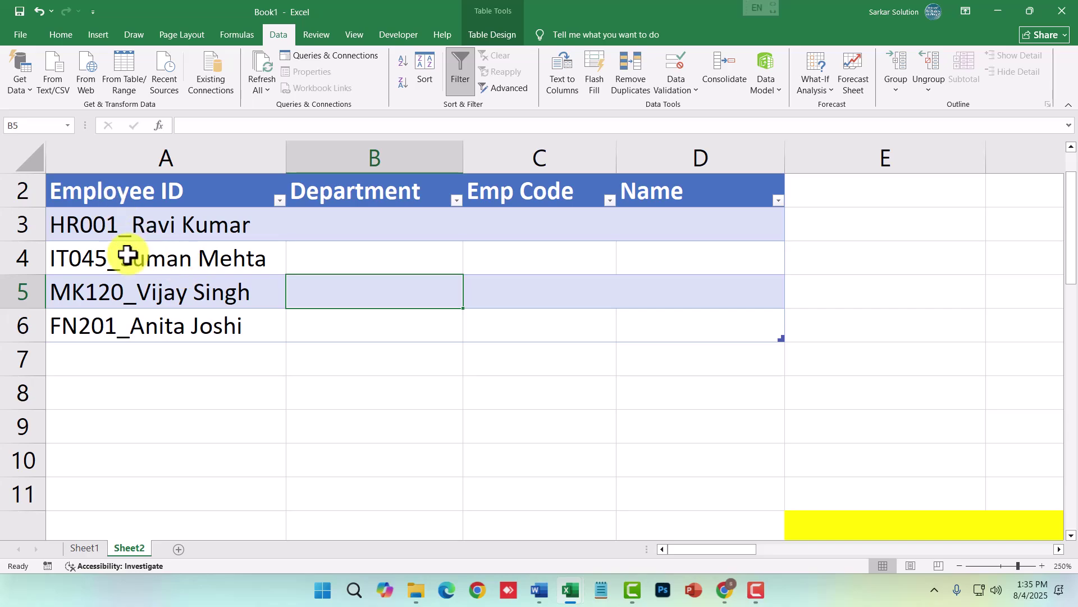
left_click(337, 230)
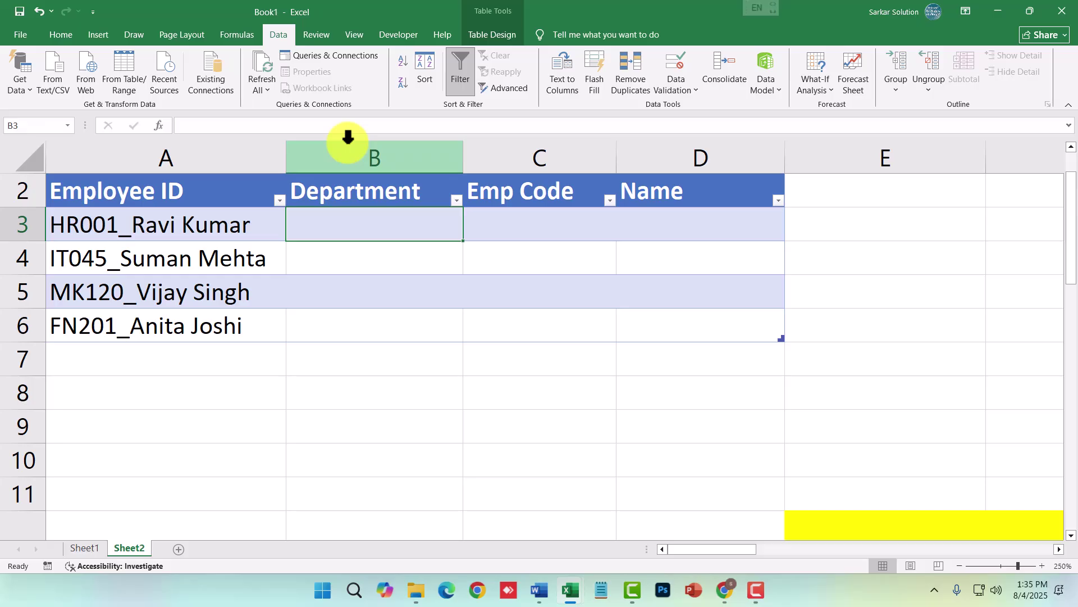
left_click(84, 233)
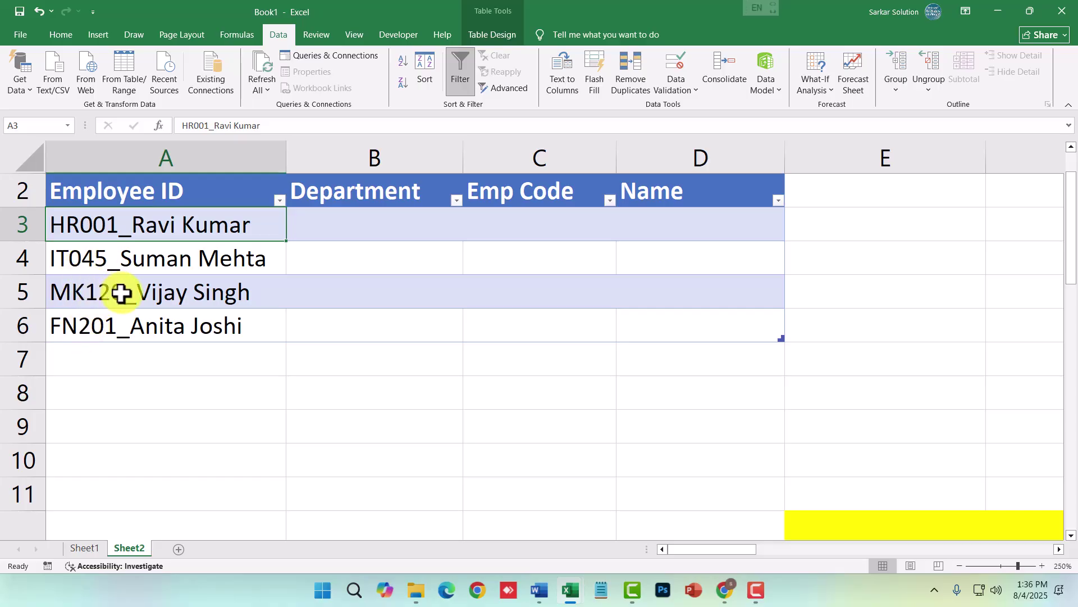
left_click(373, 233)
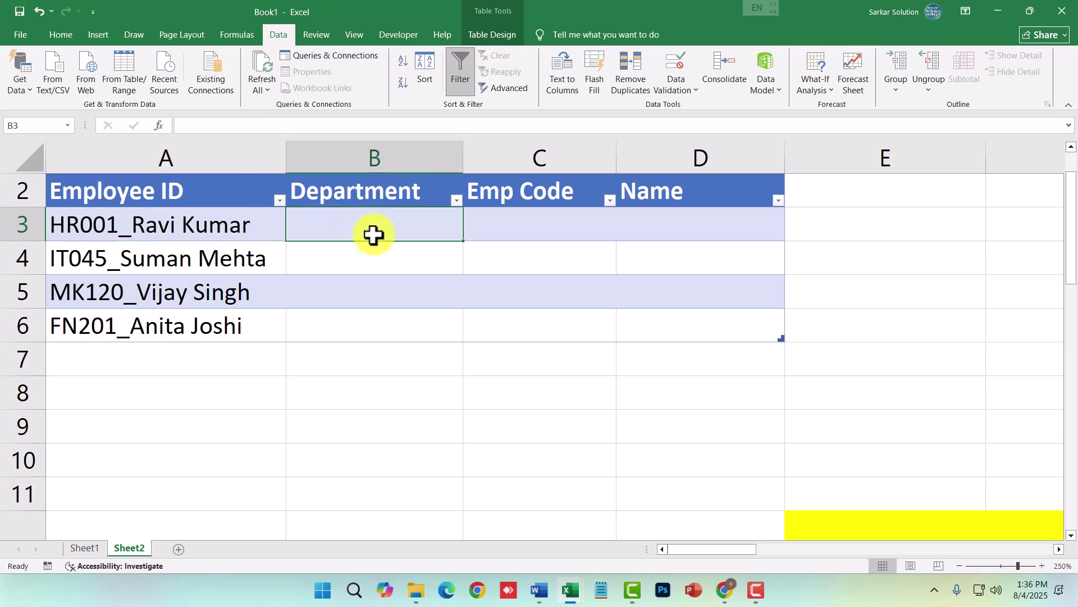
type("=left")
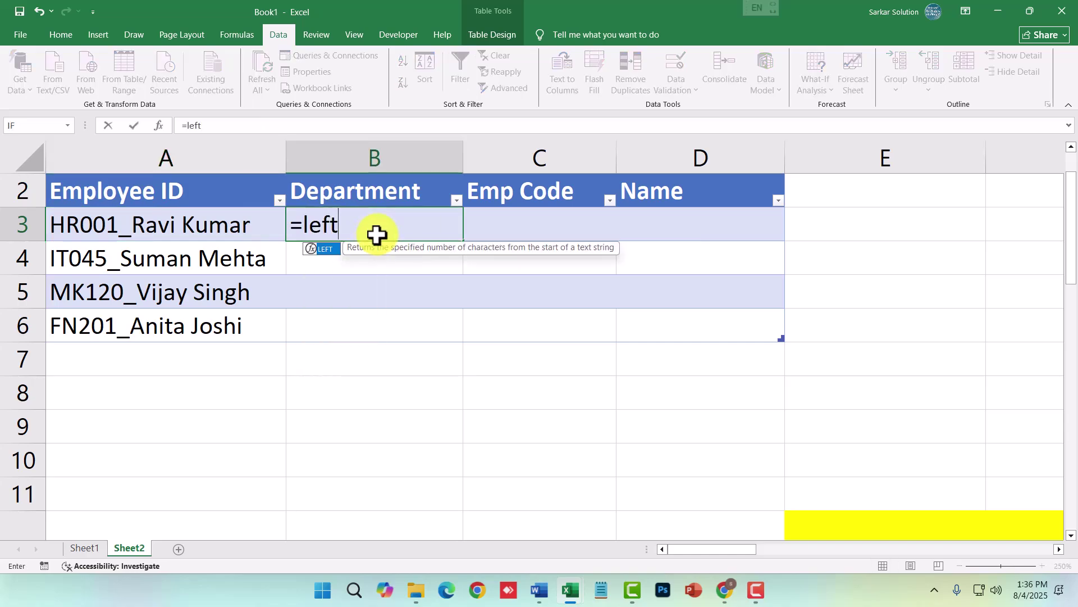
key("Tab")
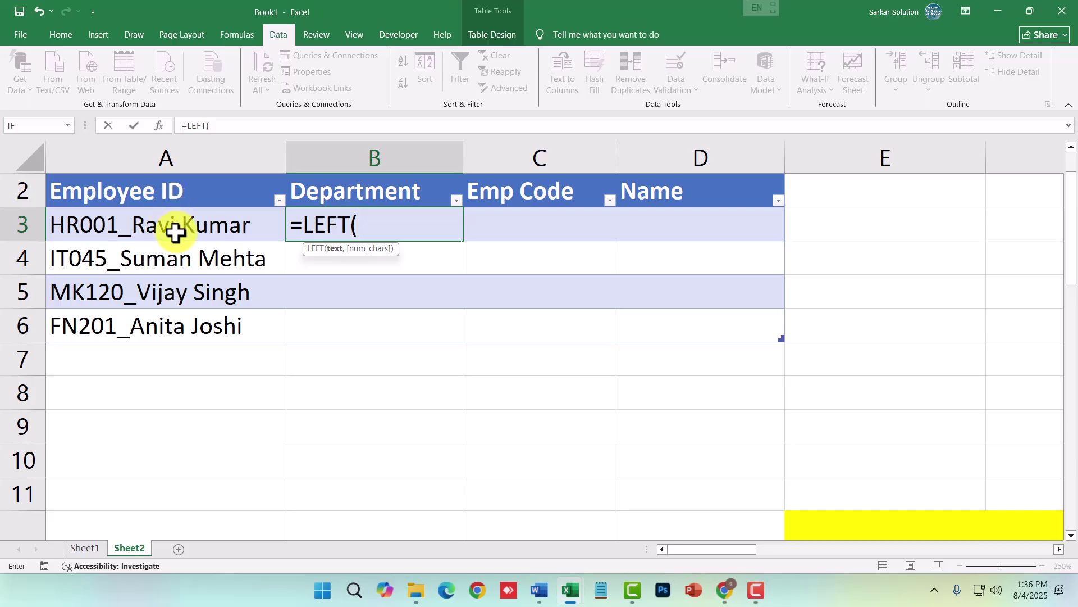
type("a")
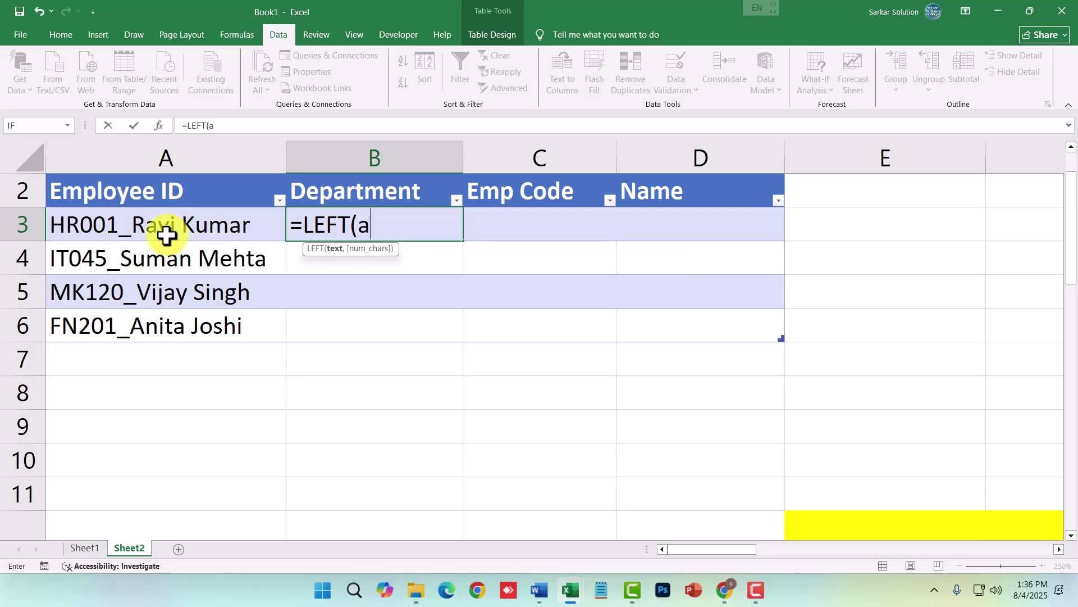
type("3,")
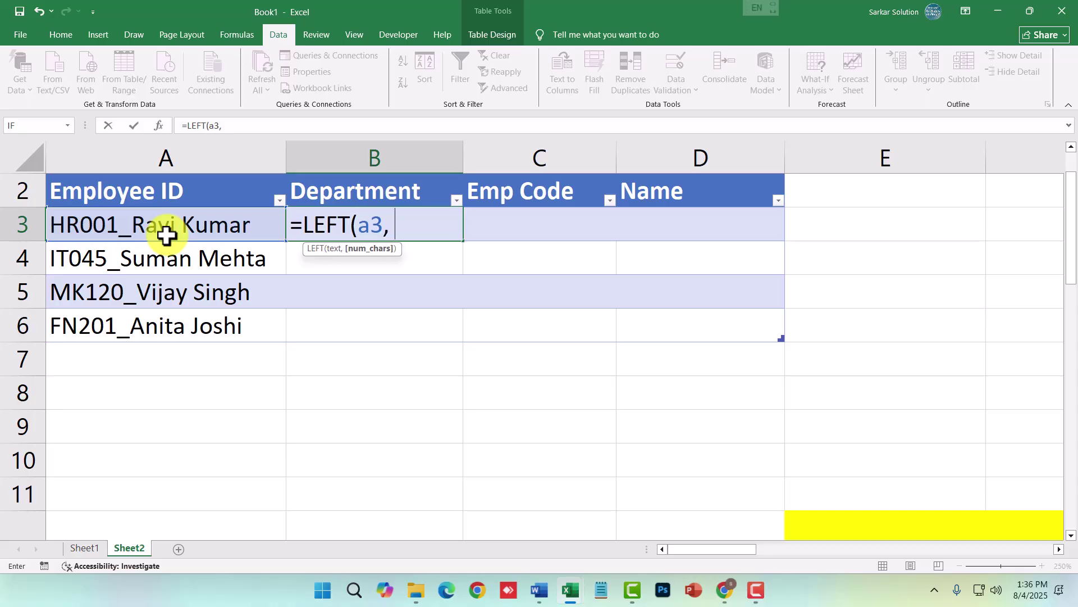
type(" 5)")
key("Return")
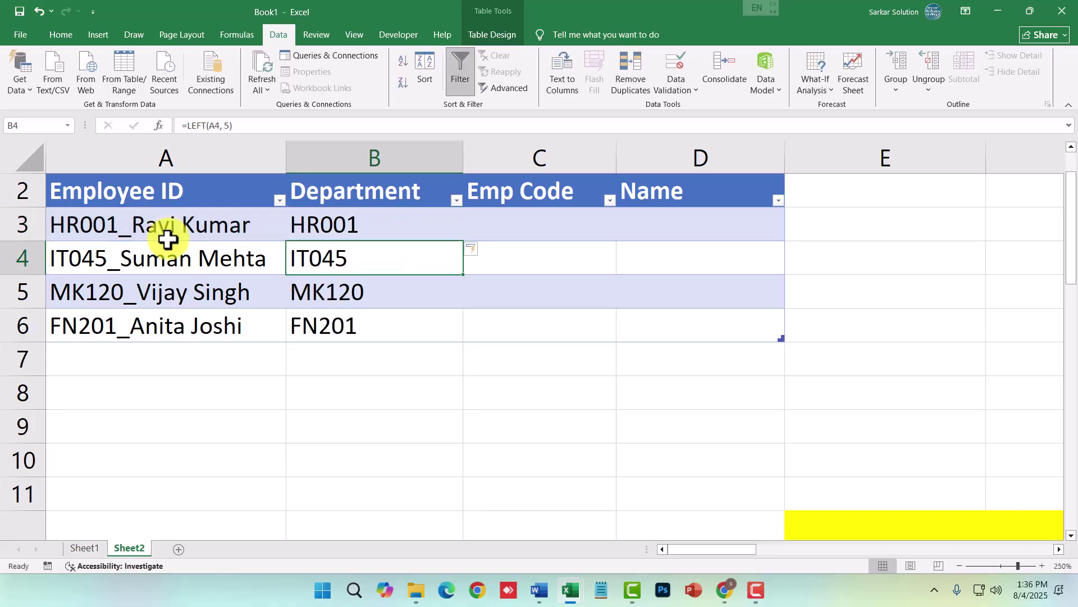
left_click_drag(408, 234, 414, 332)
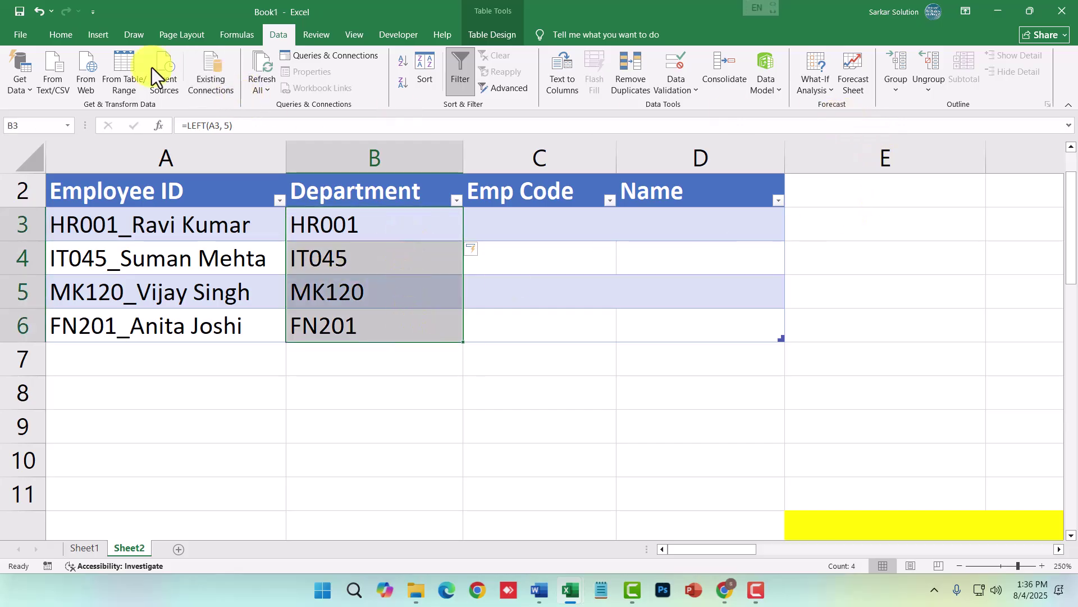
left_click_drag(389, 255, 390, 337)
key("Delete")
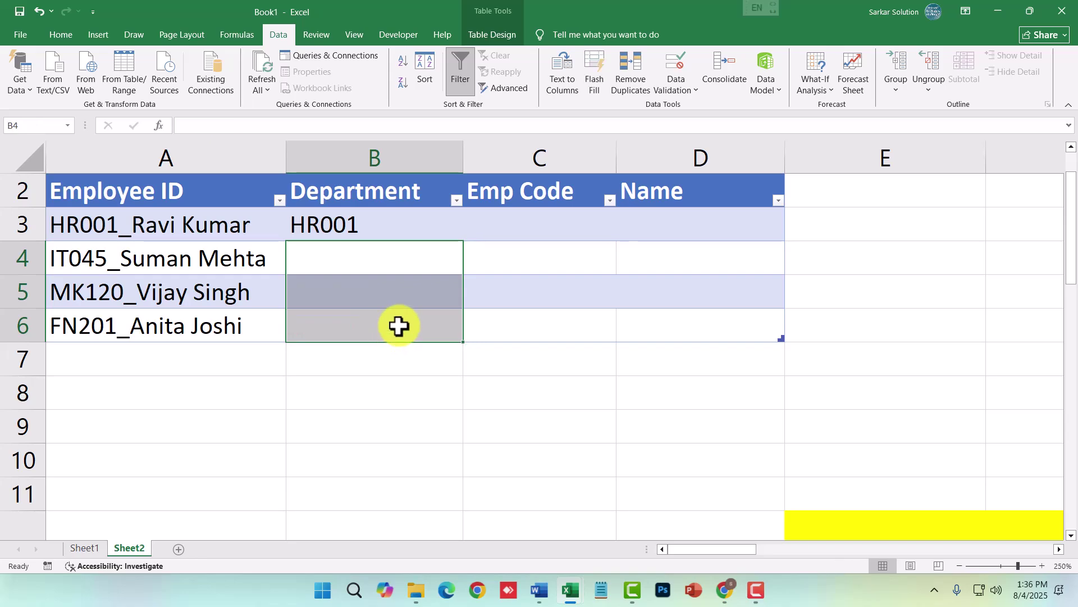
left_click(375, 260)
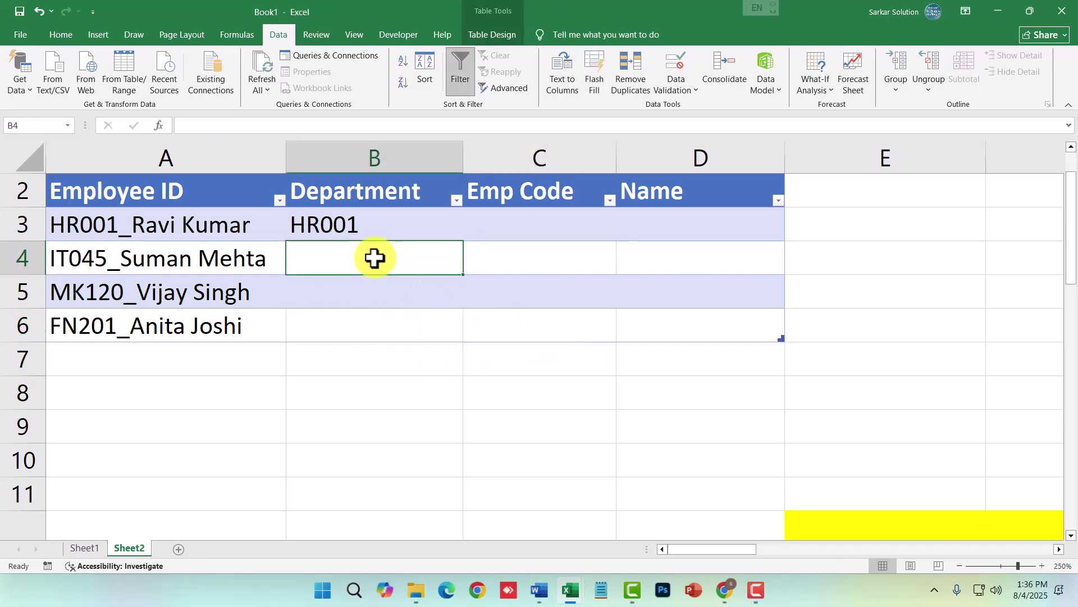
left_click(391, 225)
left_click_drag(463, 240, 457, 336)
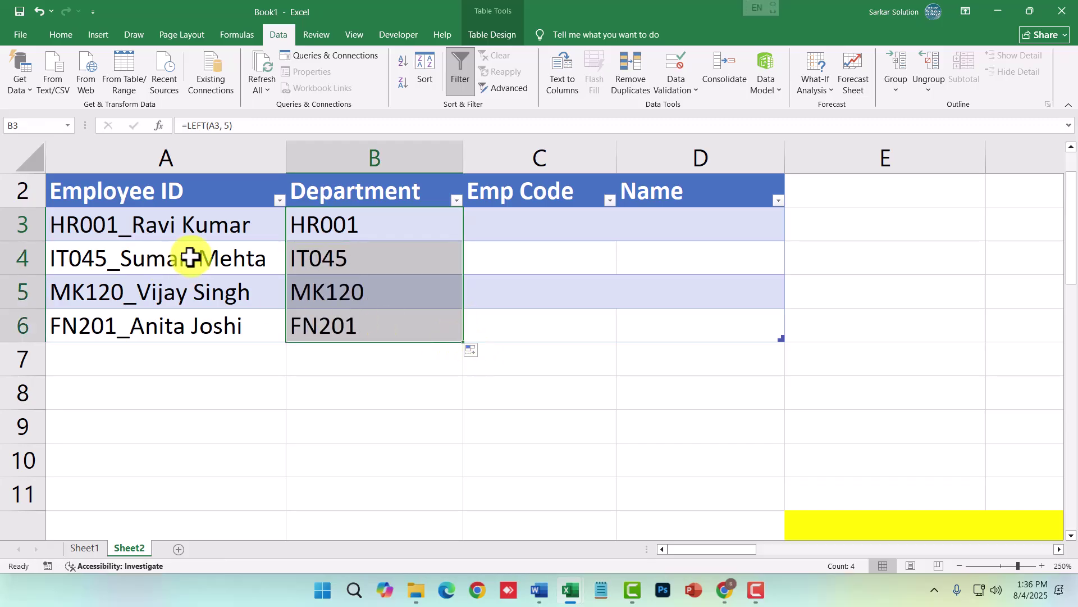
left_click(392, 252)
double_click(385, 261)
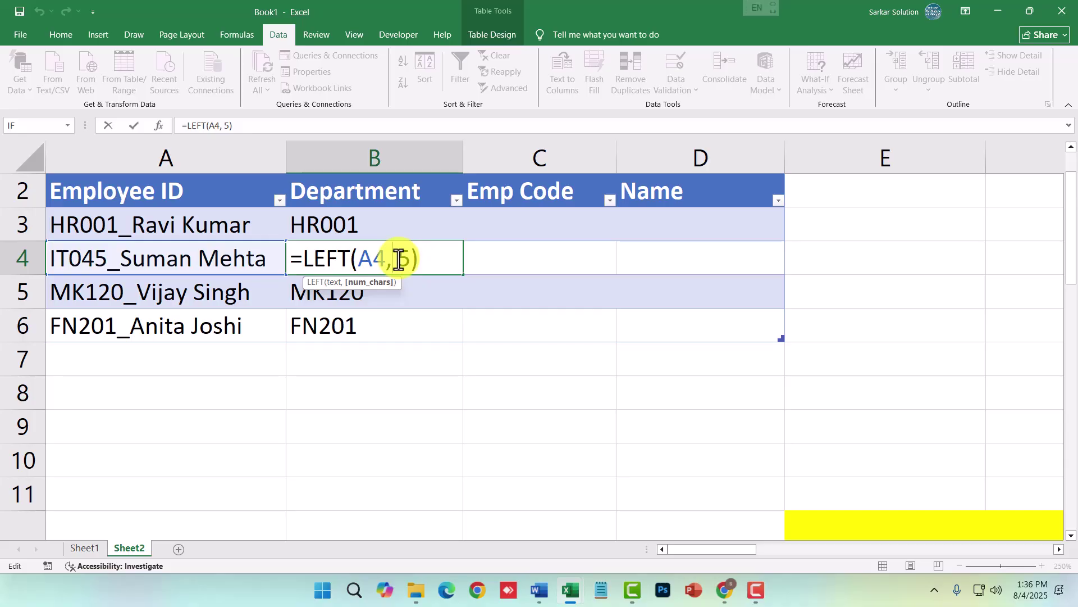
key("Return")
left_click(416, 264)
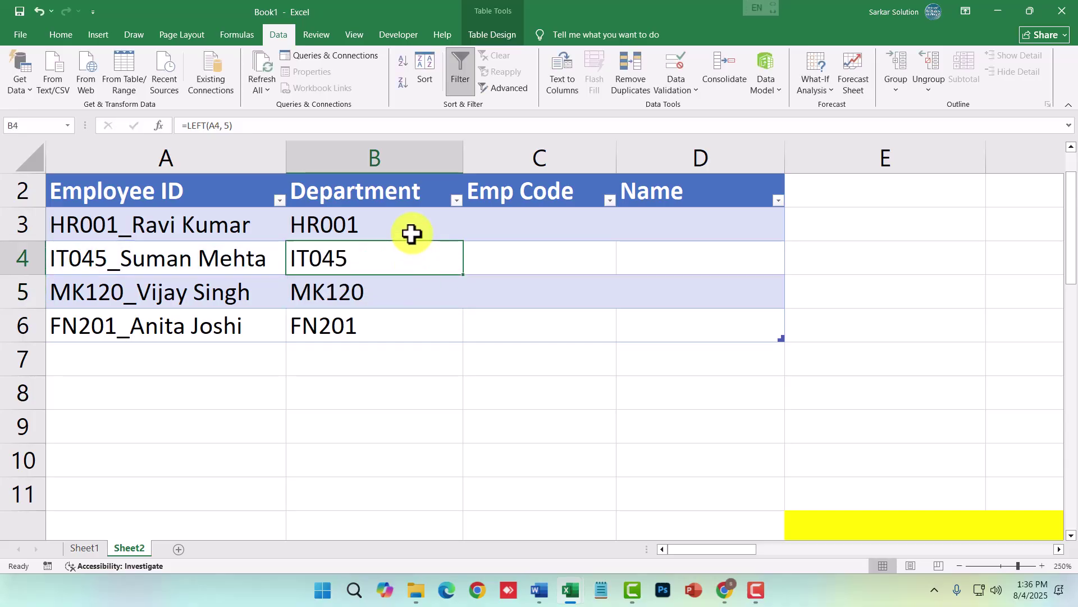
left_click(412, 233)
double_click(411, 232)
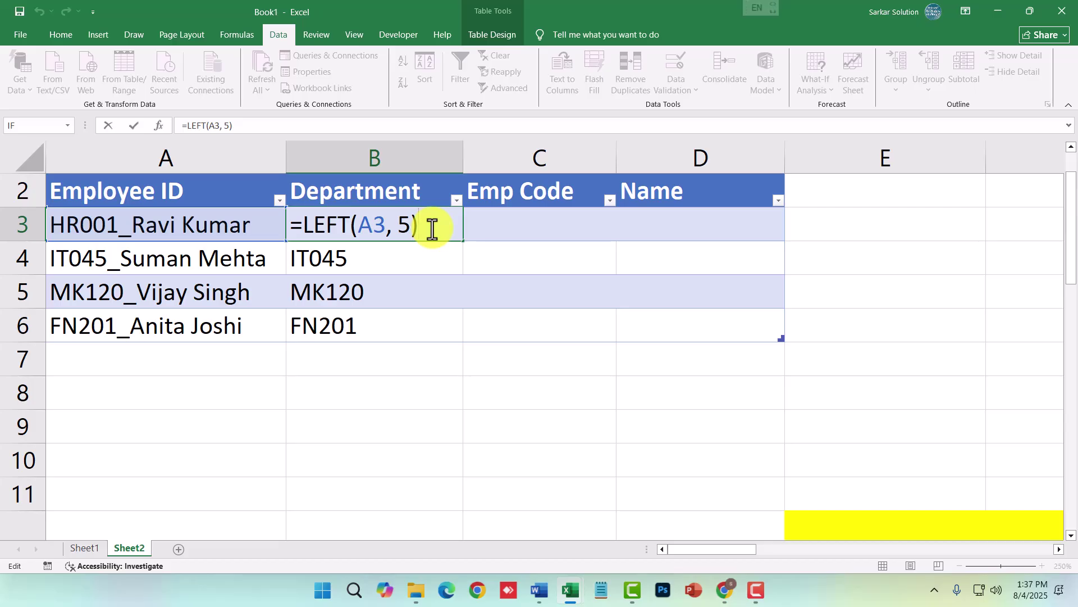
left_click_drag(388, 229, 357, 229)
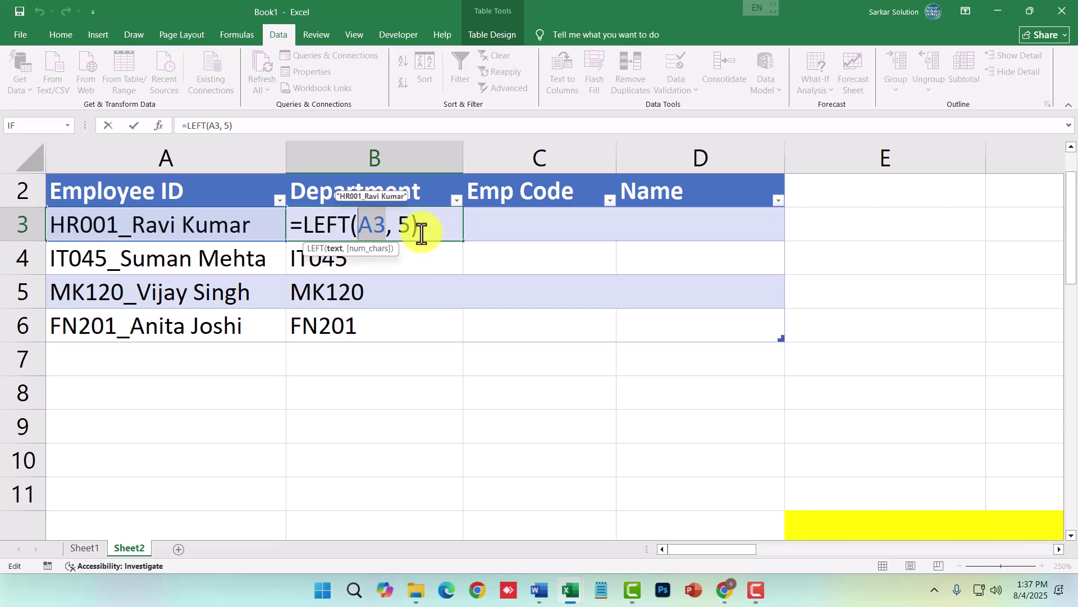
left_click(405, 223)
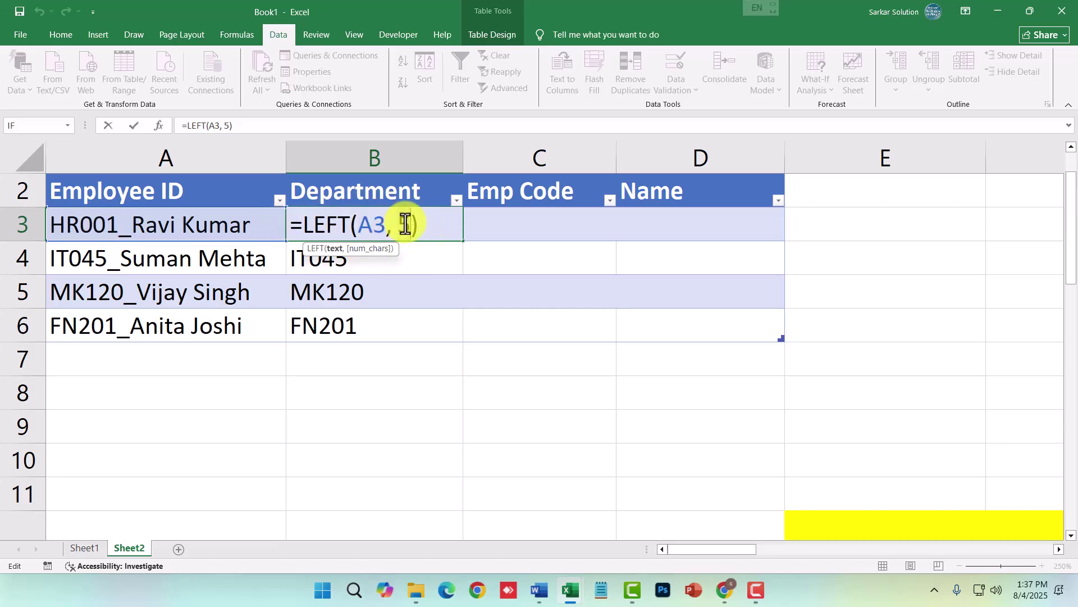
key("Return")
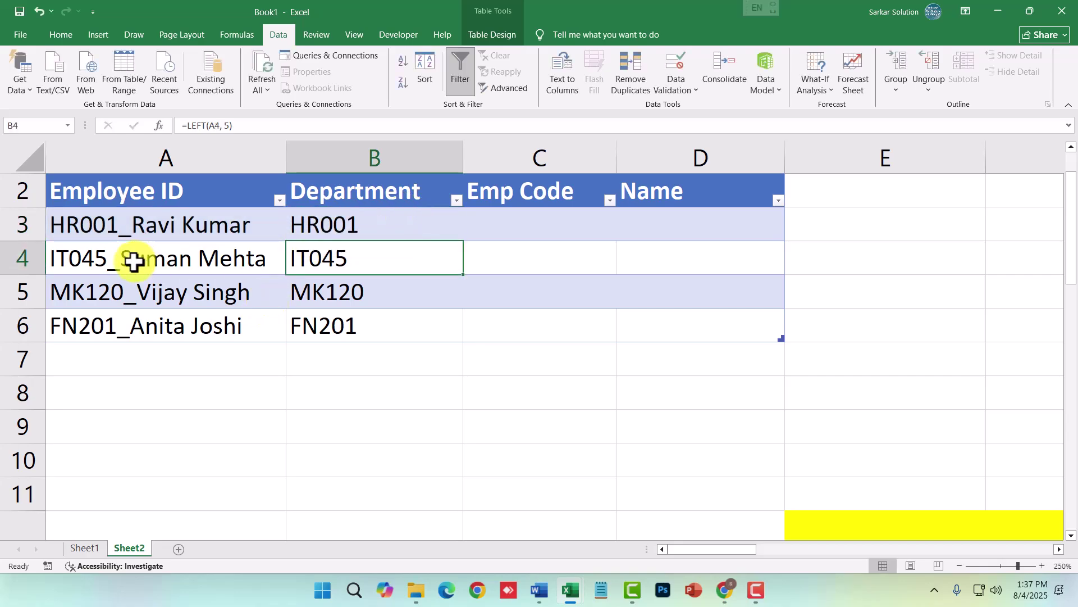
left_click(351, 225)
double_click(420, 224)
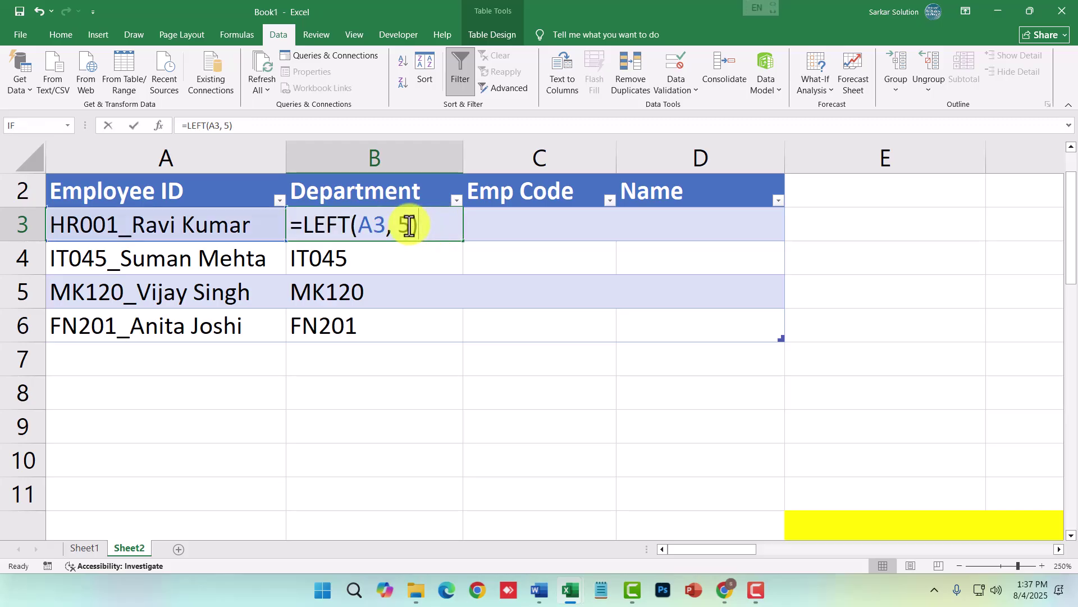
left_click(352, 256)
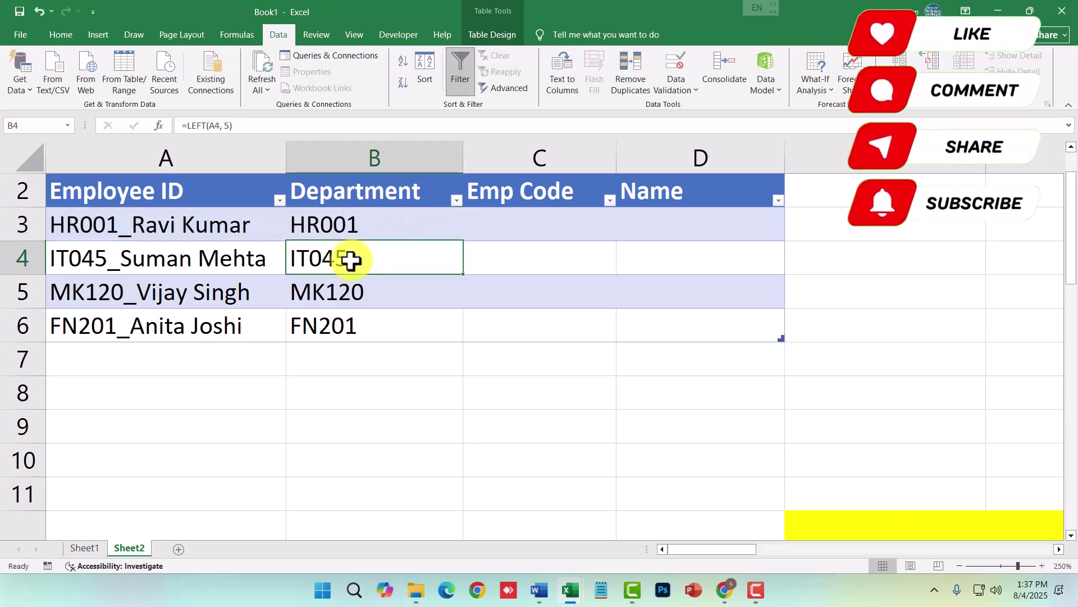
double_click(353, 257)
left_click(355, 281)
double_click(361, 291)
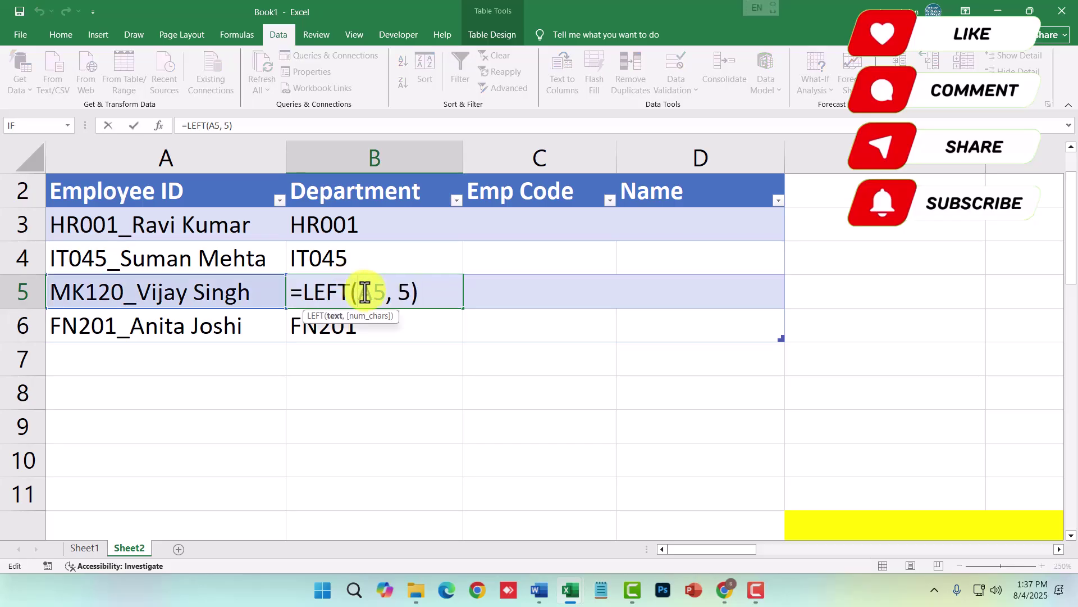
left_click(369, 318)
double_click(370, 319)
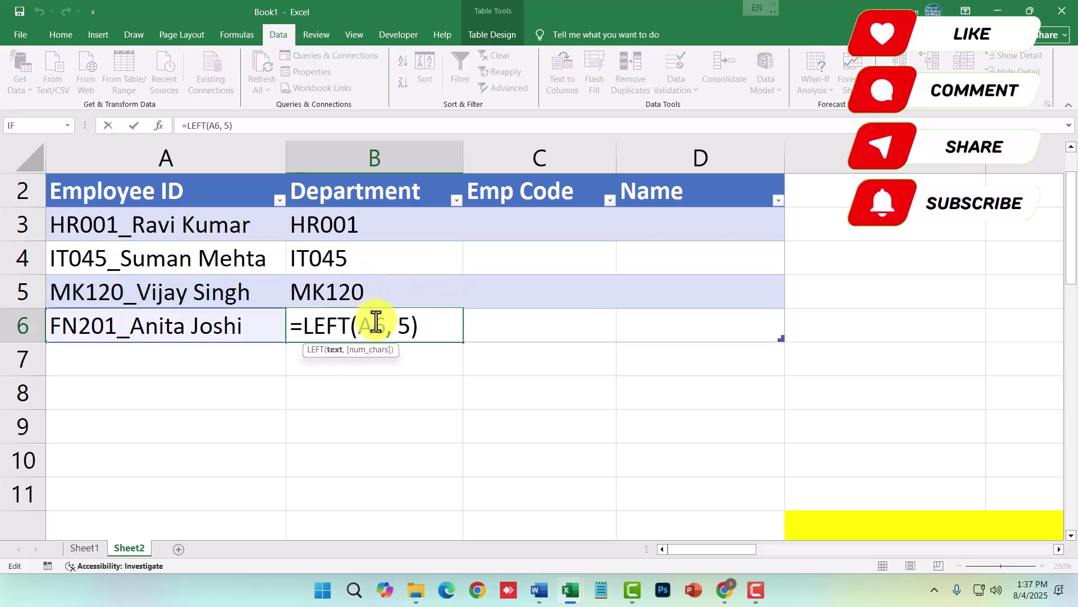
key("Return")
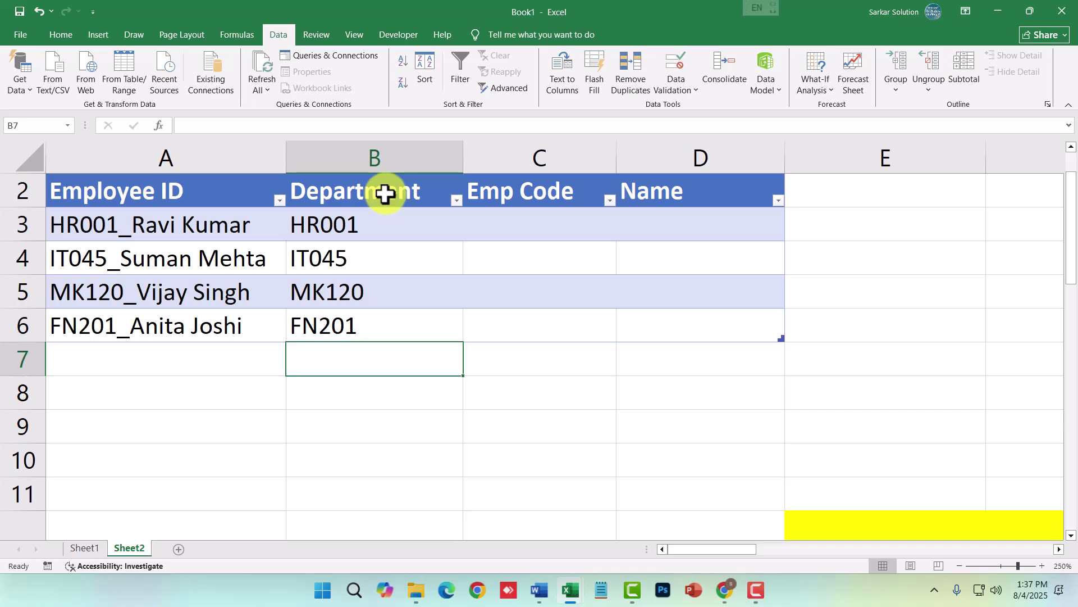
left_click(474, 373)
left_click(381, 337)
double_click(373, 326)
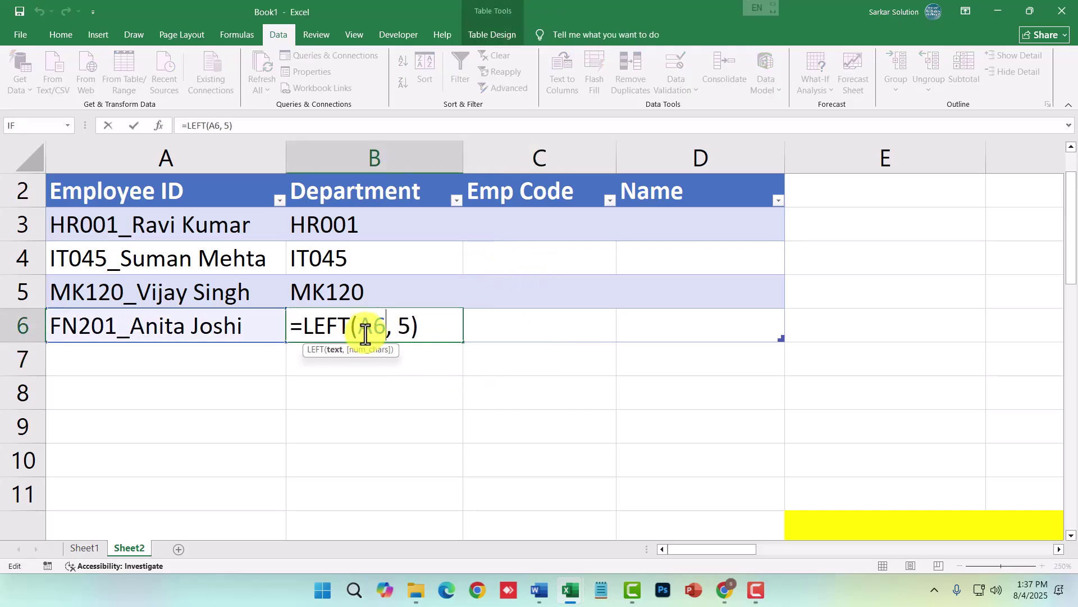
left_click_drag(385, 324, 361, 325)
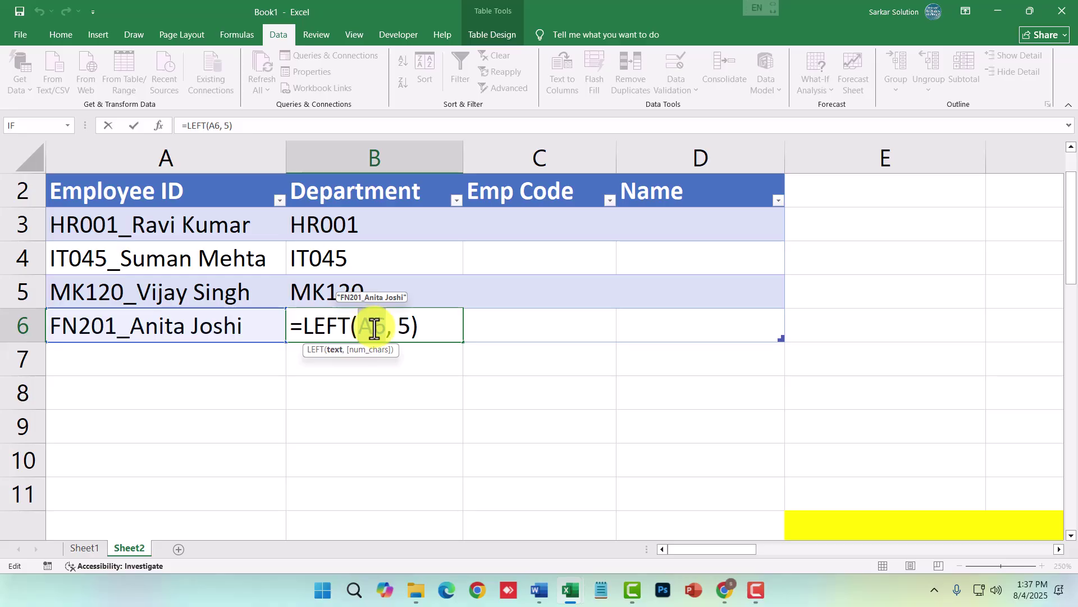
left_click(395, 335)
left_click_drag(395, 336, 405, 336)
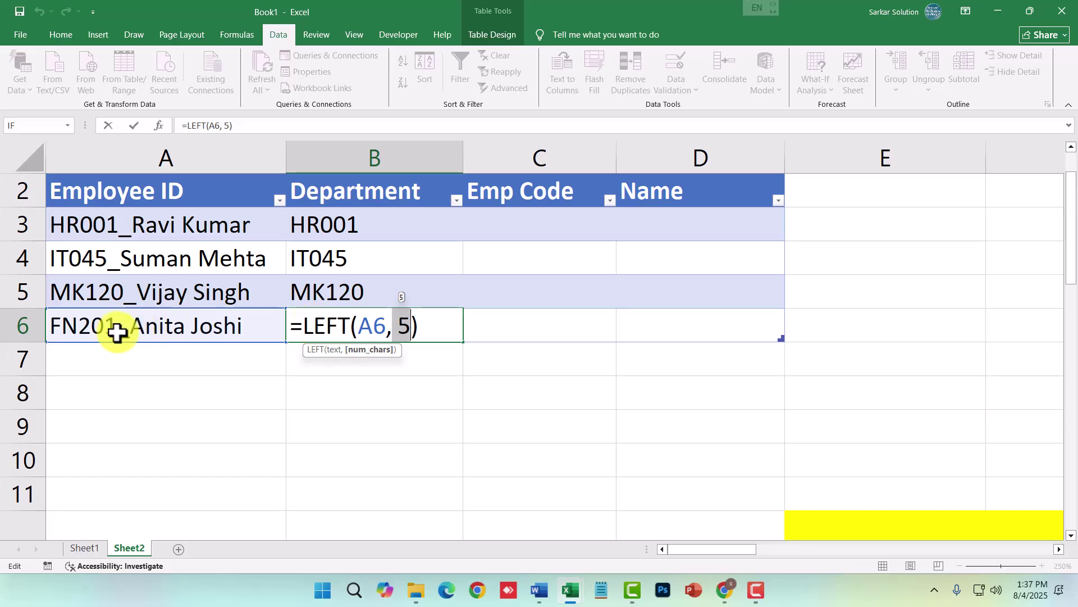
type("2")
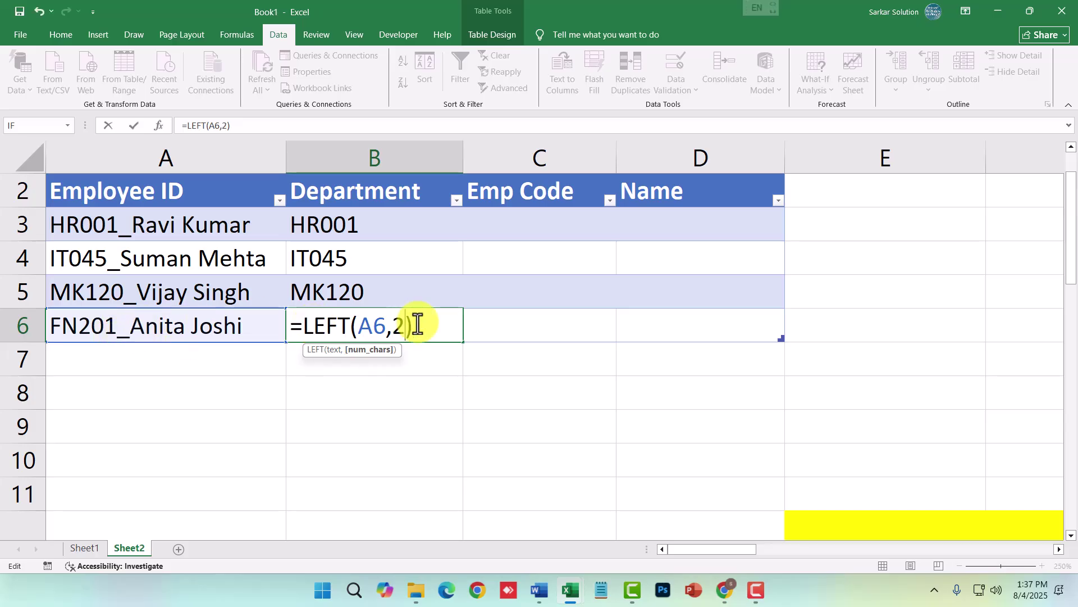
key("Return")
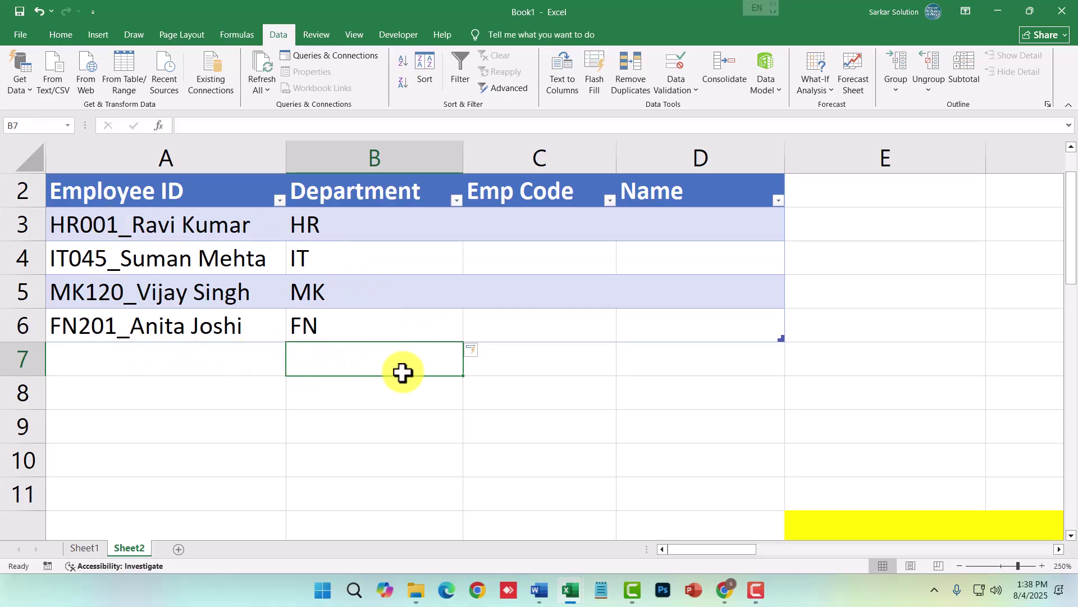
double_click(417, 225)
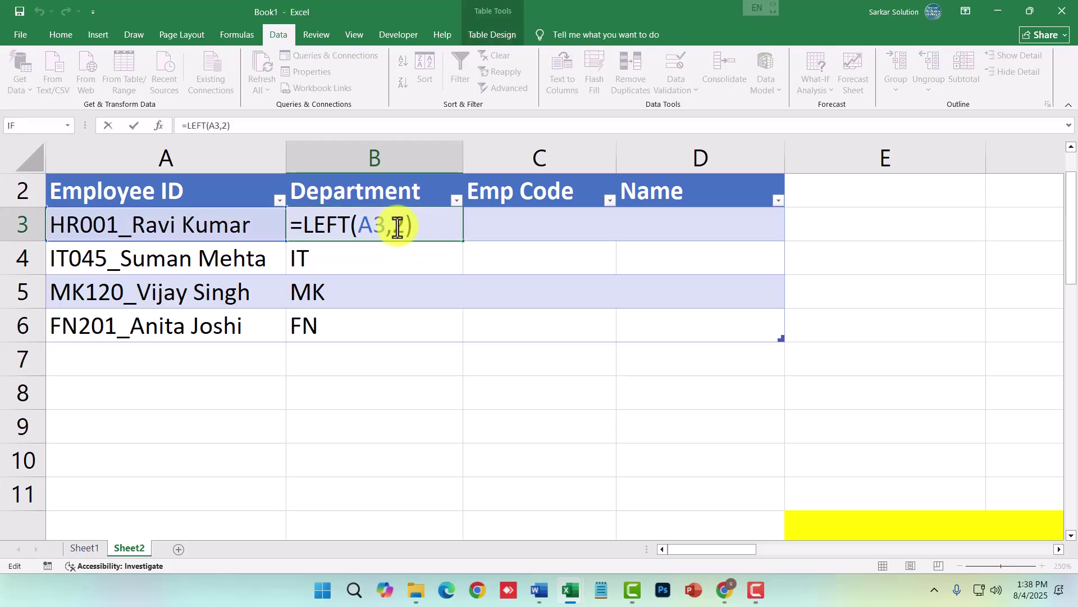
key("BackSpace")
type("5")
key("Return")
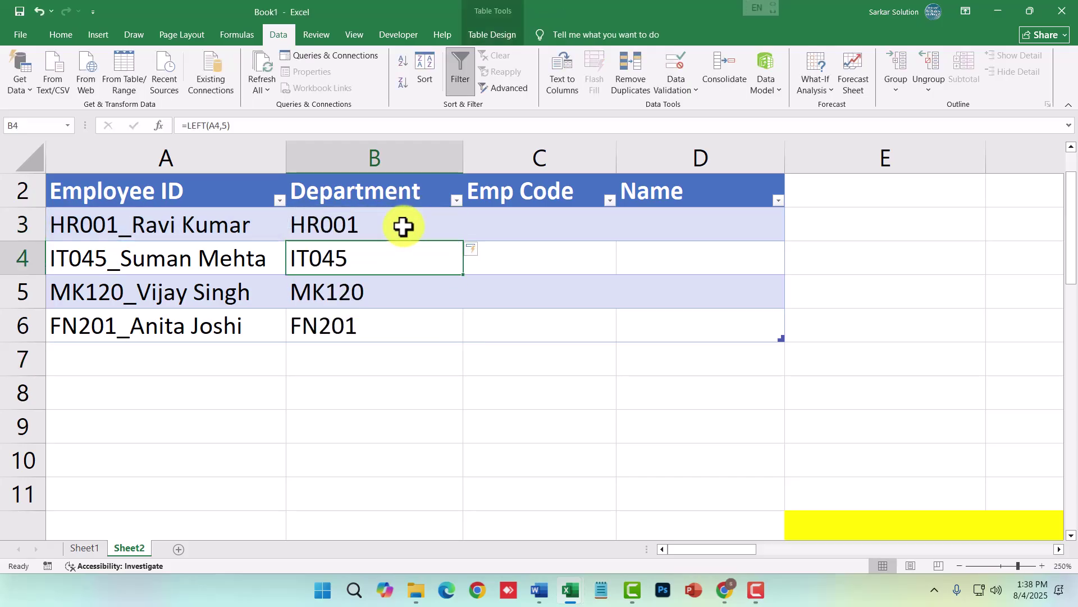
left_click(555, 222)
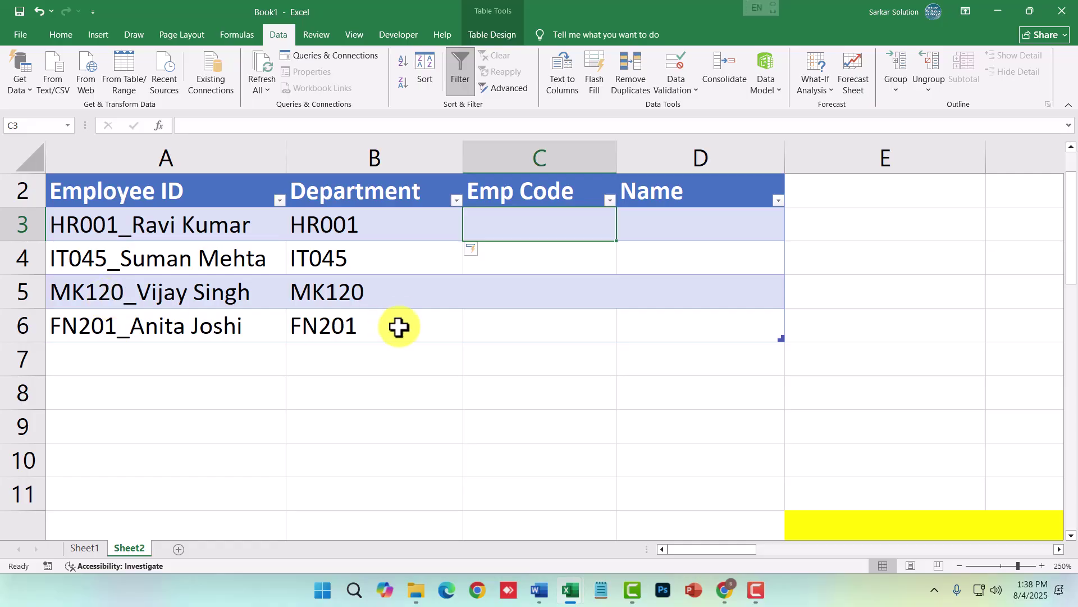
- Enter =MID(A3, 3, 3) in C3 so Emp Code fills with 001, 045, 120, 201
type("=")
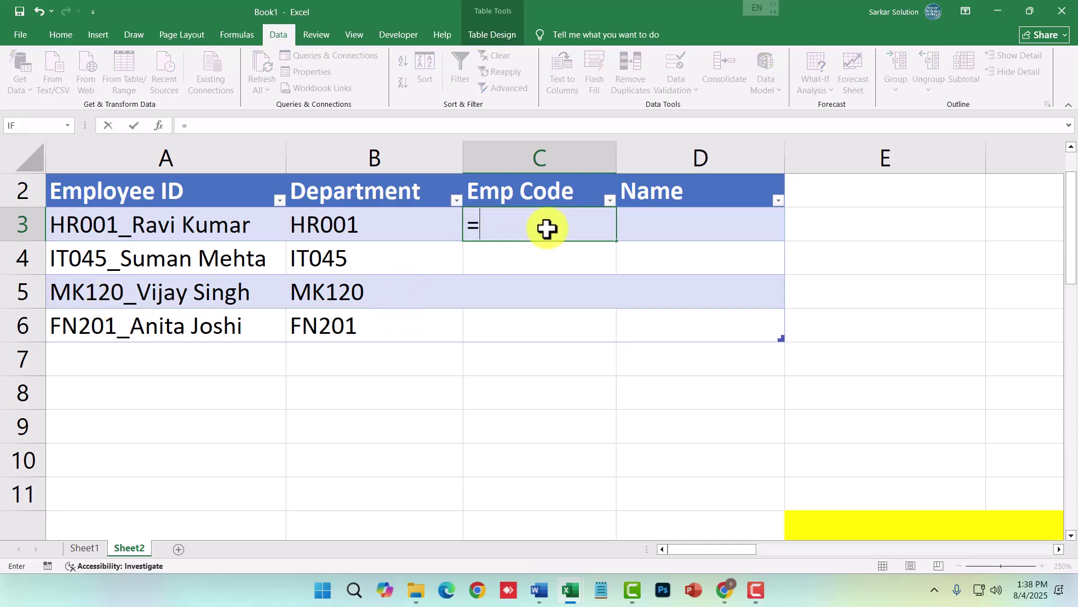
type("mid")
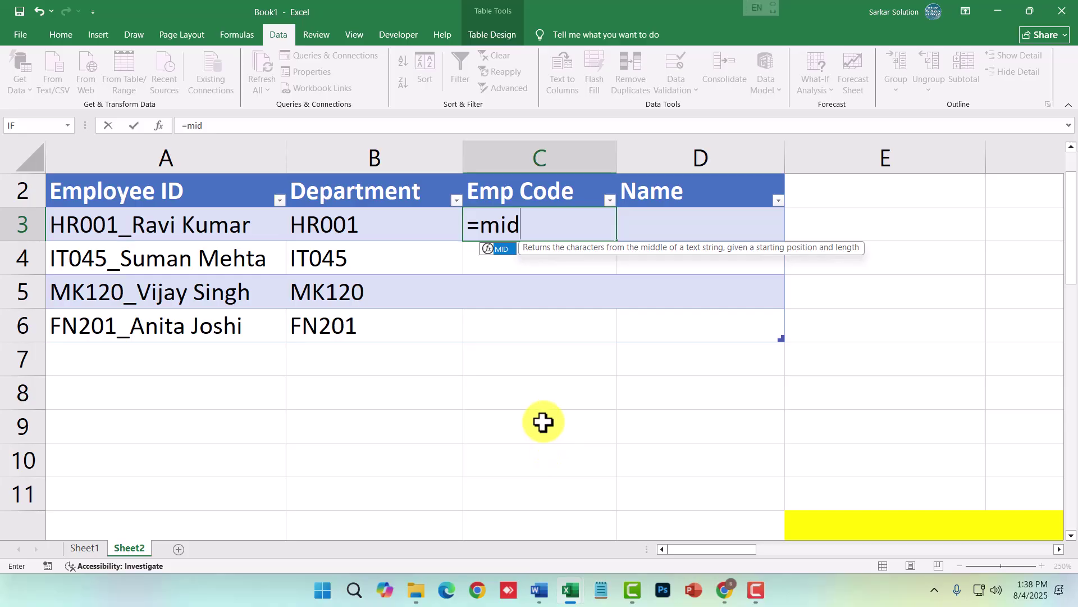
key("Tab")
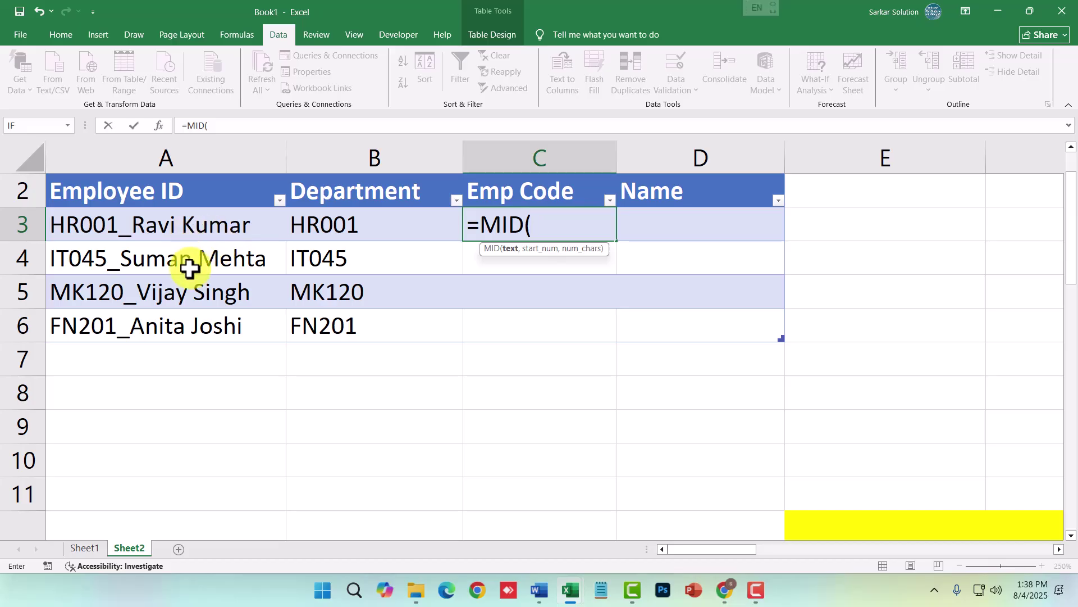
type("a3,")
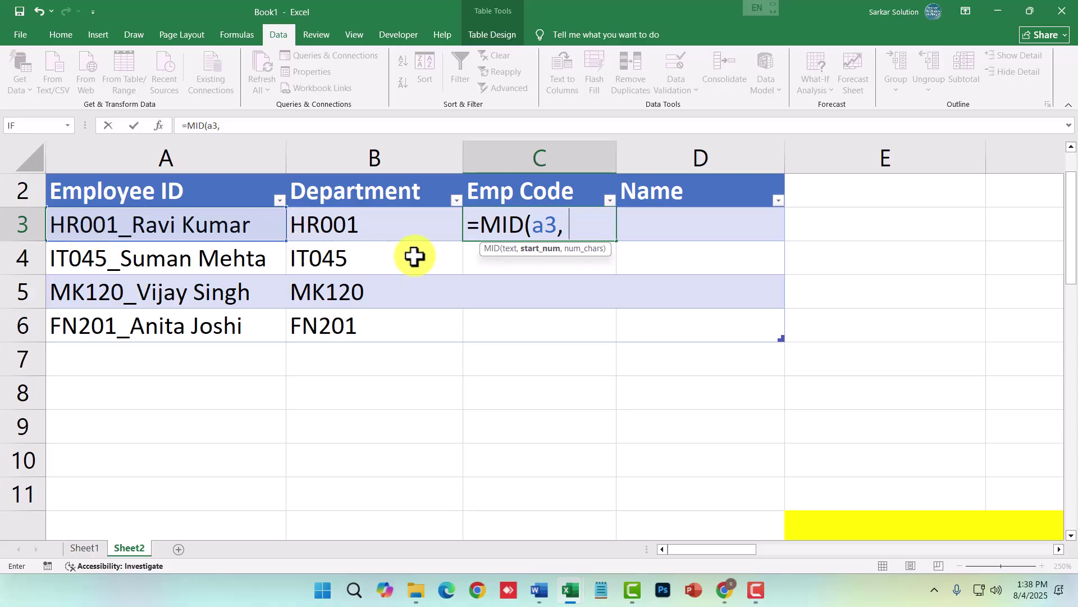
type("3")
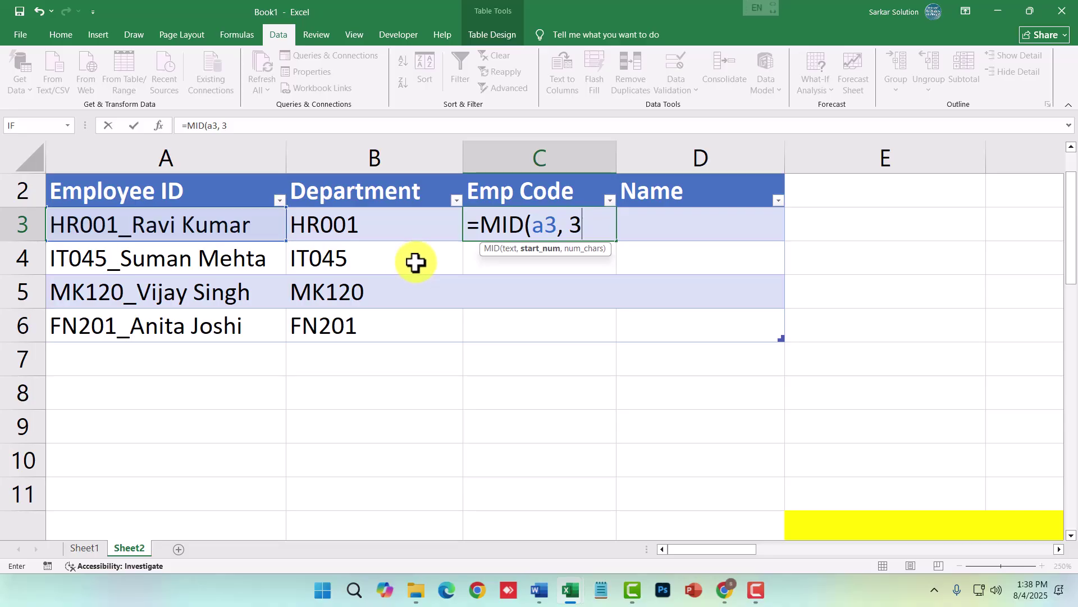
type(",")
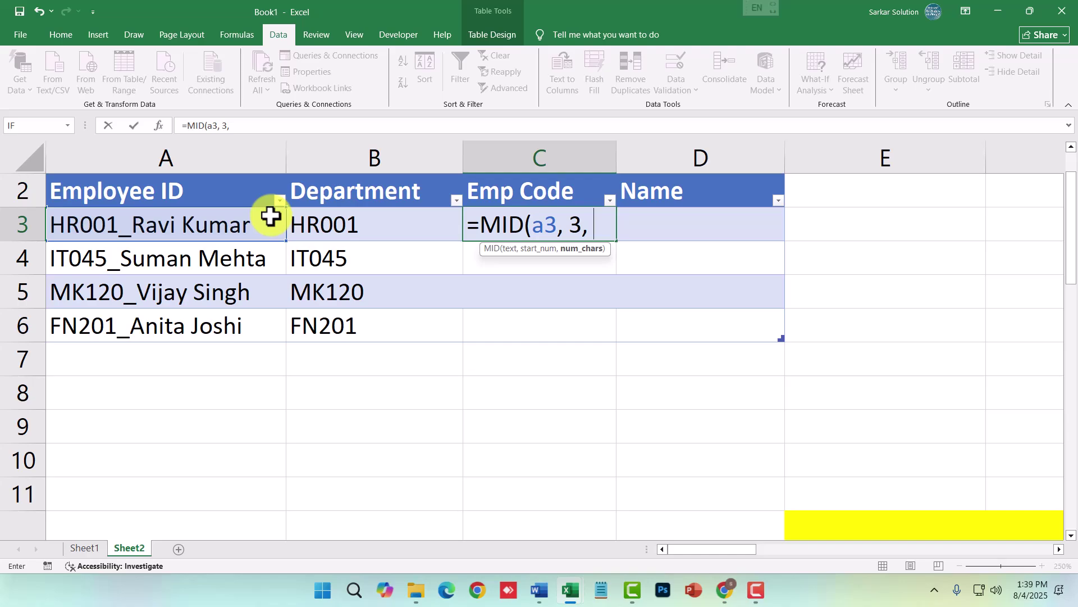
type("3)")
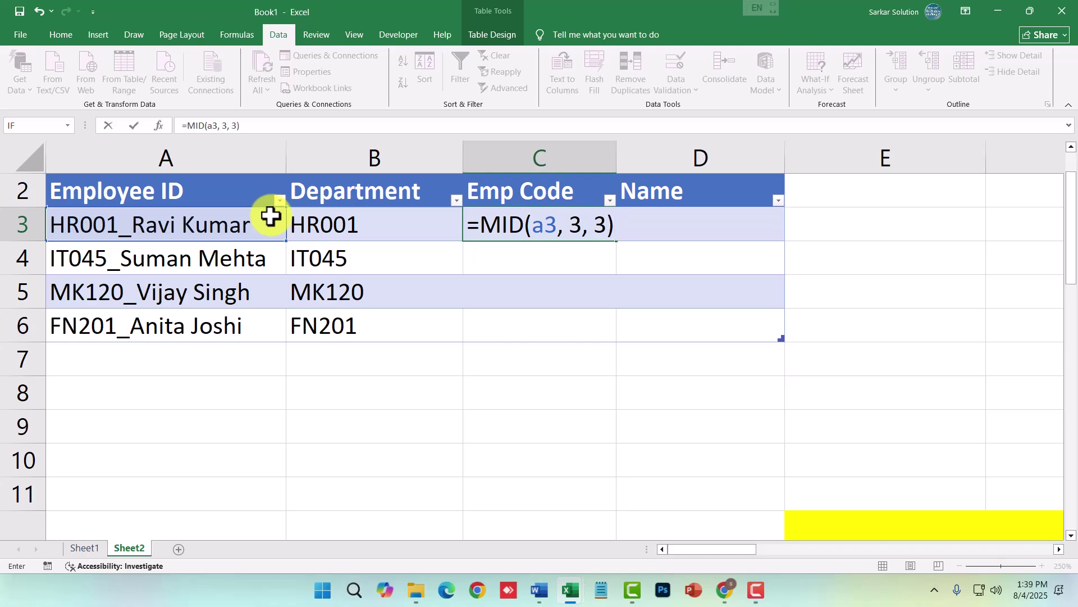
key("Return")
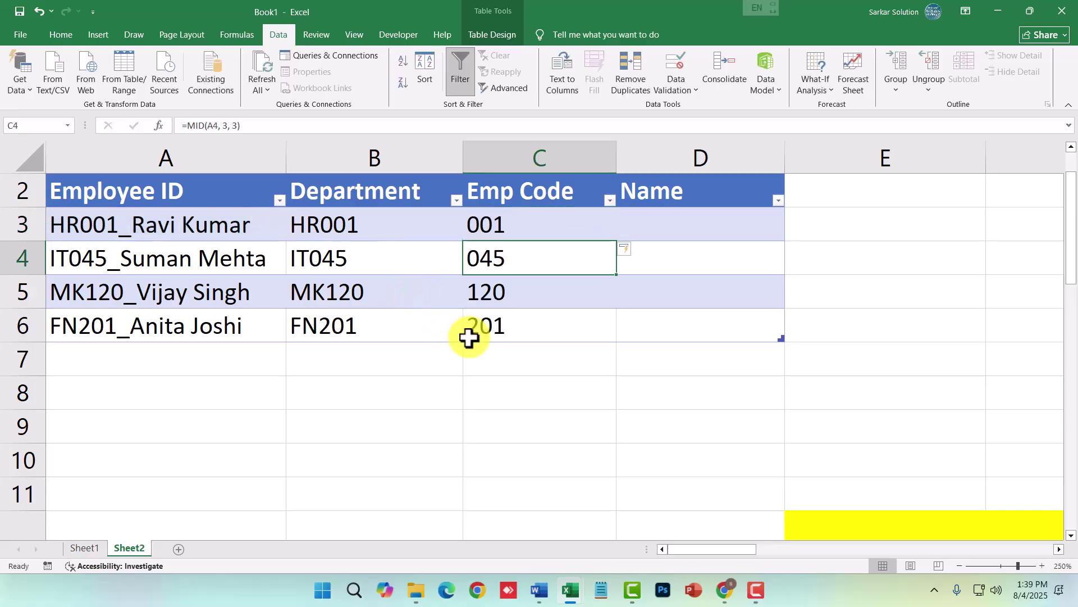
double_click(550, 224)
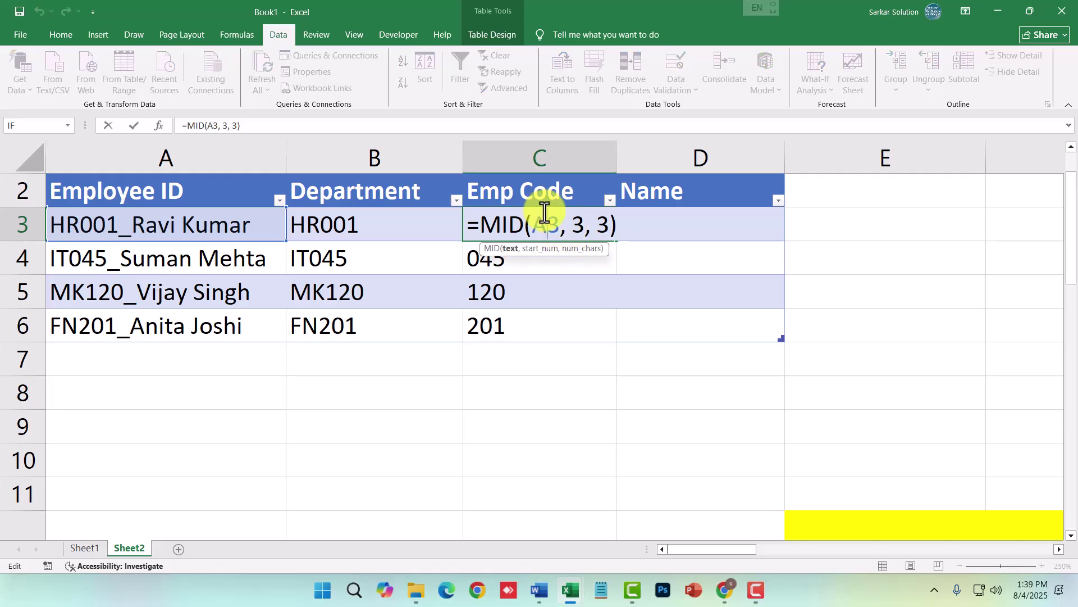
key("Return")
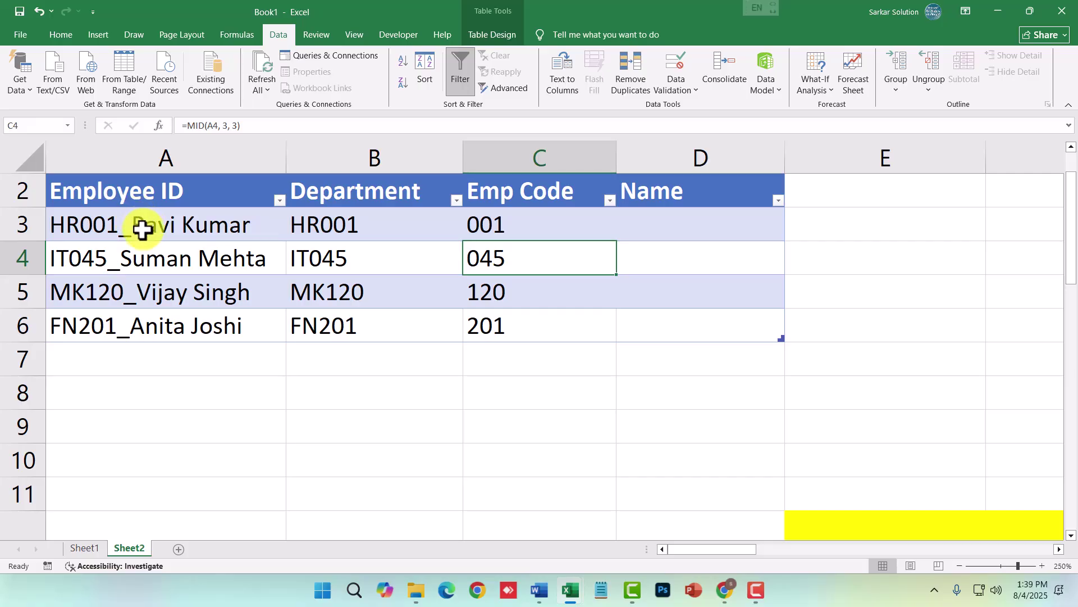
- Start a =RIGHT(a3, formula in D3, try FIND and LEN, then cancel the edit
left_click(719, 224)
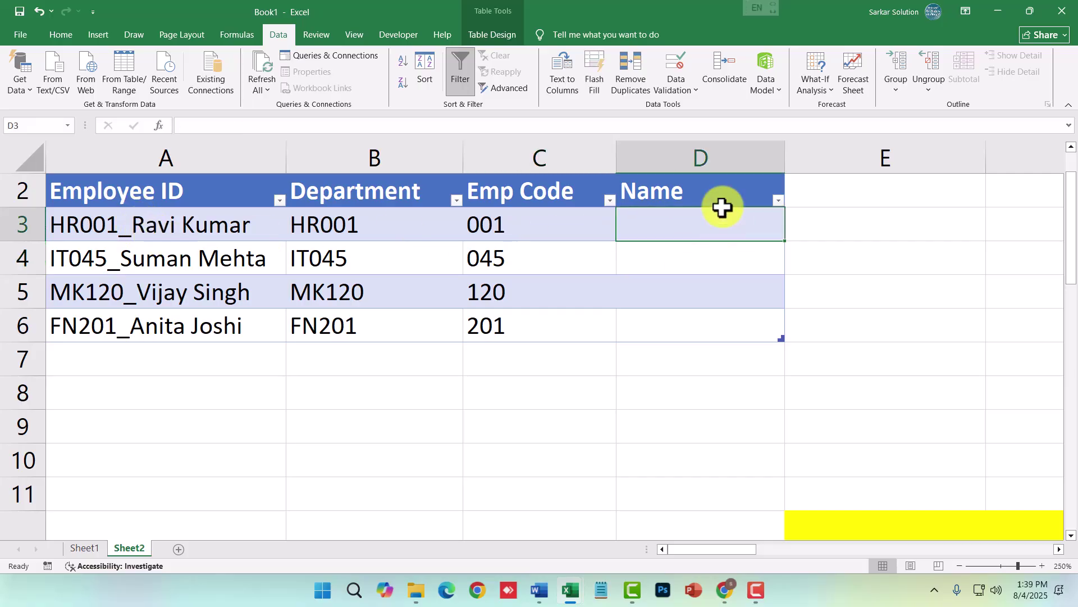
type("=right(")
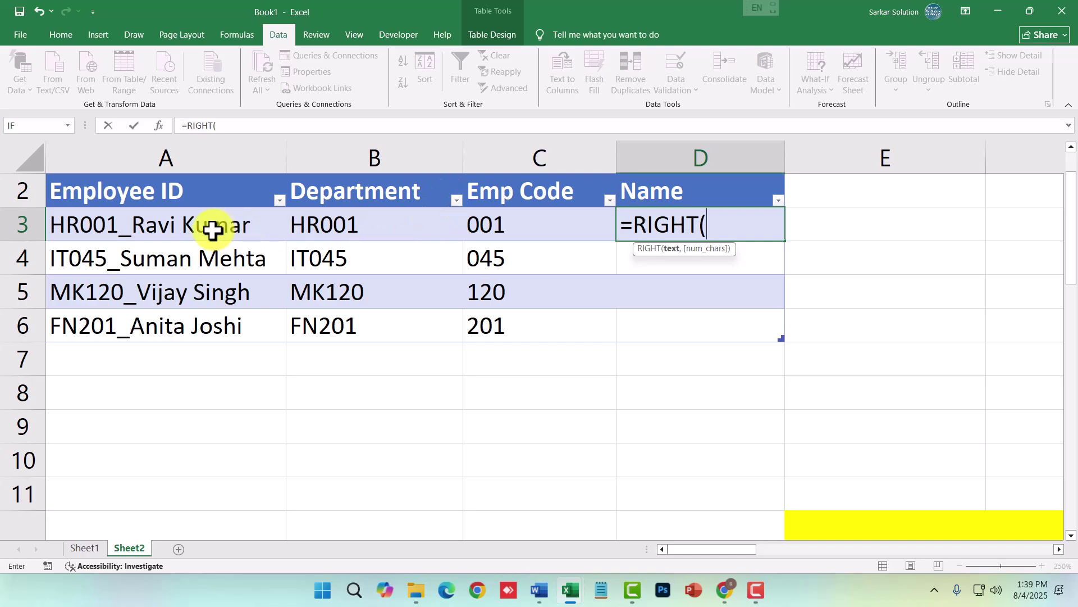
type("a3,")
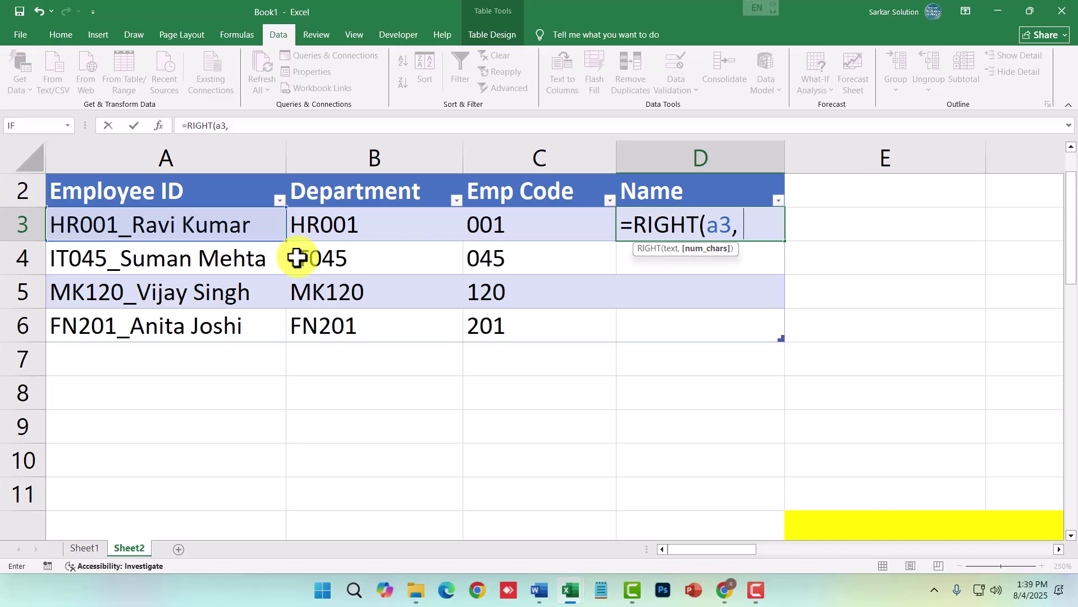
type("fin")
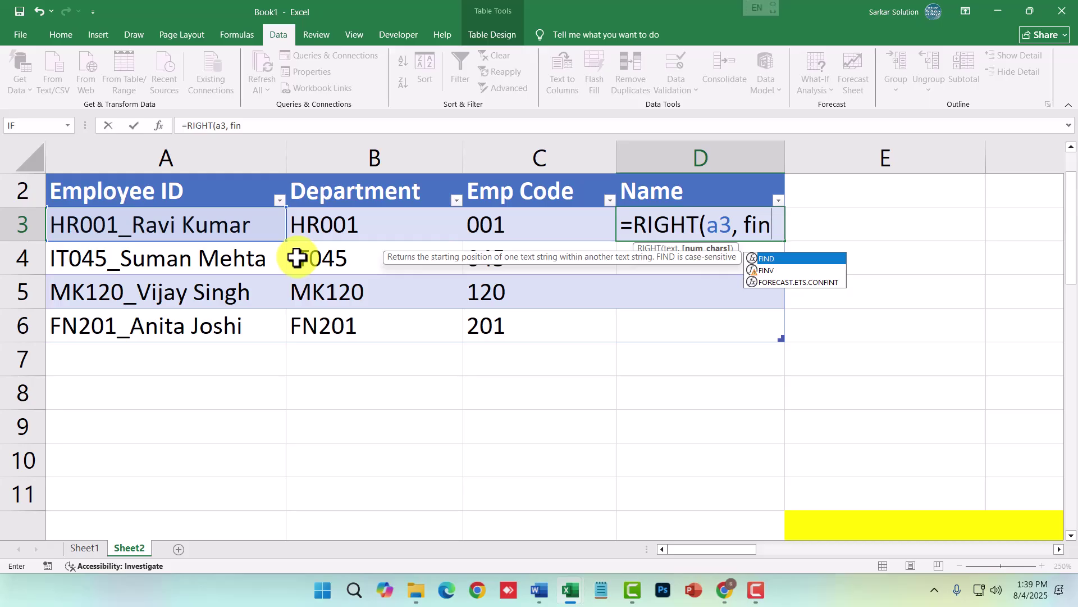
key("Tab")
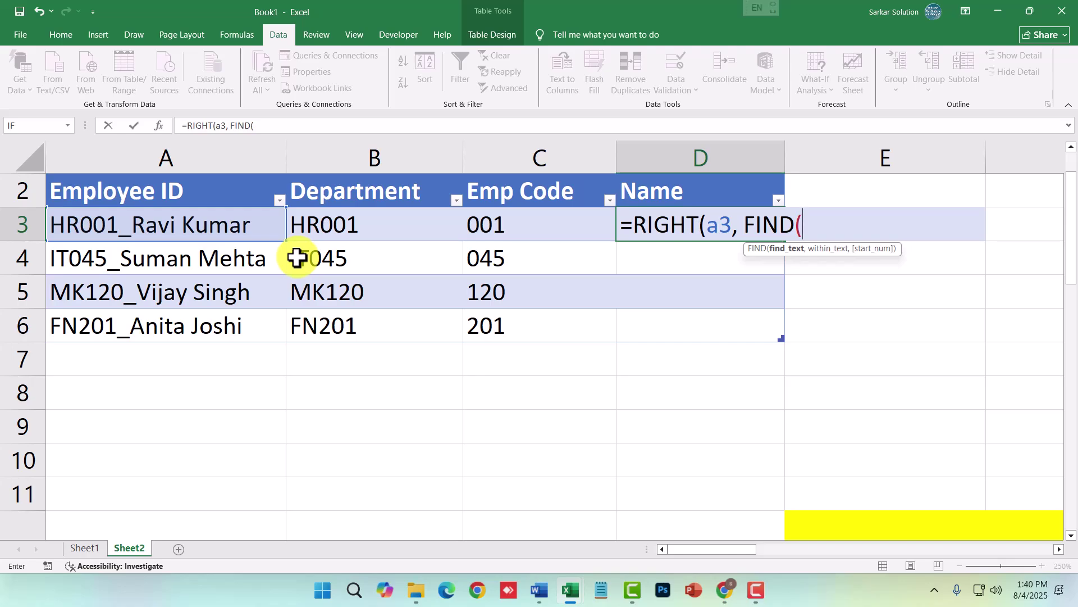
key("BackSpace")
key("BackSpace")
key("BackSpace")
key("BackSpace")
key("BackSpace")
type("len")
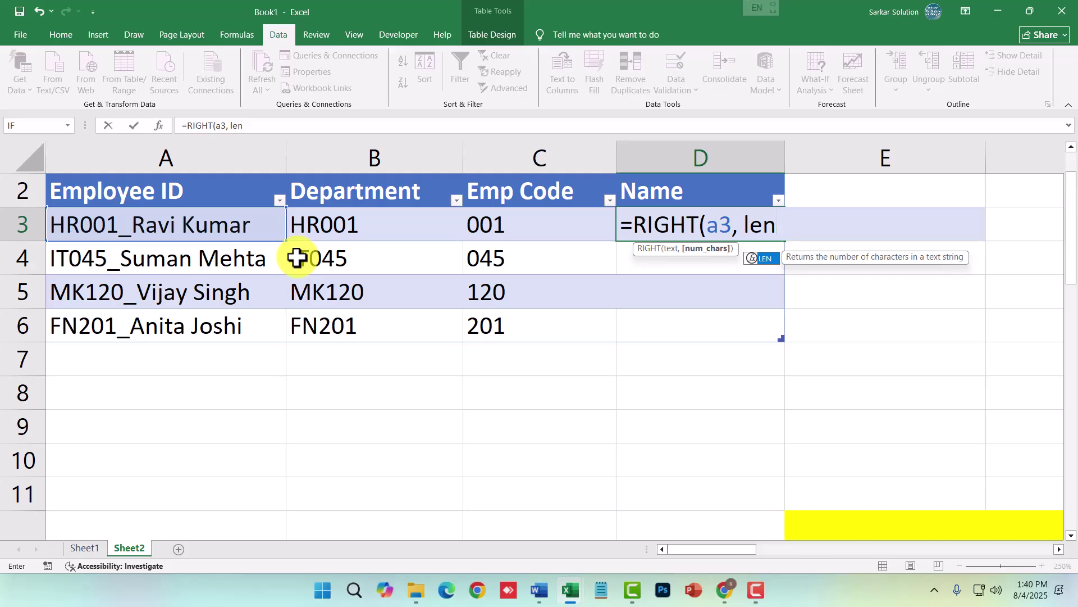
key("Escape")
key("Escape")
- Enter =LEN(A3) in A8, returning 16, and compare it with the ID in A3
left_click(211, 403)
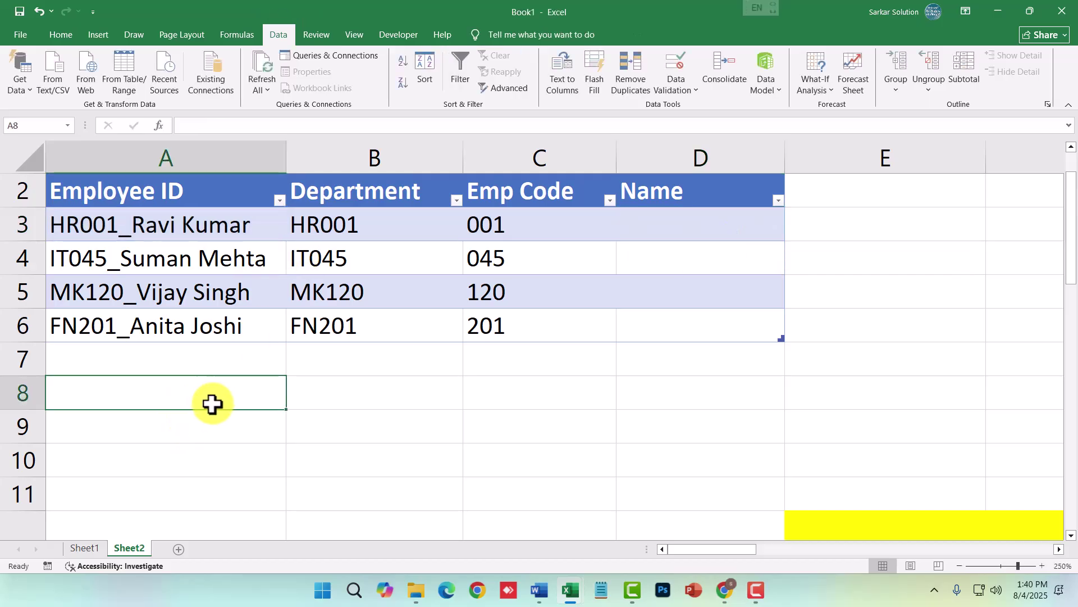
type("=len")
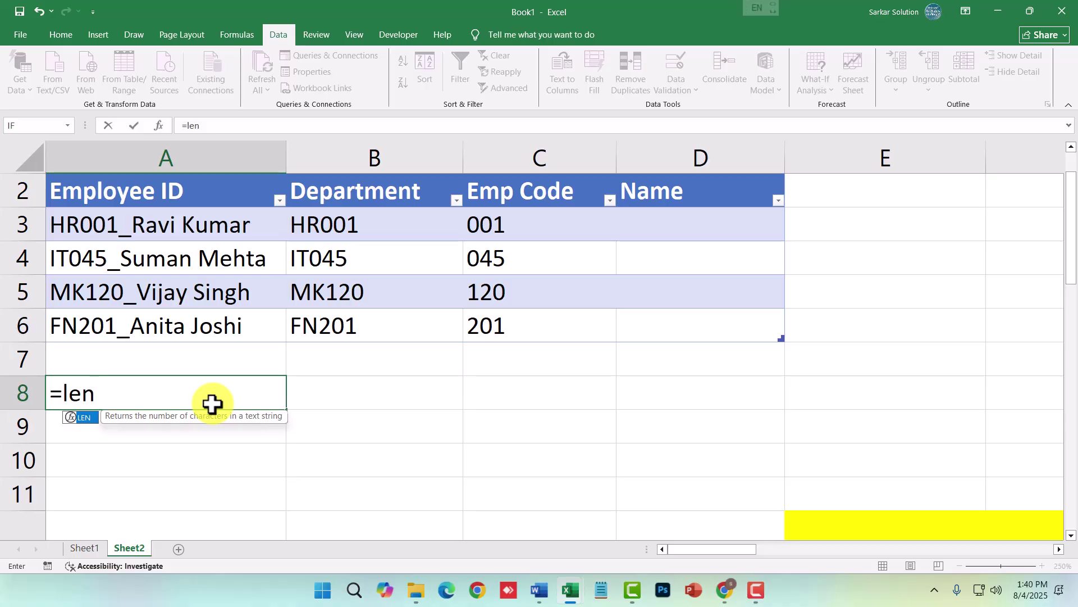
key("Tab")
type("a")
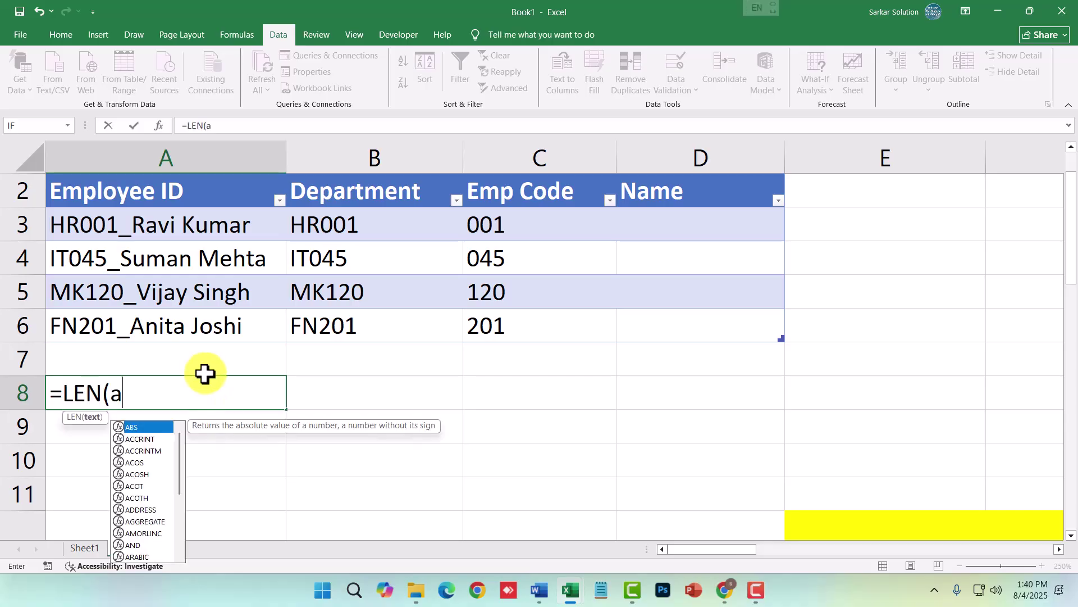
type("3)")
key("Return")
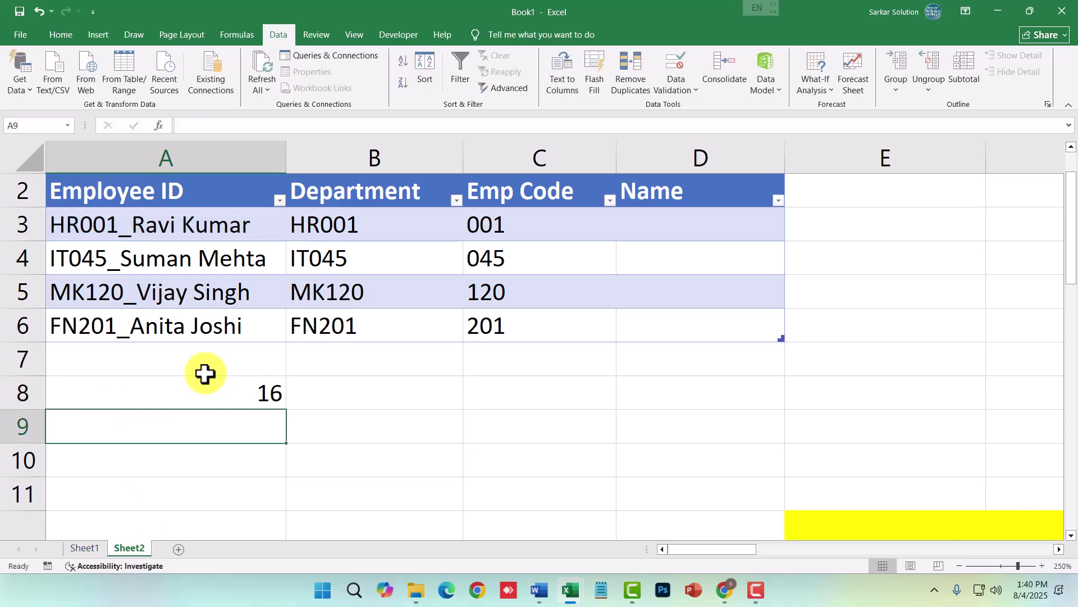
left_click(214, 403)
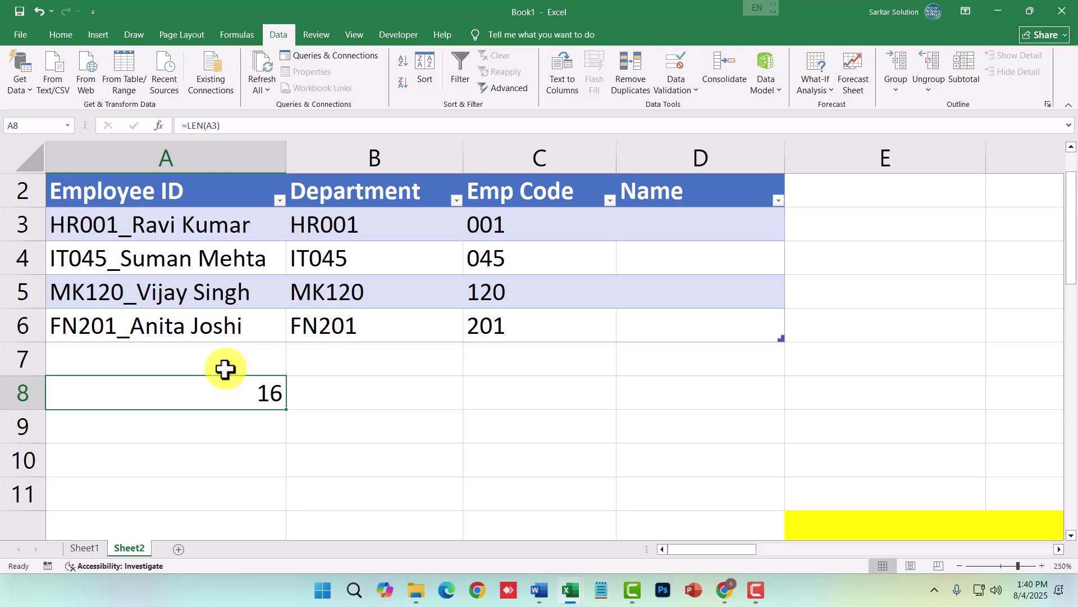
left_click(267, 236)
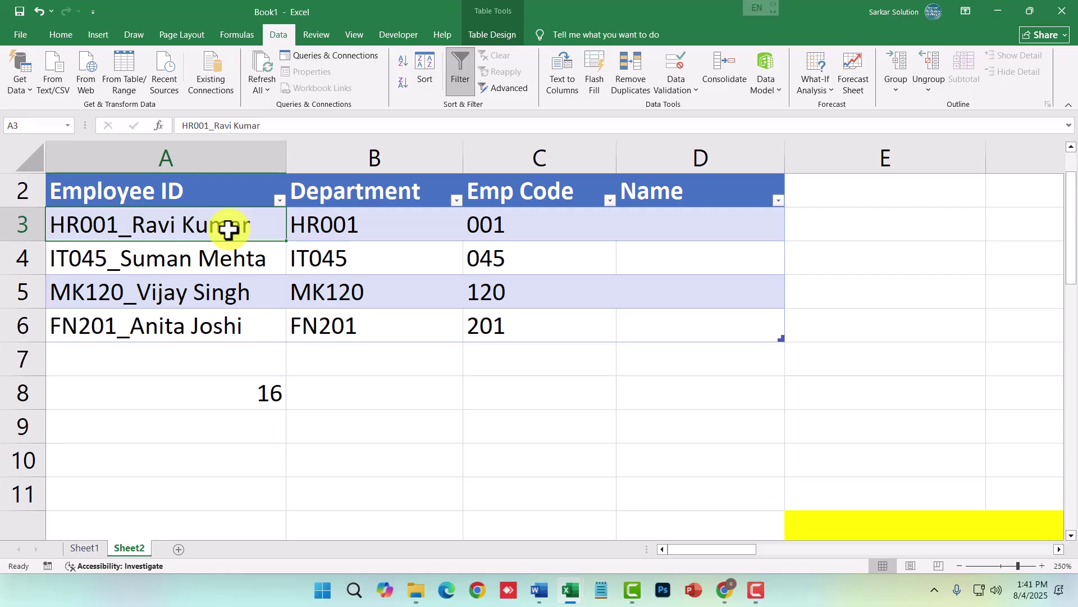
left_click(254, 394)
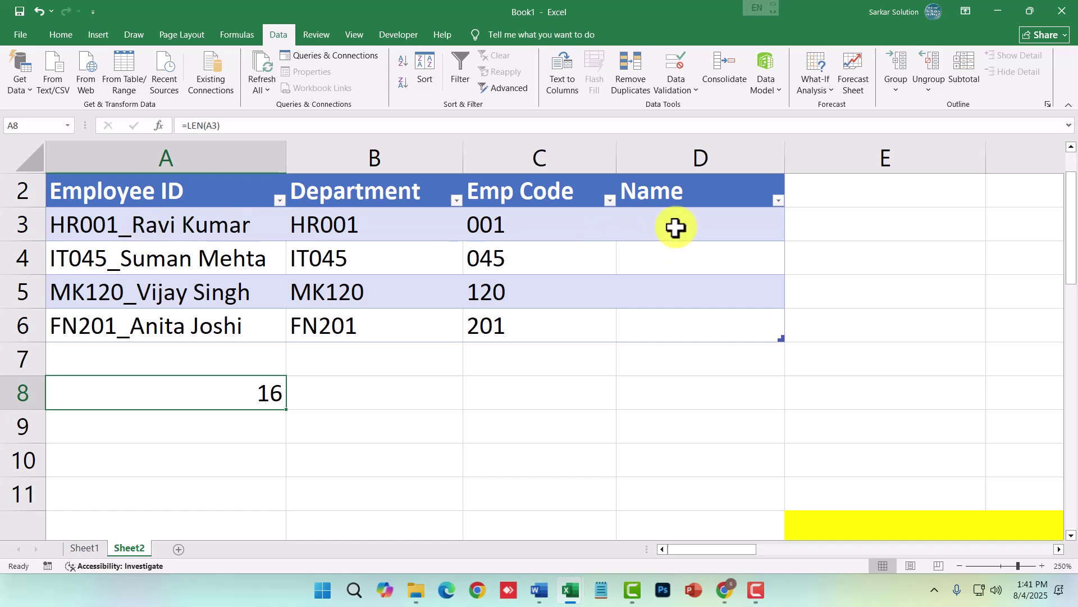
double_click(234, 394)
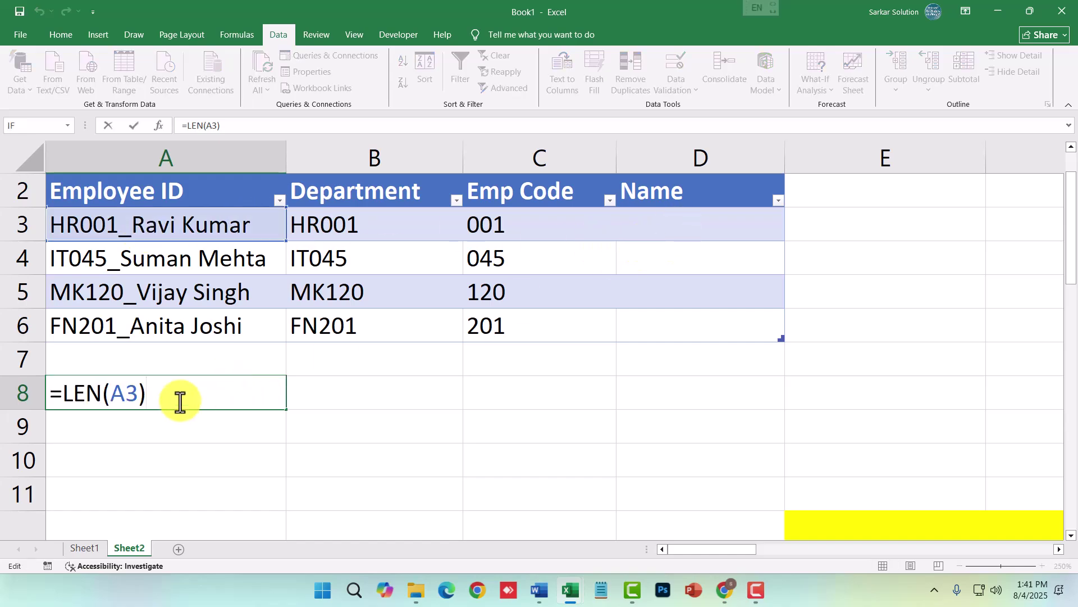
key("Return")
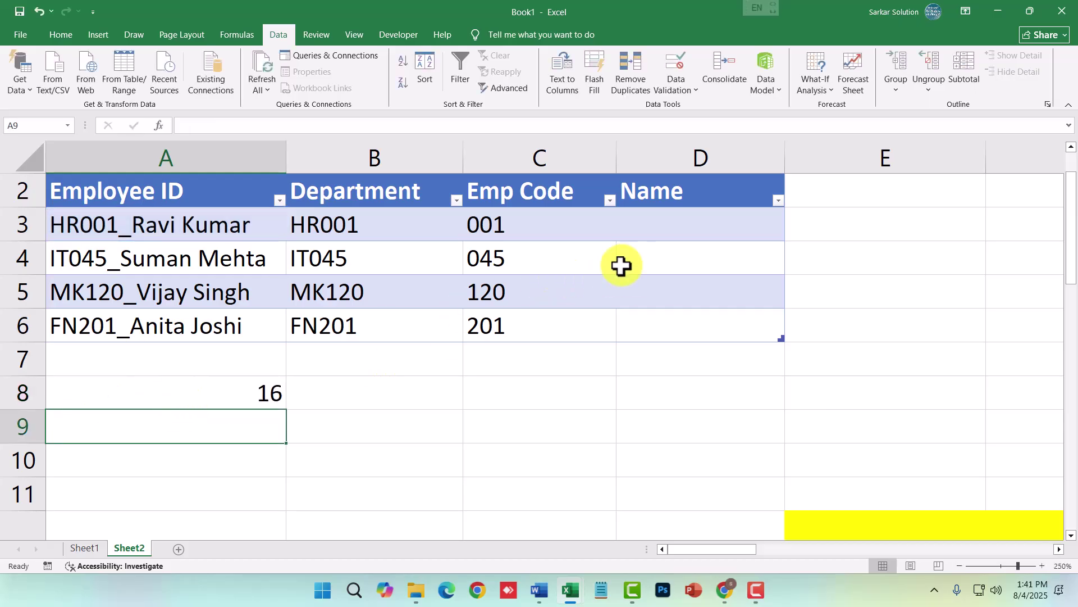
- Enter =RIGHT(A3, LEN(A3)-FIND("_", A3)) in D3 to fill D3:D6 with names
left_click(657, 224)
type("le")
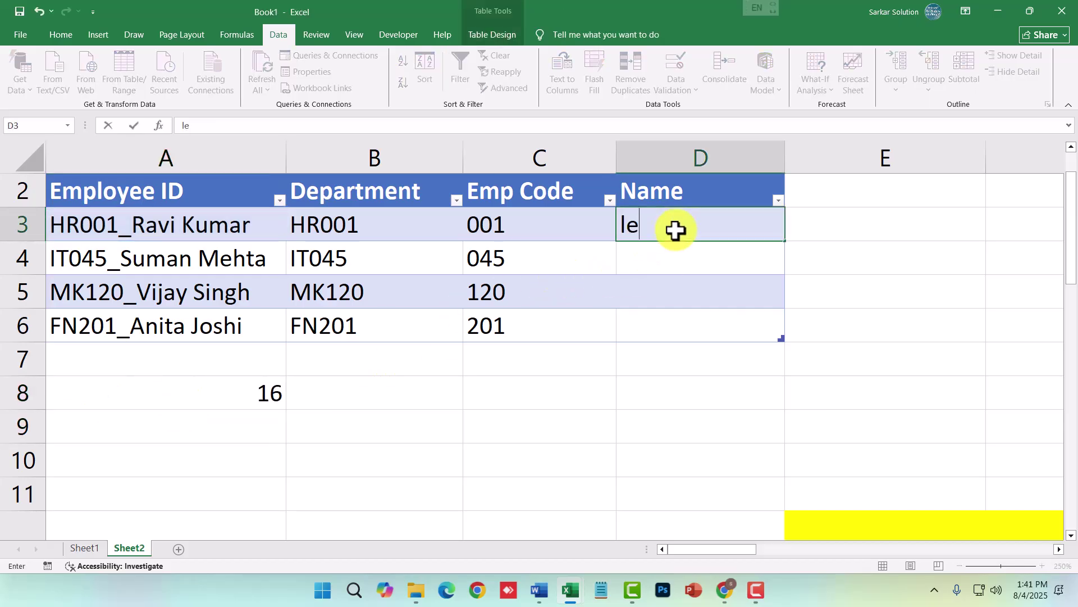
key("BackSpace")
key("BackSpace")
key("BackSpace")
type("ri")
key("BackSpace")
key("BackSpace")
type("=righ")
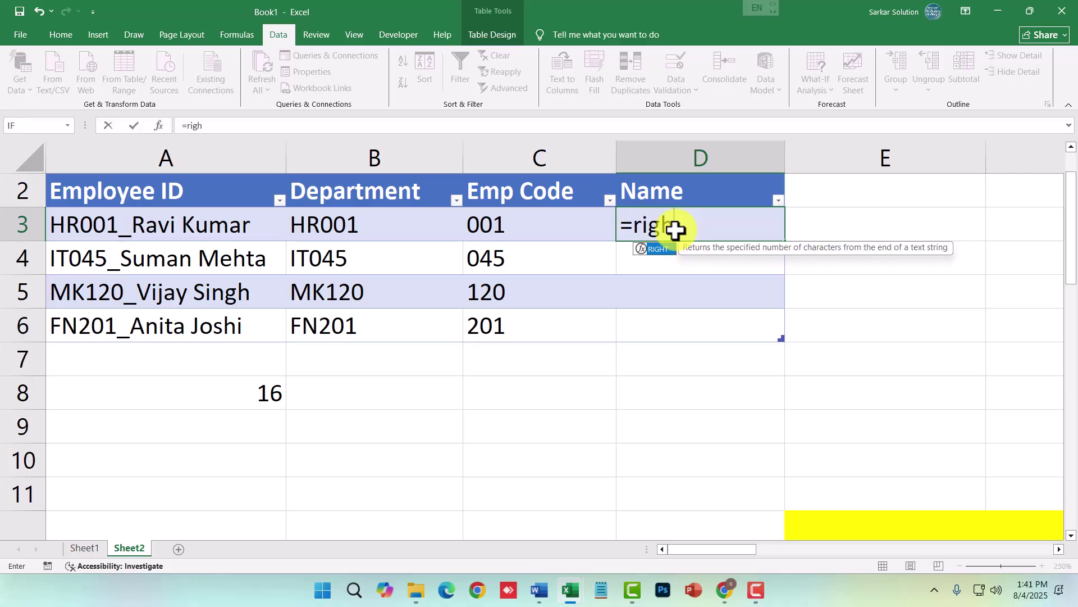
type("g")
key("Tab")
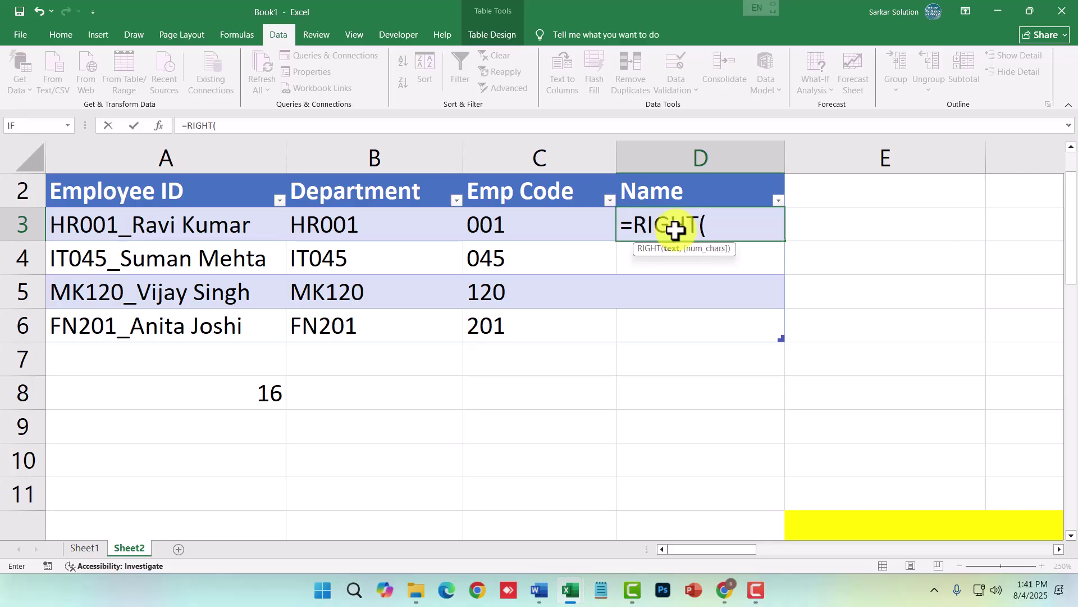
type("a3")
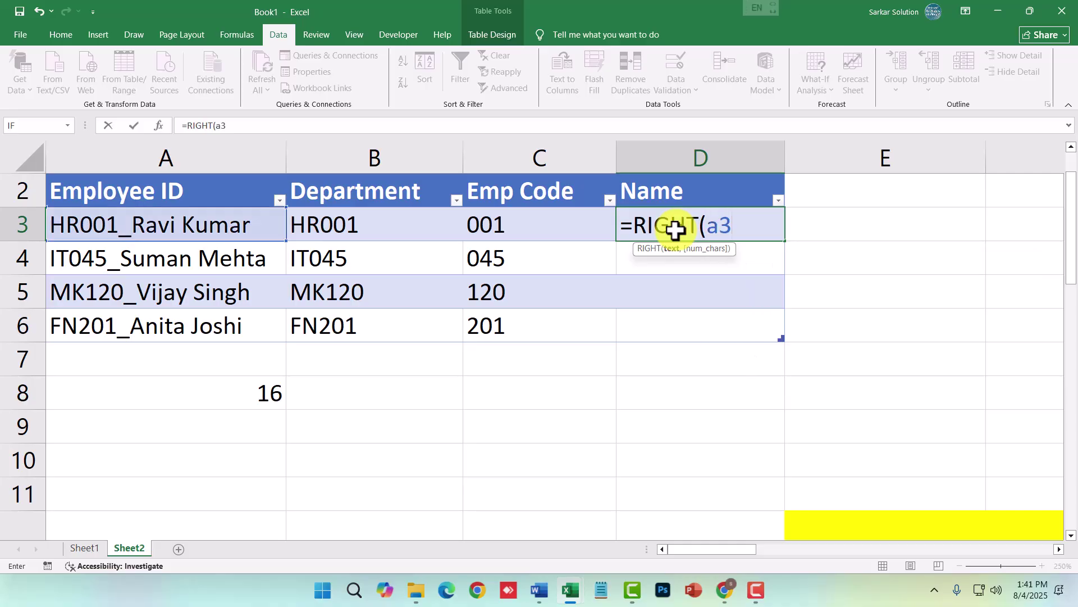
type(", len")
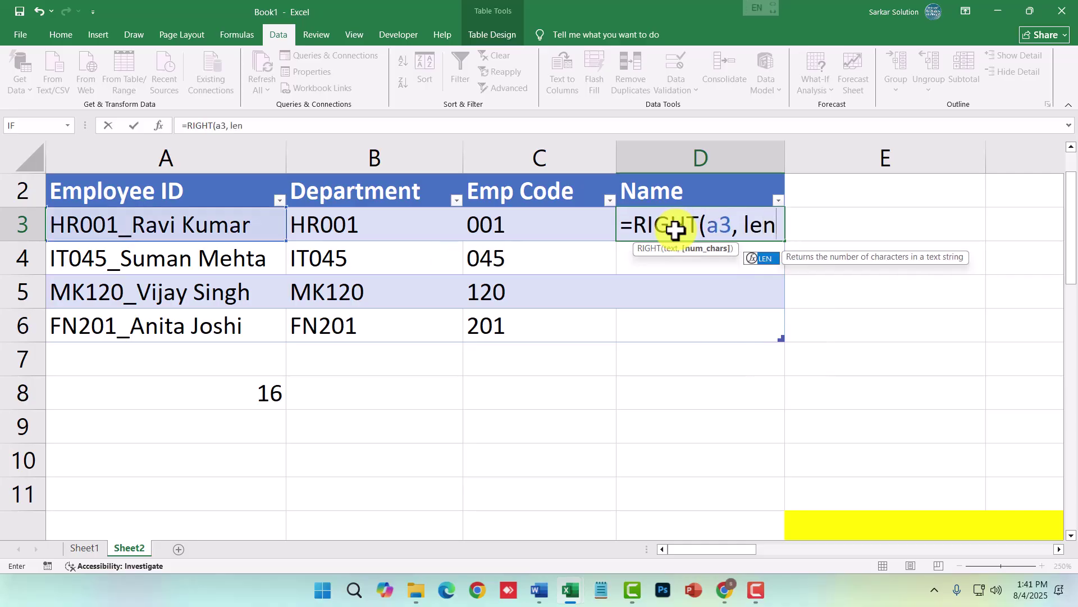
type("(a3")
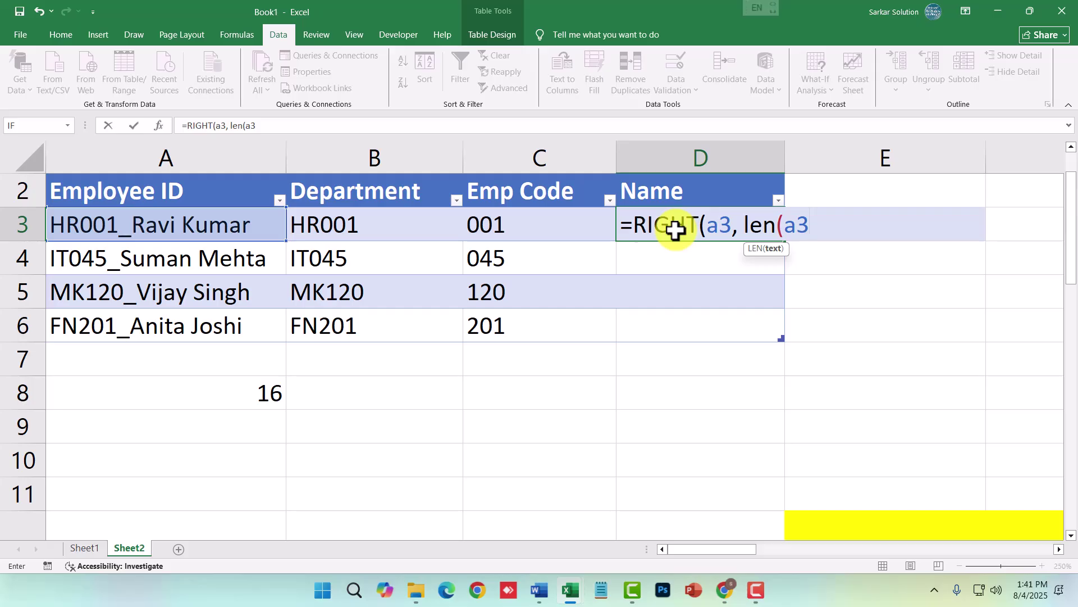
type(")")
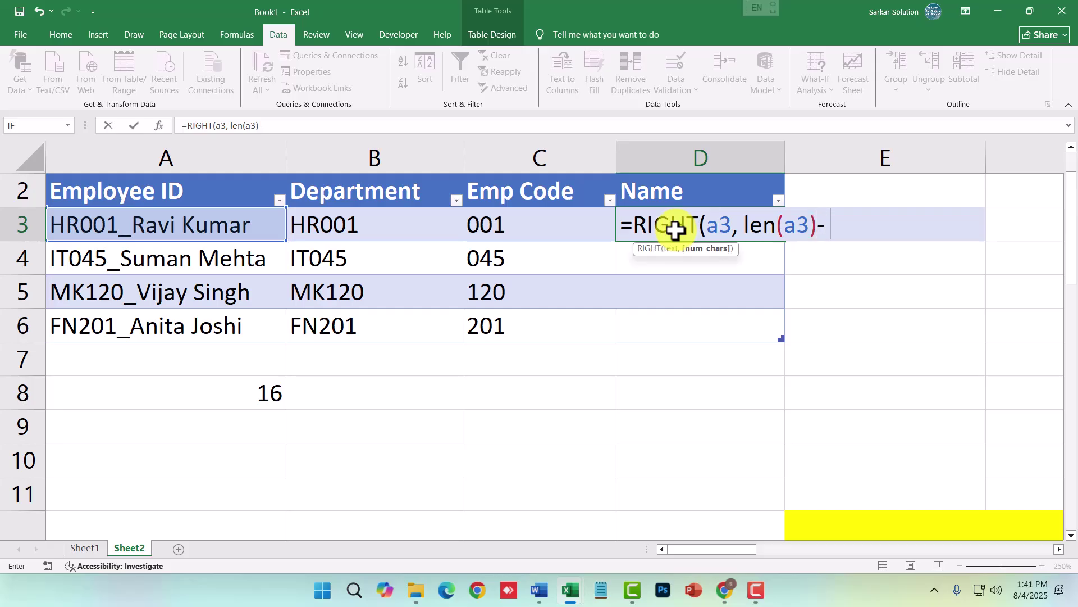
type("- find")
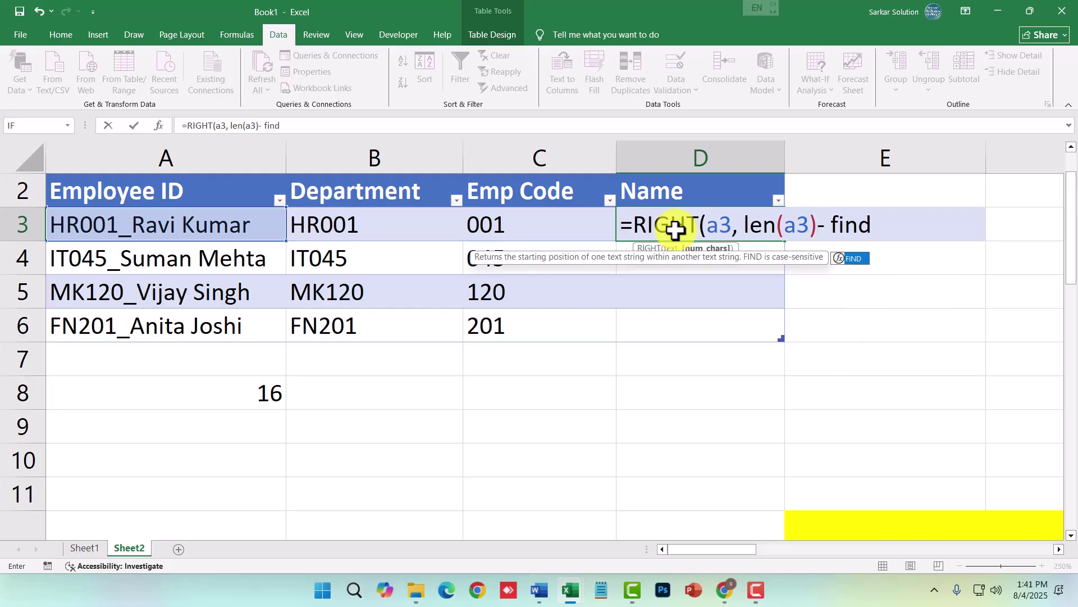
type("(\"_")
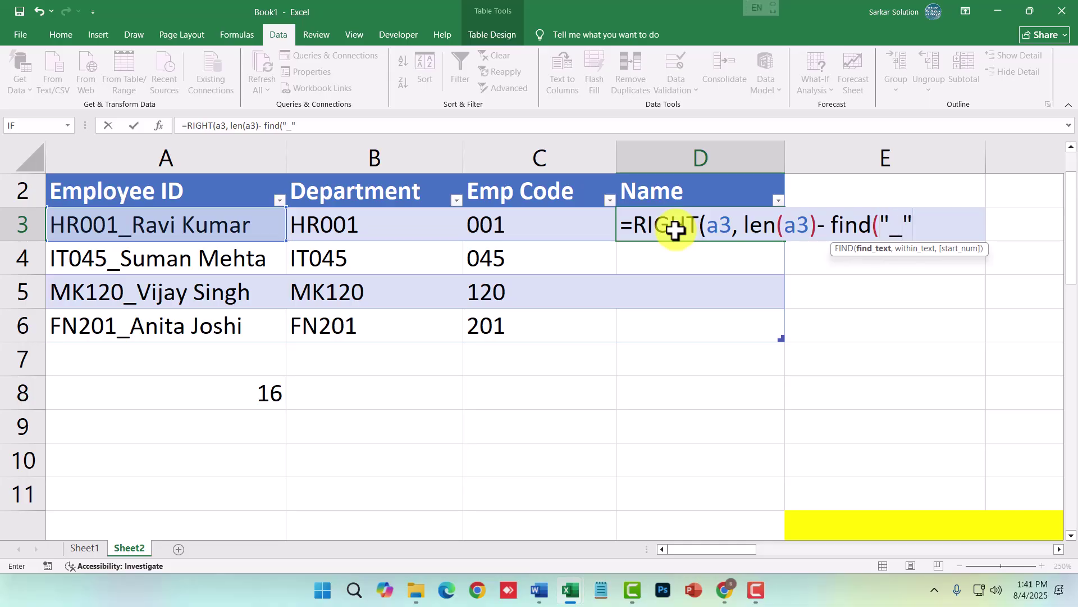
type("\",")
type(" a3")
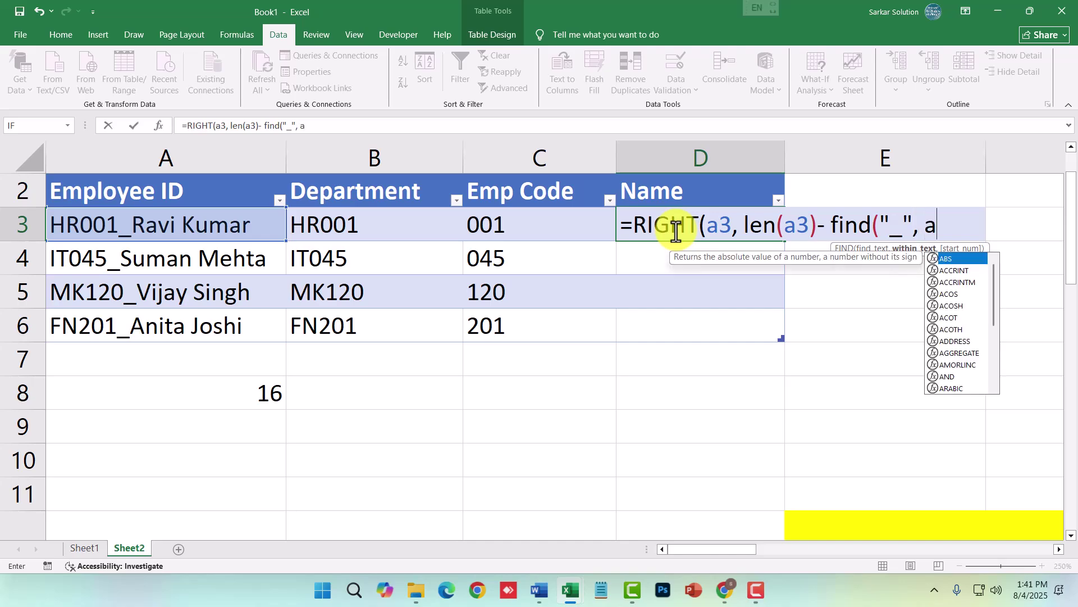
type(")")
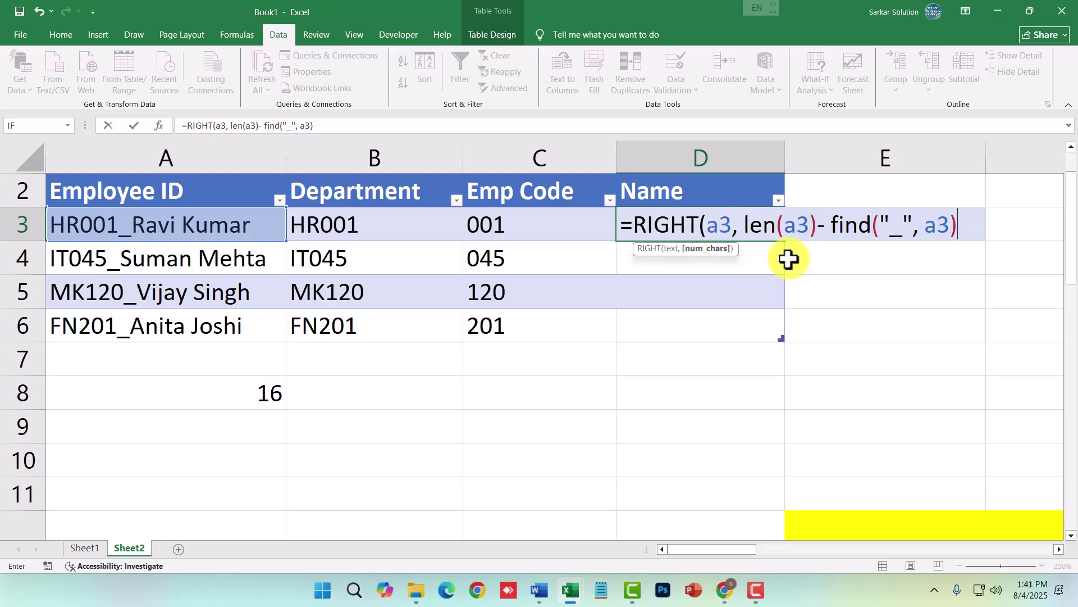
type(")")
key("Return")
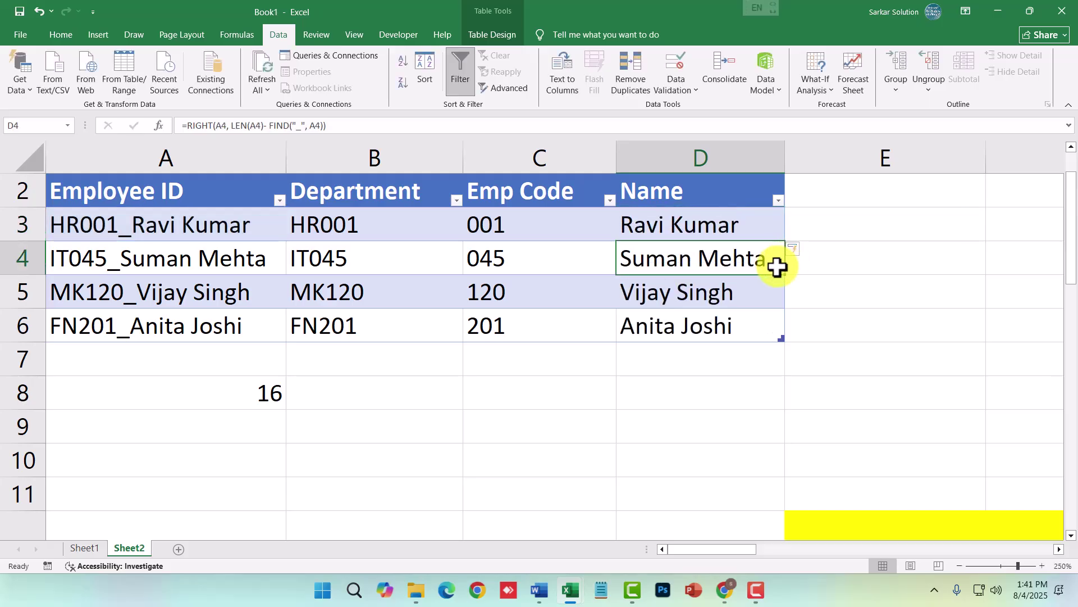
double_click(724, 225)
left_click_drag(706, 225, 987, 224)
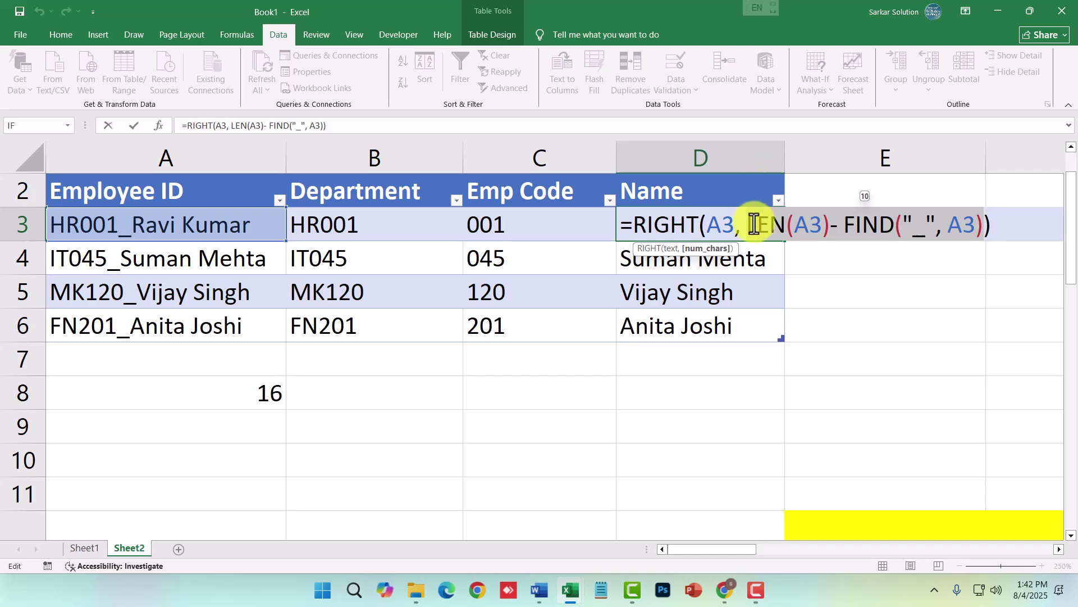
- Review the parts of D3's RIGHT/LEN/FIND formula, commit it, and check D6
double_click(712, 224)
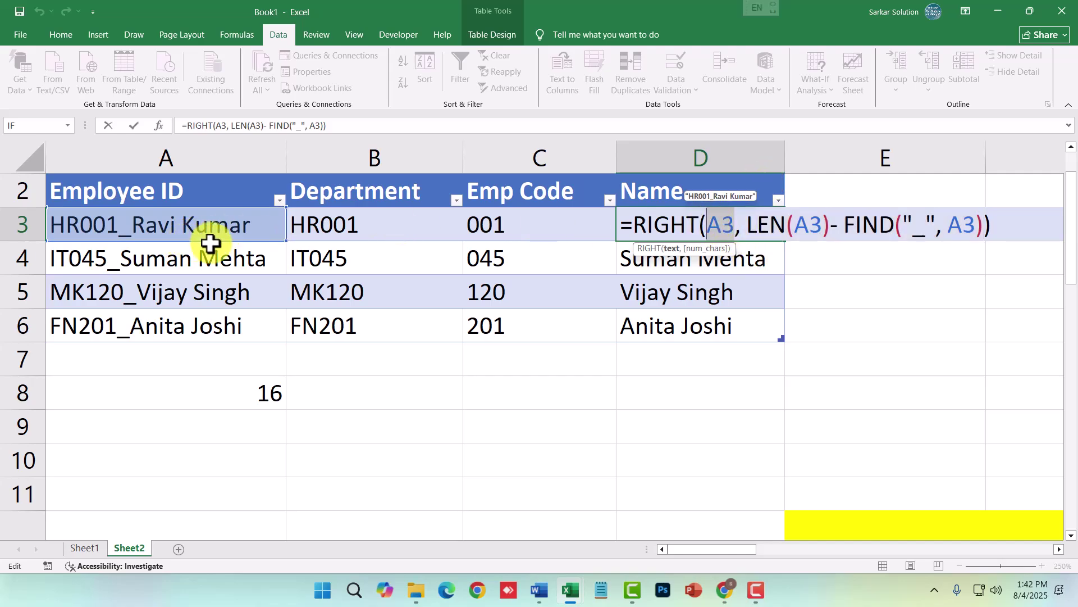
left_click_drag(748, 225, 929, 232)
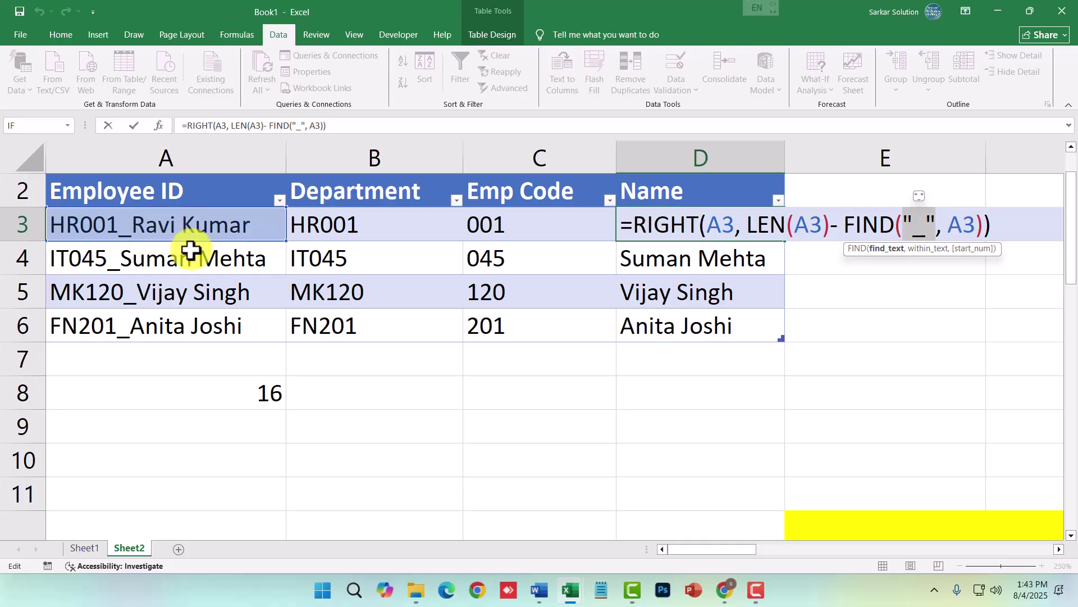
left_click_drag(909, 222, 932, 240)
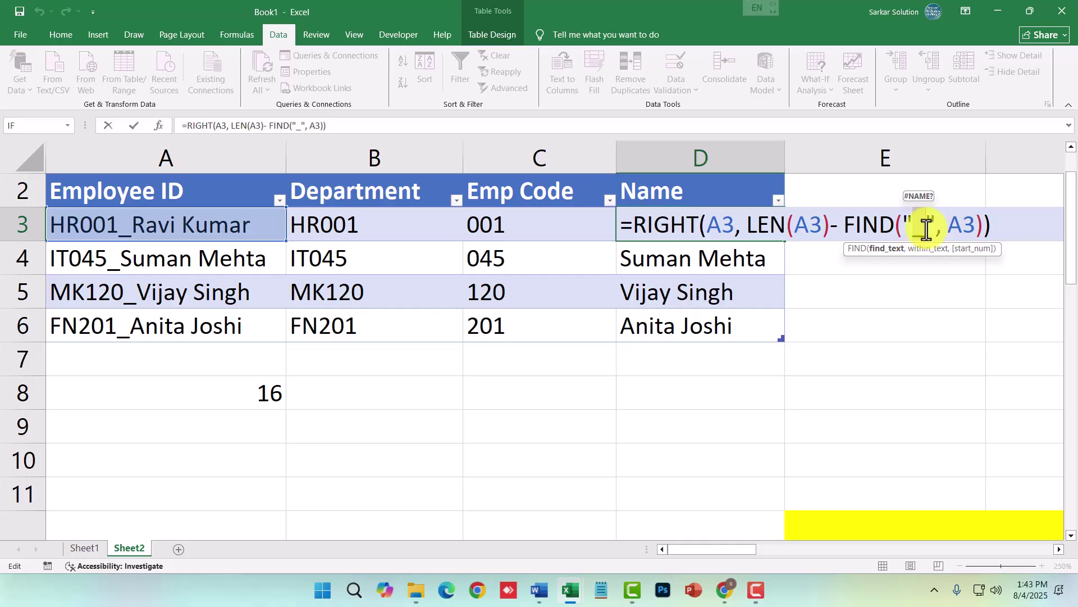
key("Return")
left_click(725, 332)
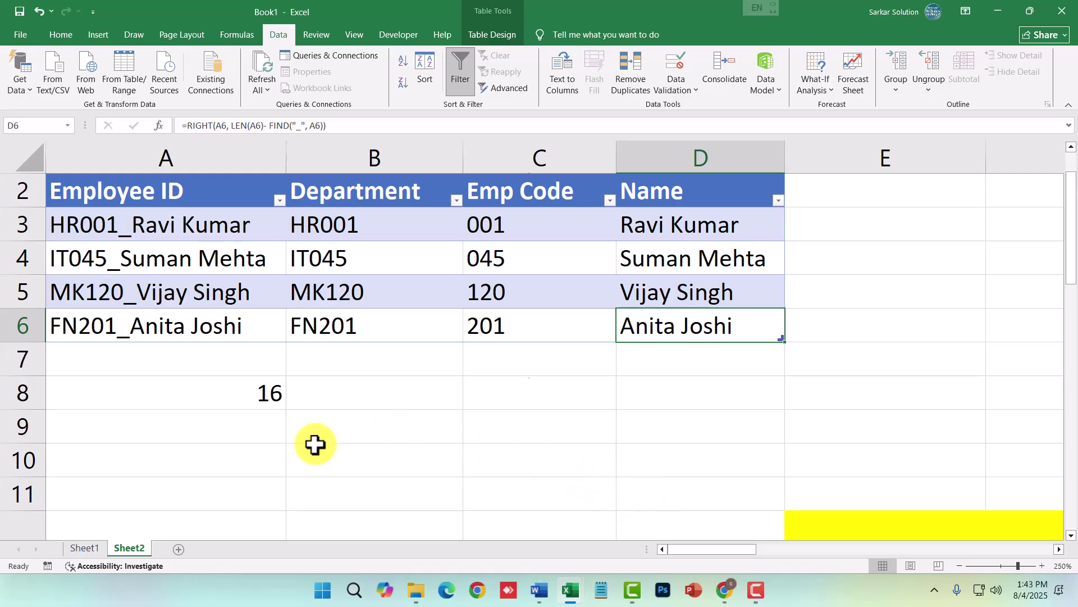
- Type the labels Left, Right, Mid, Len and Find into B10:B14
left_click(387, 466)
type("Left")
key("Return")
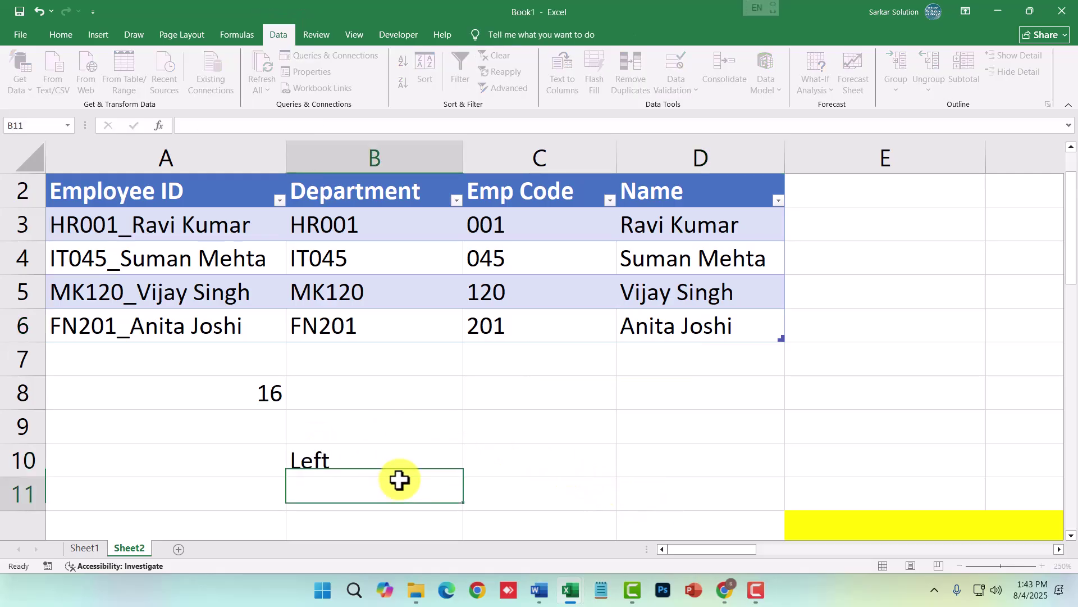
type("Right")
key("Return")
type("L")
key("BackSpace")
key("Home")
key("Delete")
type("Mi")
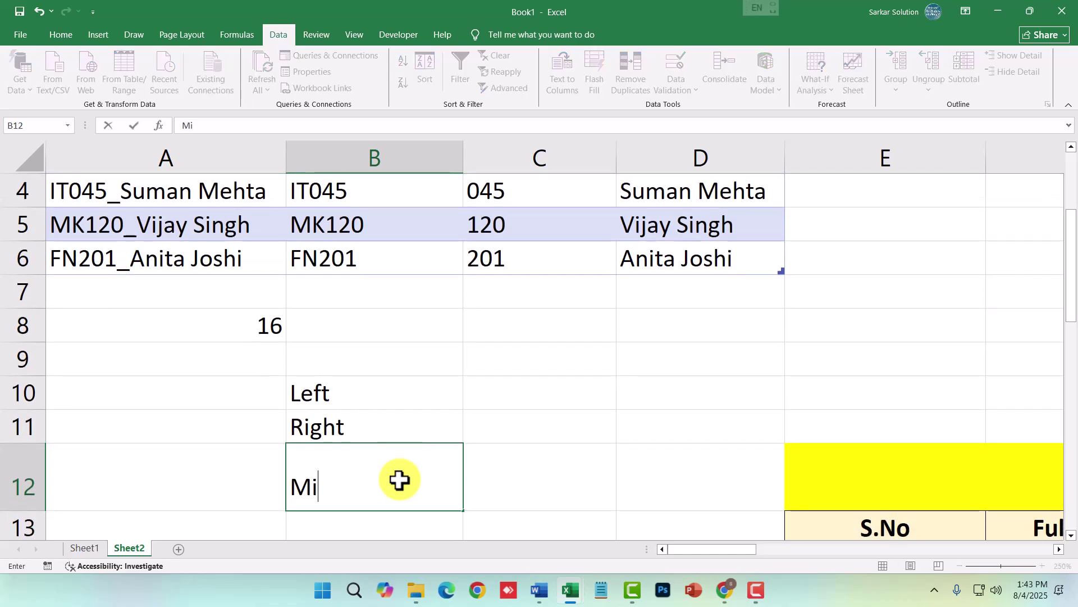
type("d")
key("Return")
type("Len")
key("Return")
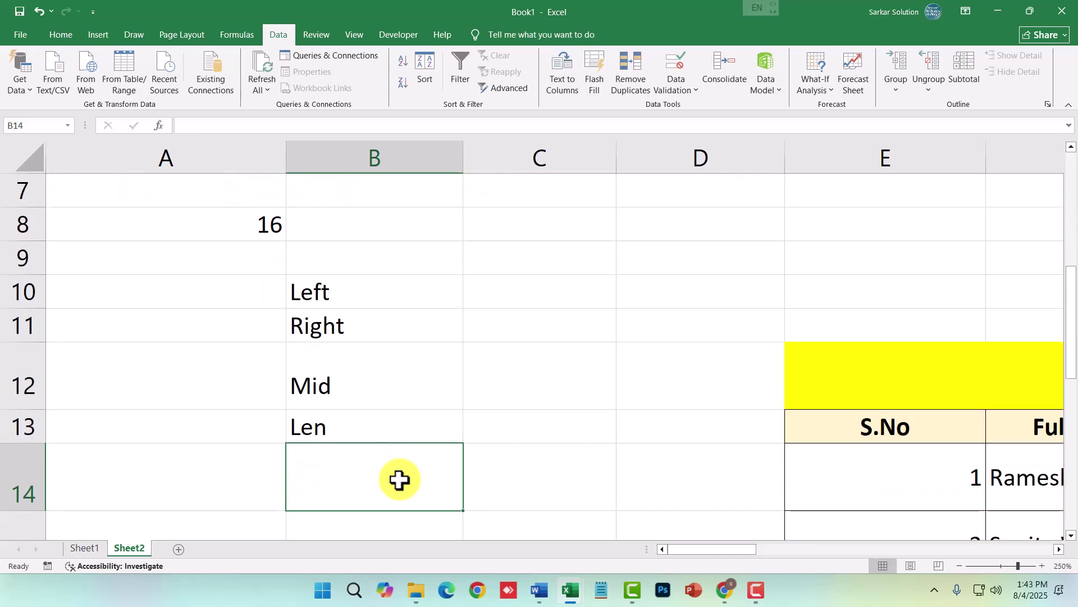
scroll(343, 488, "down", 1)
scroll(337, 452, "up", 1)
scroll(393, 455, "up", 1)
scroll(409, 453, "down", 2)
type("Find")
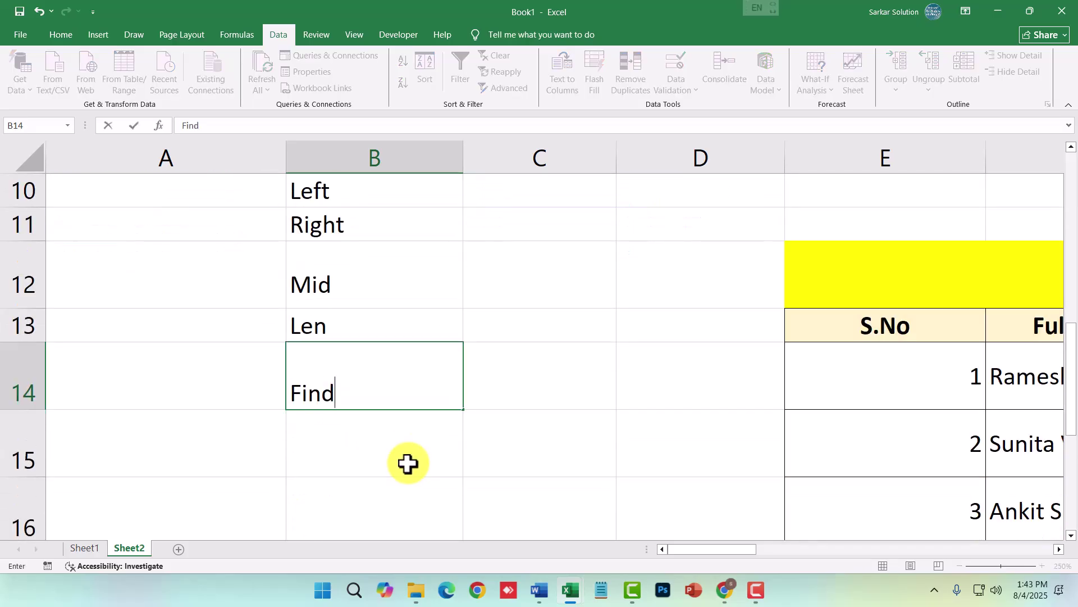
key("Return")
- Enter a sample first name in B16 and a surname in B17
scroll(408, 463, "down", 1)
left_click(339, 399)
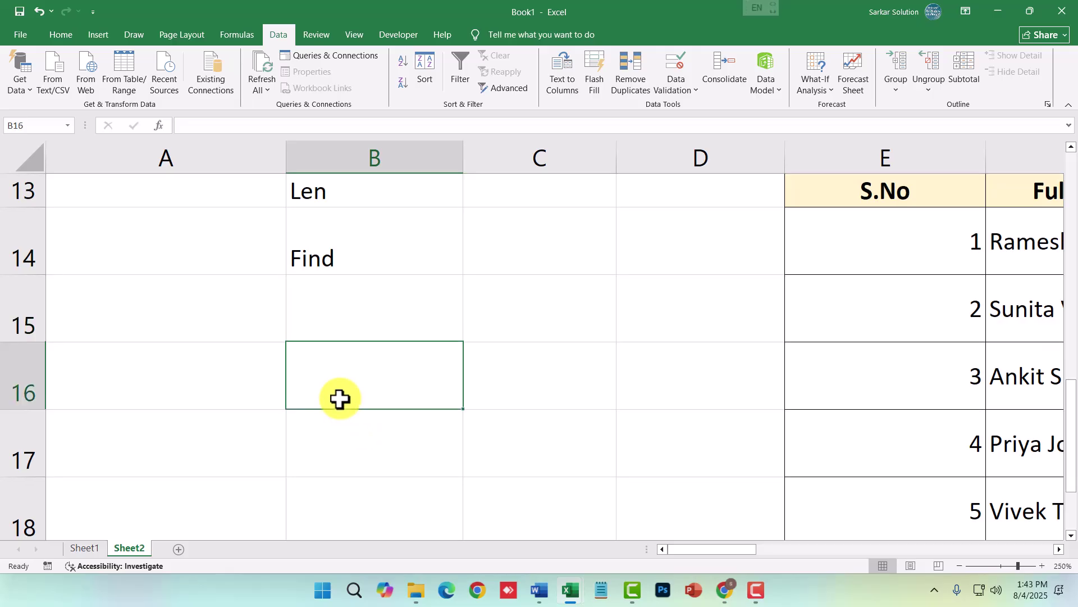
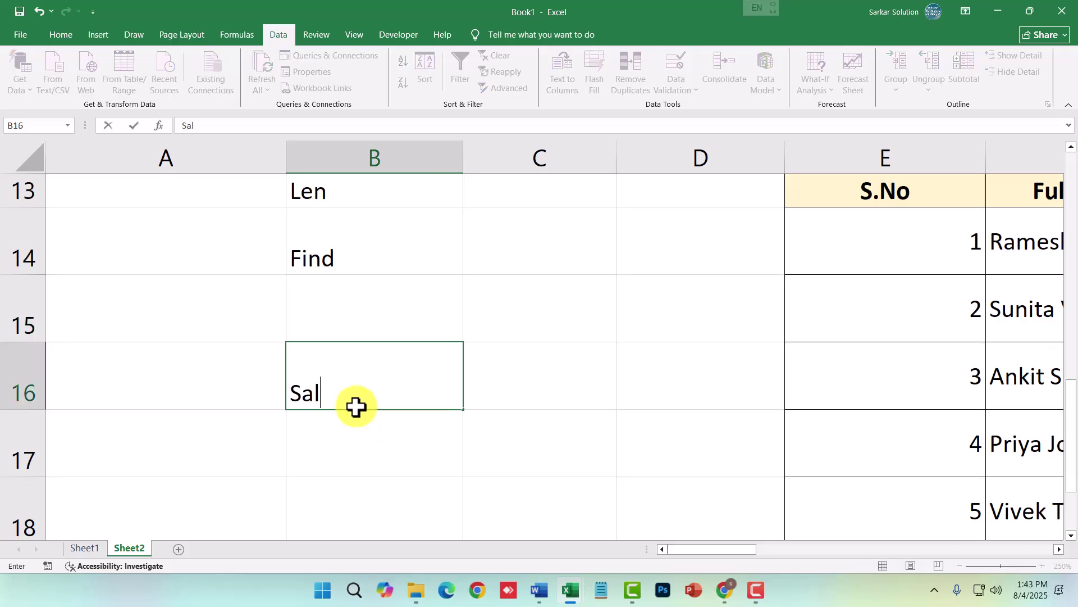
key("Return")
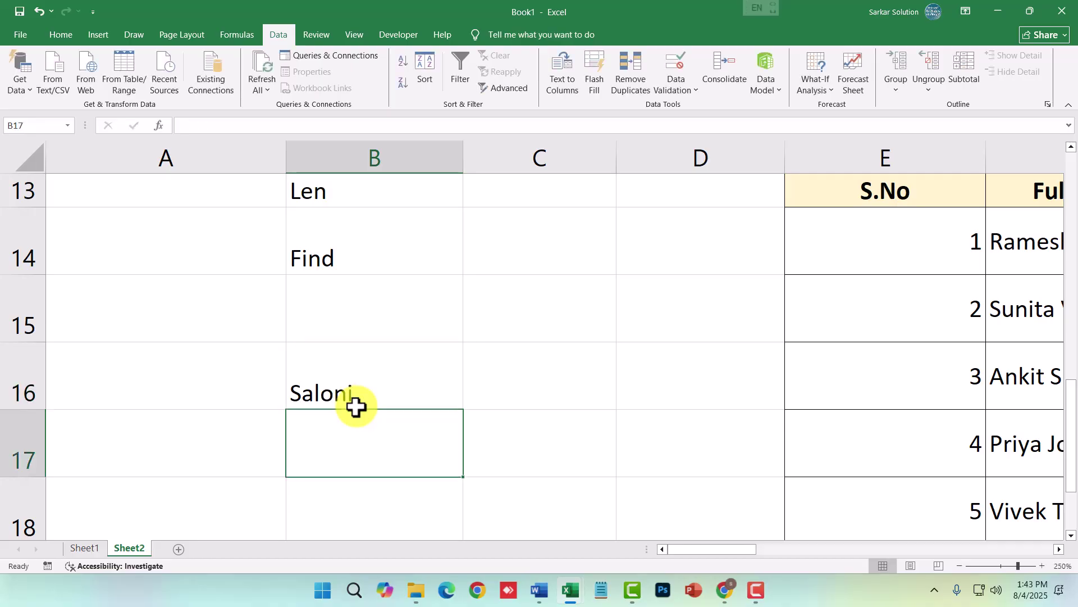
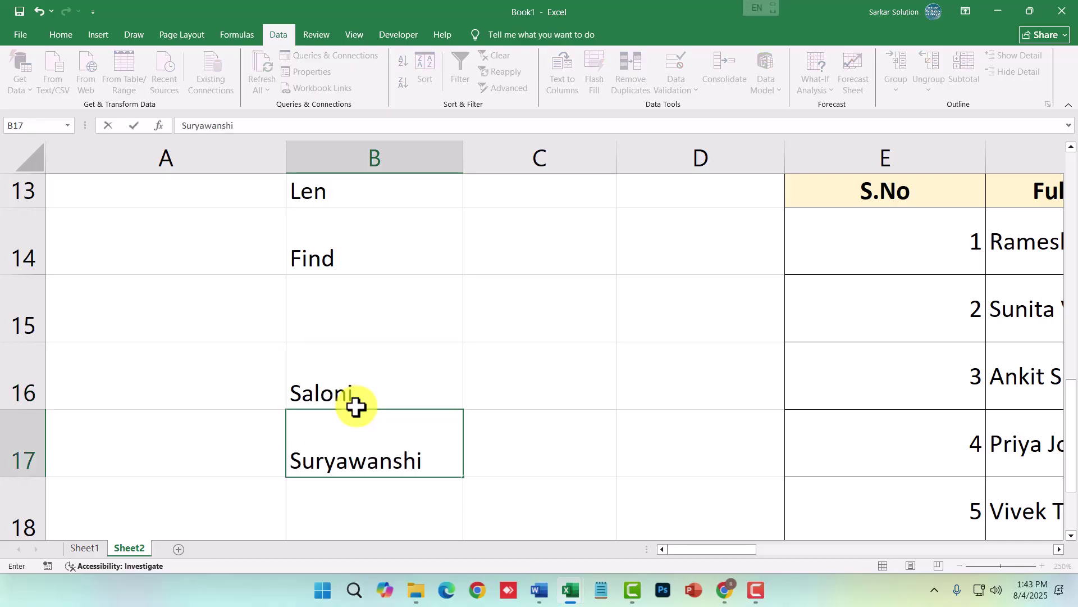
key("Return")
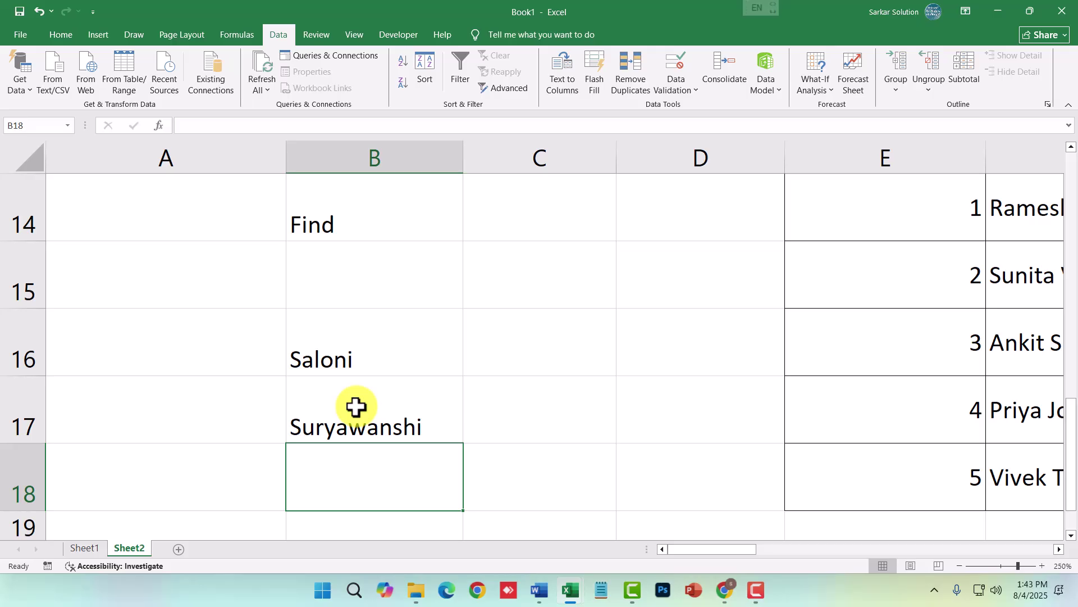
type("=con")
type("a")
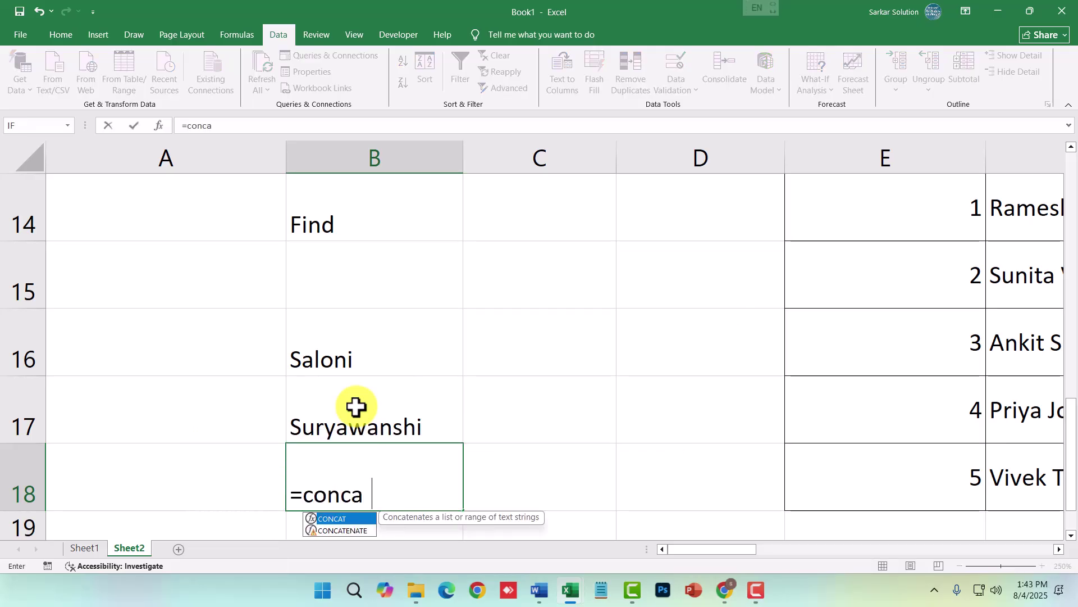
type("tinate")
- Fix the misspelled function and enter =CONCATENATE(B16, B17) in B18
key("BackSpace")
key("BackSpace")
key("BackSpace")
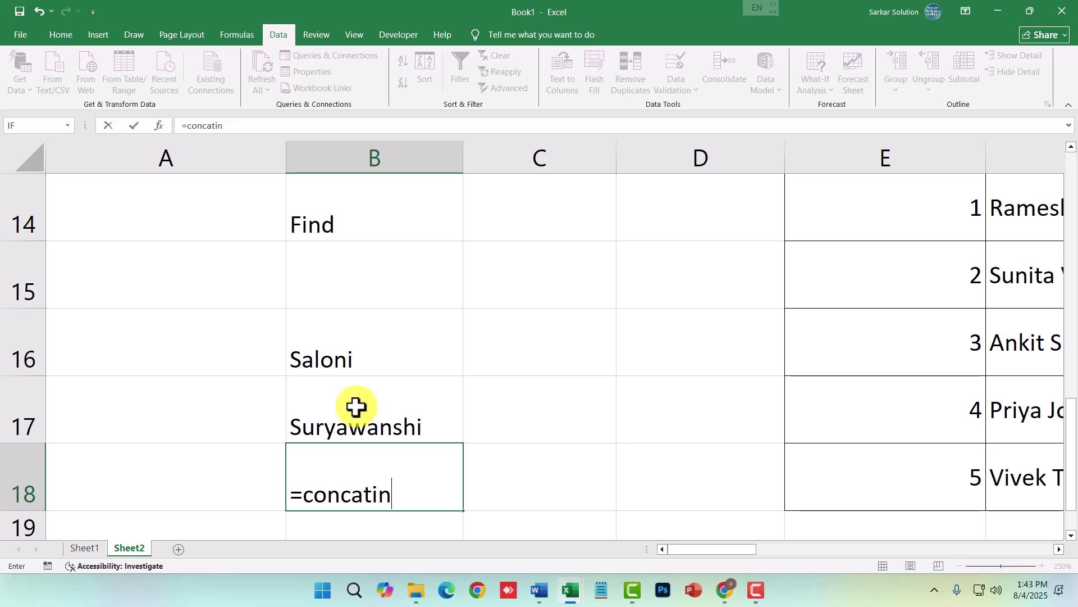
key("BackSpace")
key("BackSpace")
key("Tab")
key("BackSpace")
key("BackSpace")
key("Down")
key("Return")
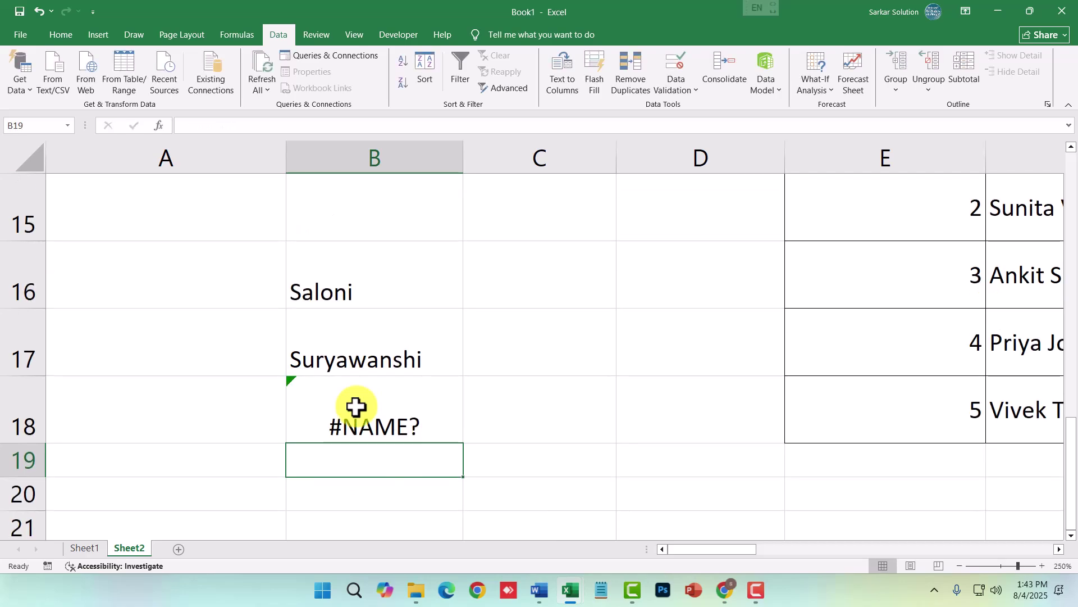
double_click(282, 393)
double_click(384, 418)
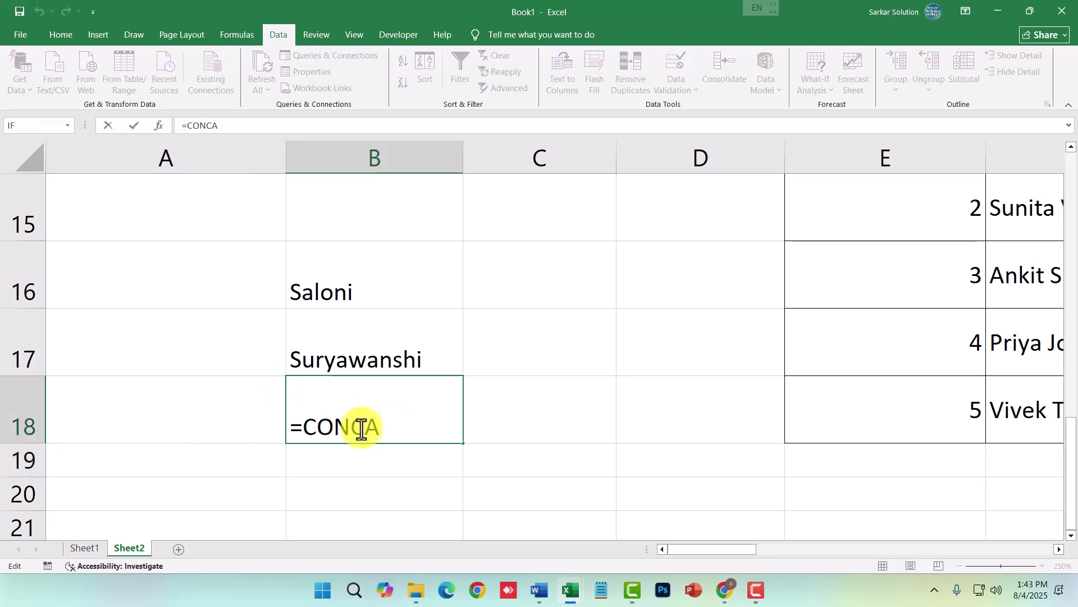
type("tenat")
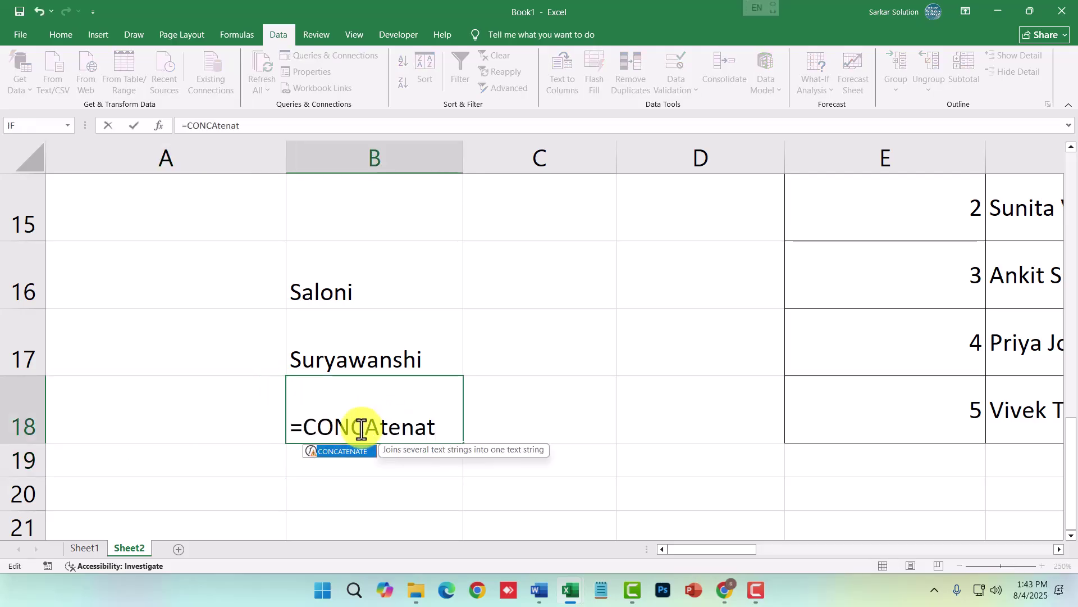
type("e")
key("Tab")
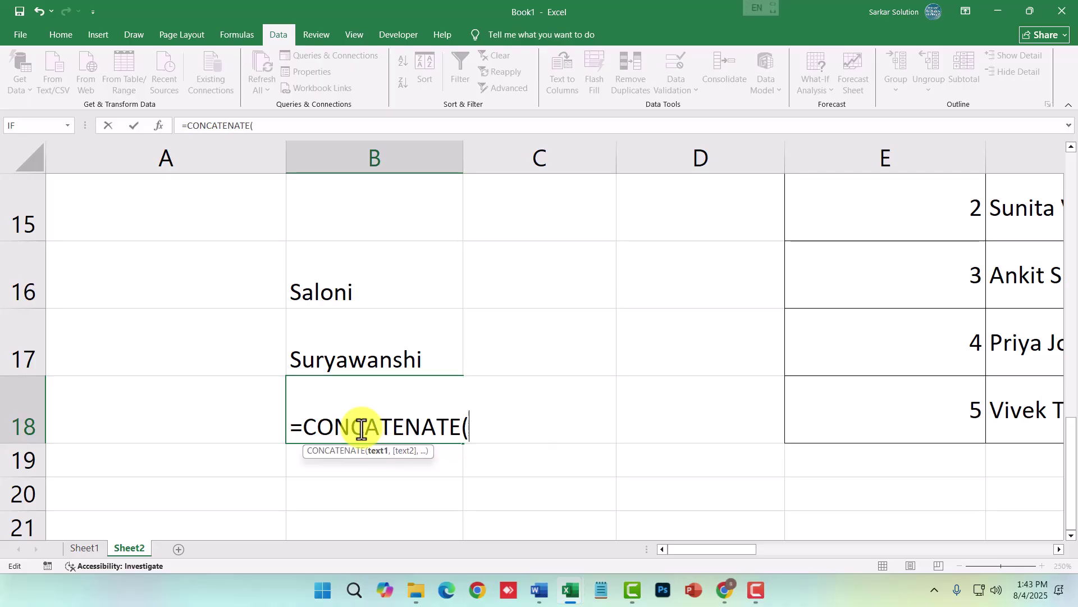
left_click_drag(305, 427, 469, 432)
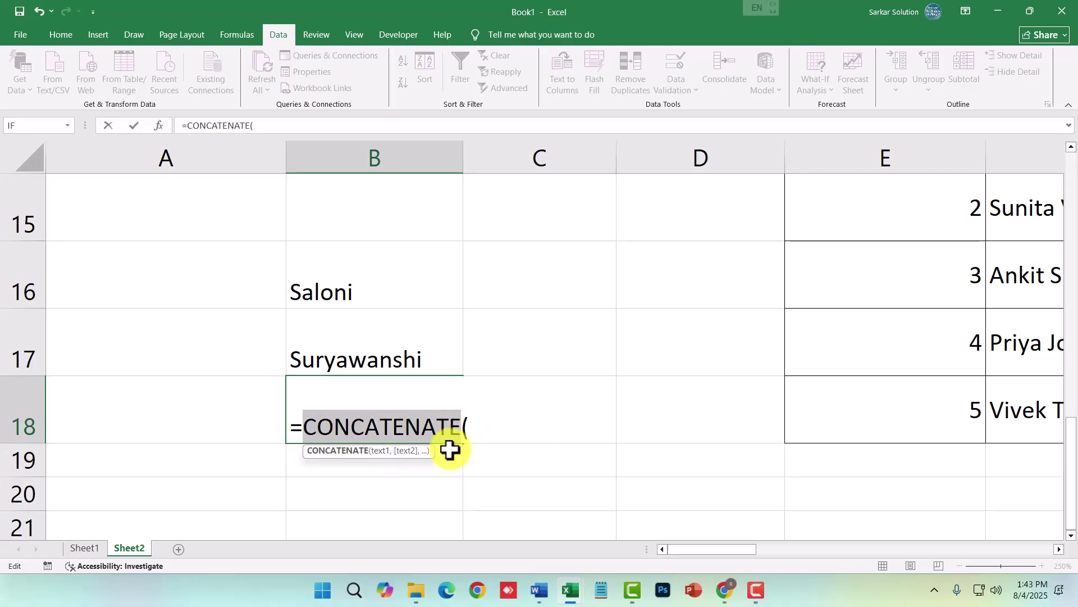
left_click(481, 442)
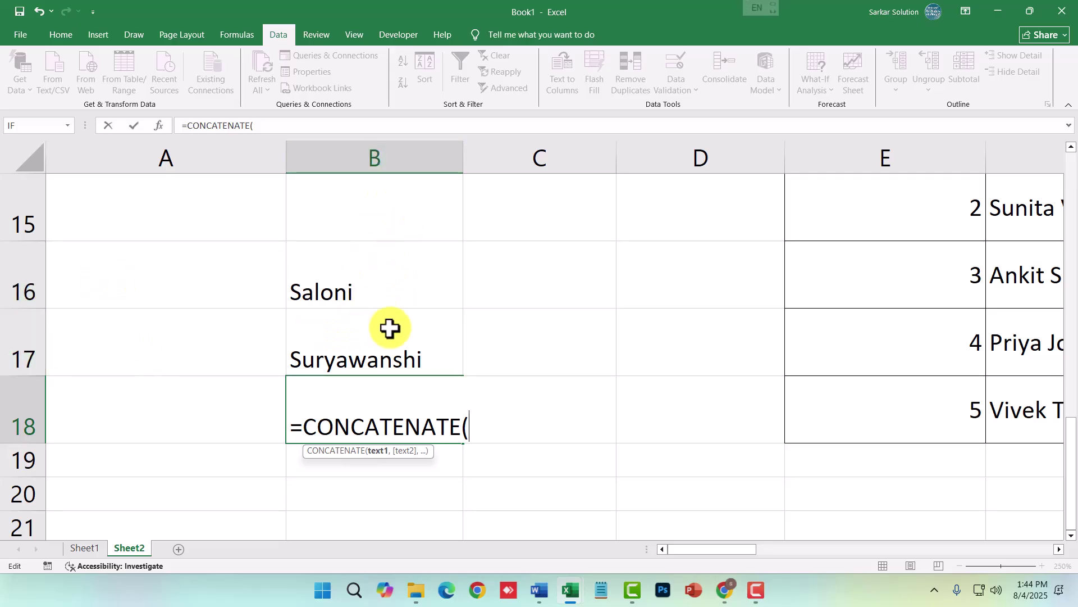
type("b16,")
type("b17")
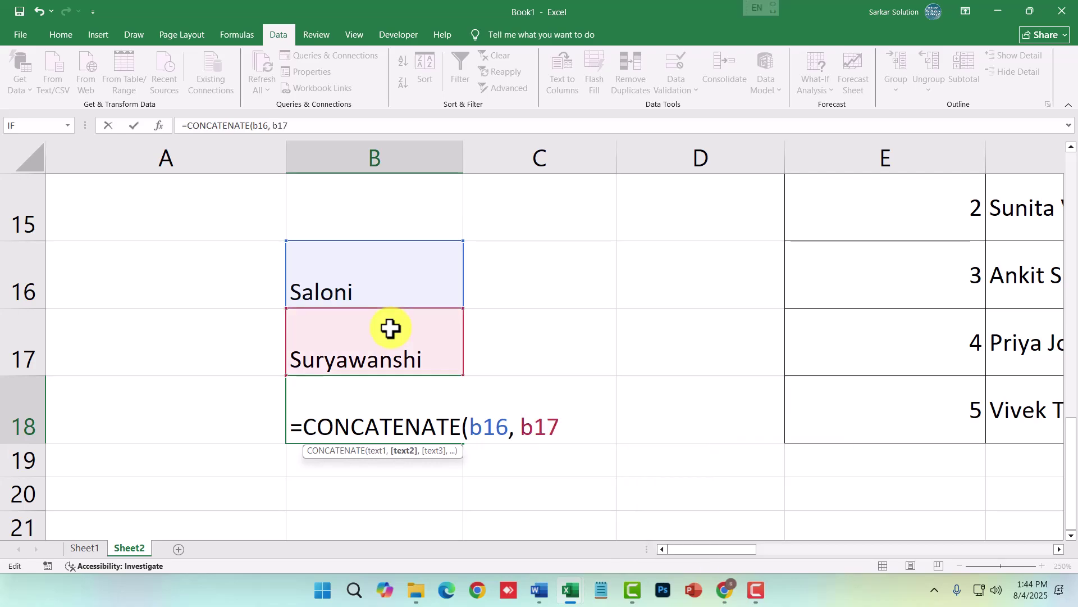
type(")")
key("Return")
- Insert a " " argument so B18 becomes =CONCATENATE(B16, " ", B17)
left_click(404, 416)
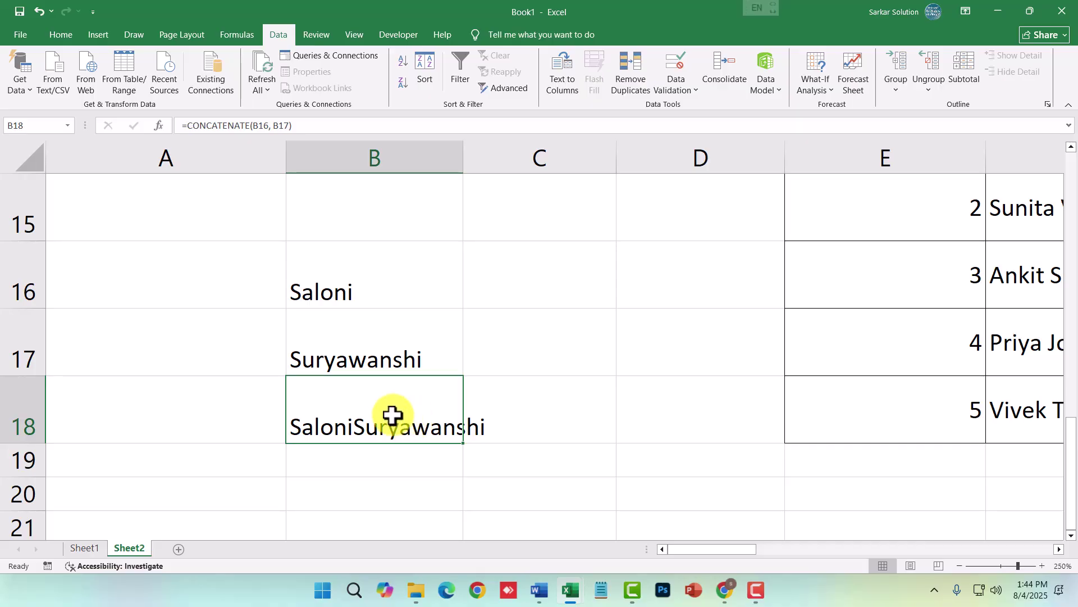
double_click(376, 426)
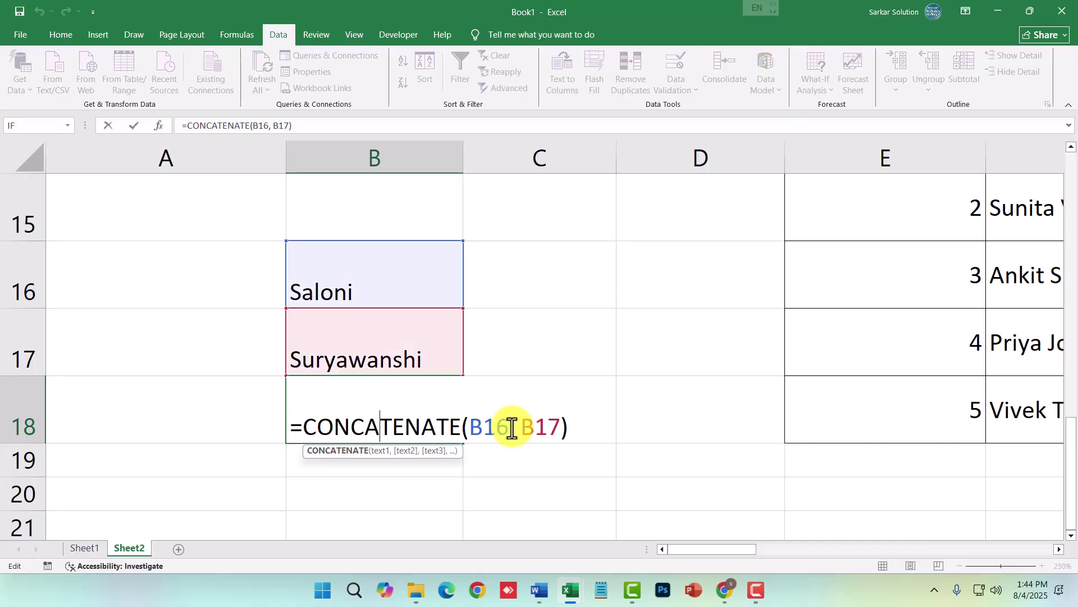
left_click(515, 428)
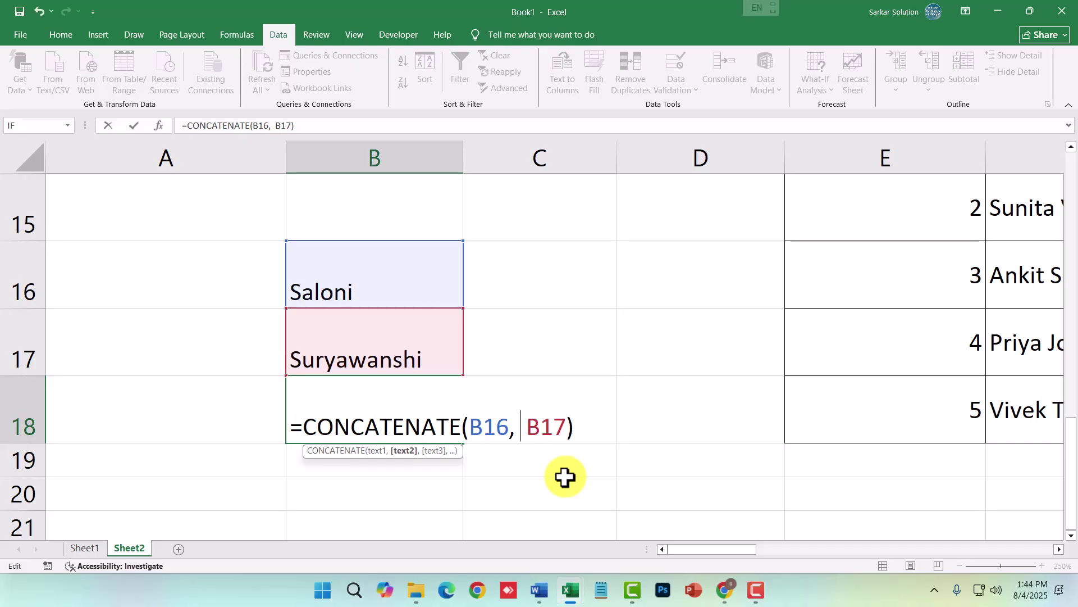
type("\" \",")
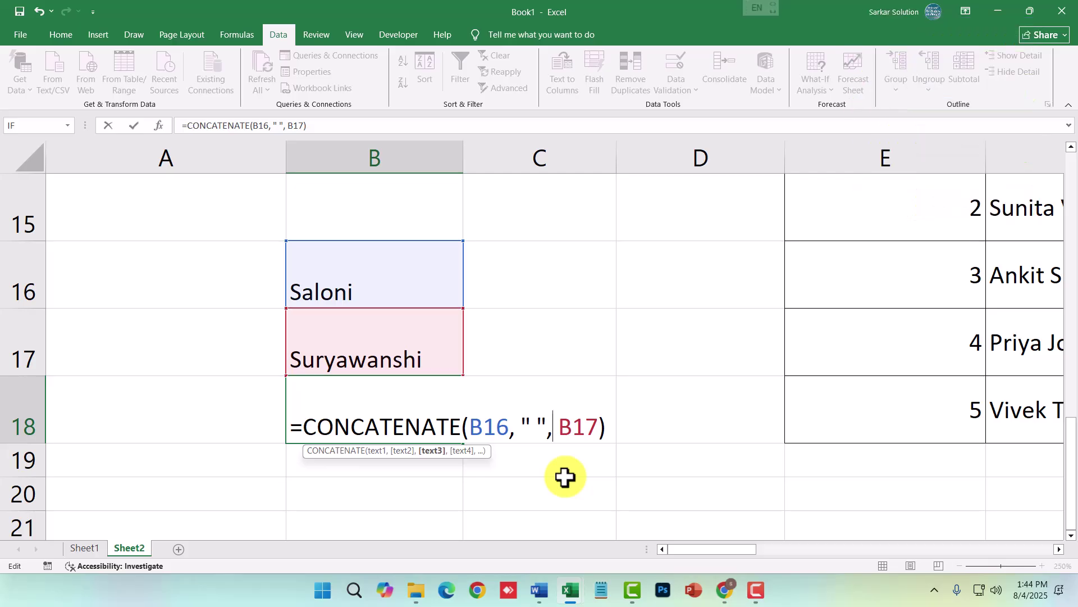
key("Return")
left_click(396, 429)
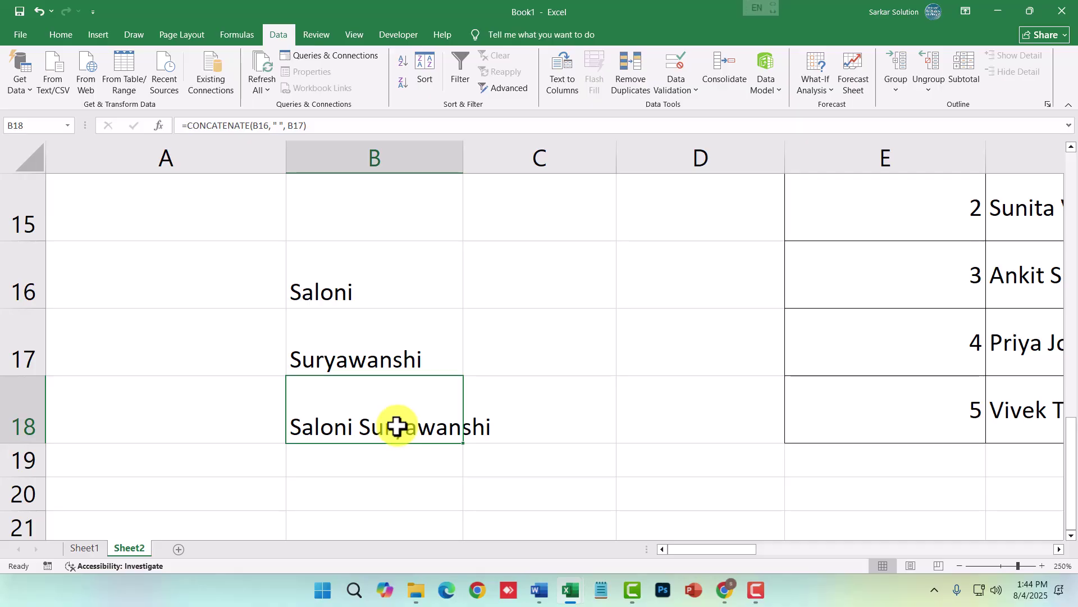
scroll(397, 427, "up", 2)
- Select B10:B14, then on Sheet1 check the Department drop-down list in cell E9
left_click_drag(357, 227, 360, 425)
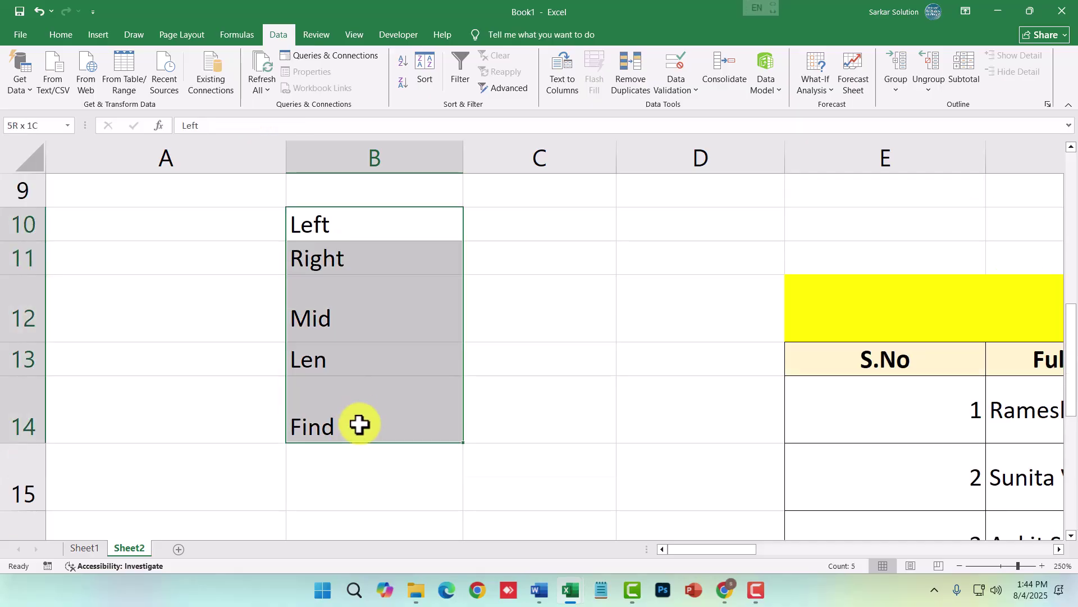
left_click(84, 549)
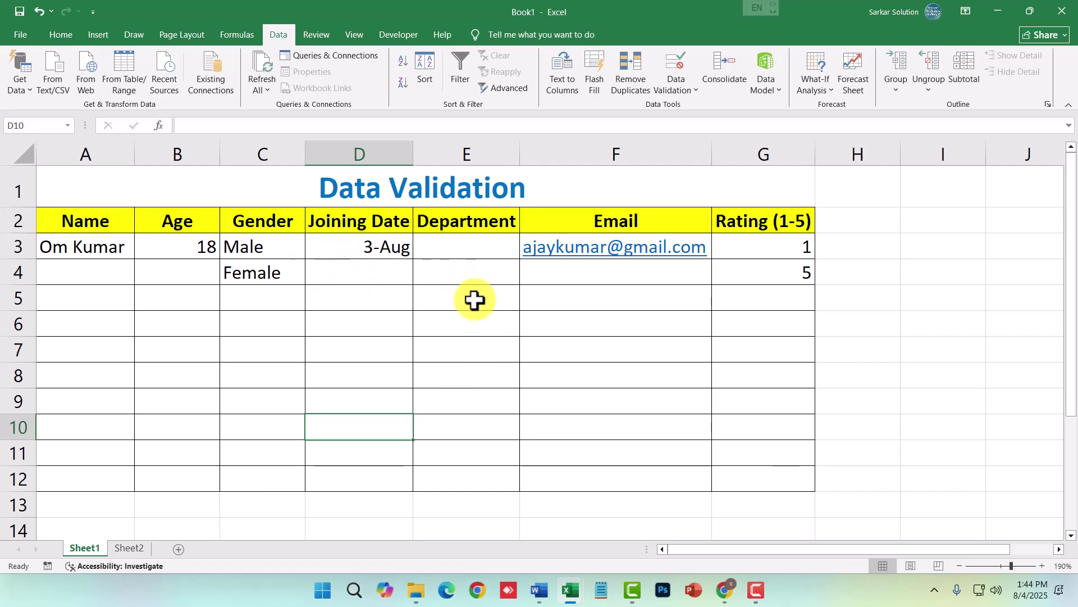
left_click(472, 378)
left_click(430, 392)
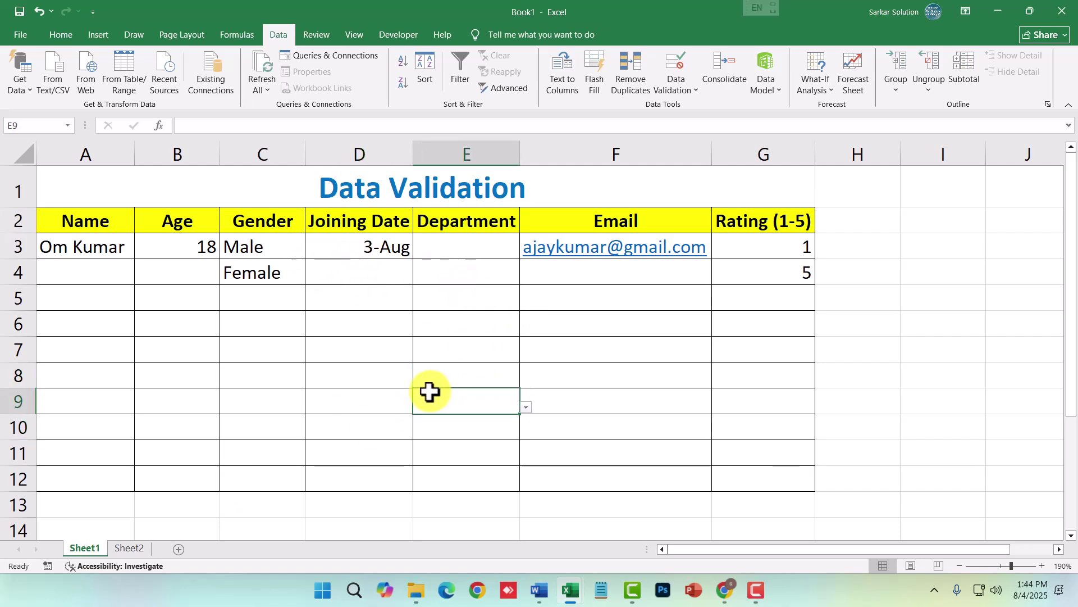